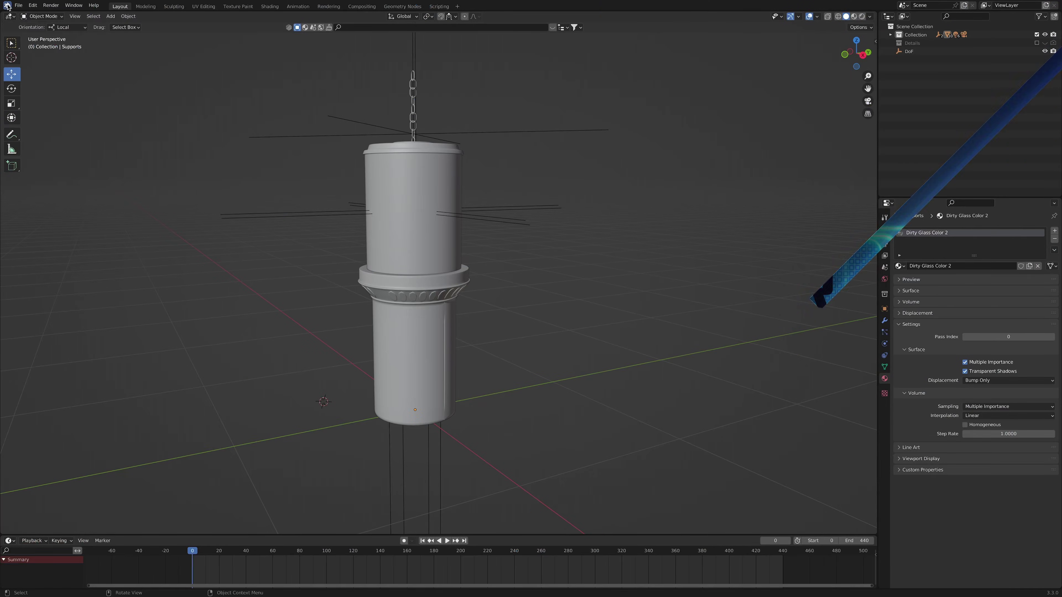
Check the program's version information and select the CryoGlass object
{"action": "left_click", "coordinate": [7, 5]}
{"action": "left_click", "coordinate": [27, 22]}
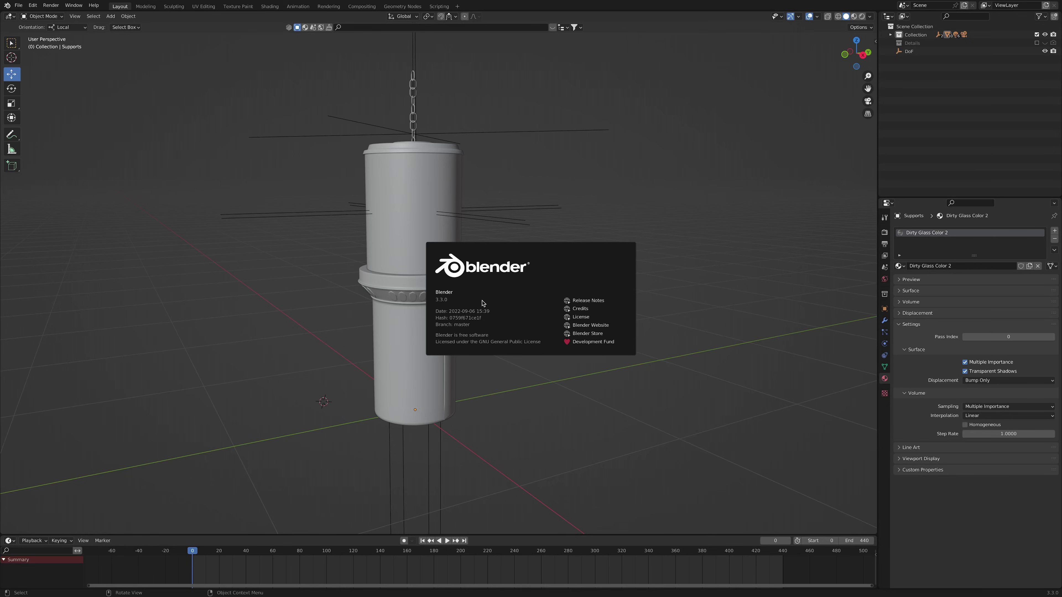
{"action": "left_click", "coordinate": [437, 198]}
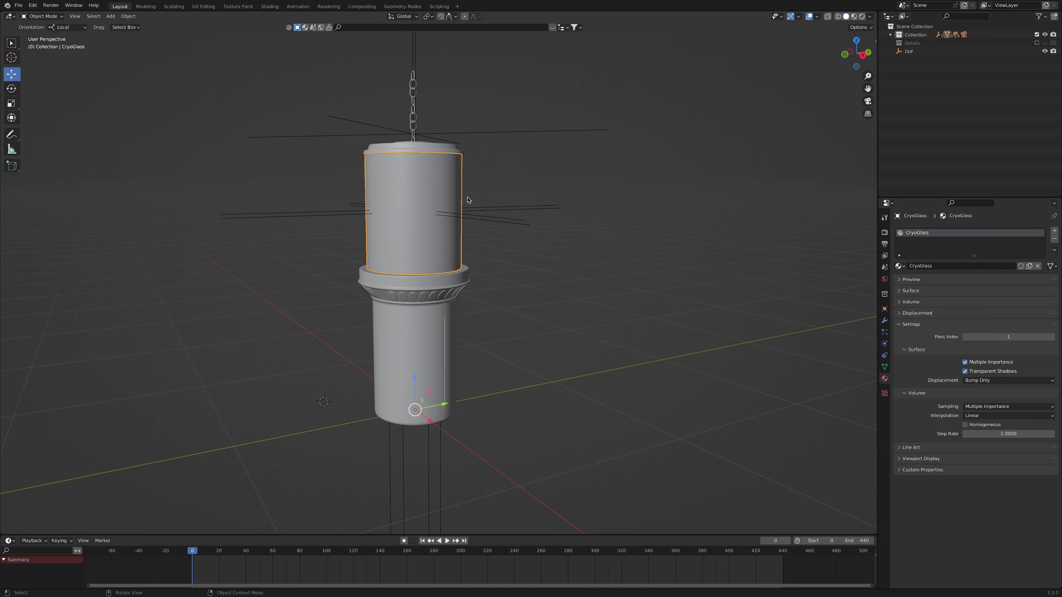
Preview the animation through the camera with the Details collection temporarily enabled
{"action": "left_click", "coordinate": [838, 15]}
{"action": "middle_click_drag", "start_coordinate": [552, 224], "coordinate": [616, 280]}
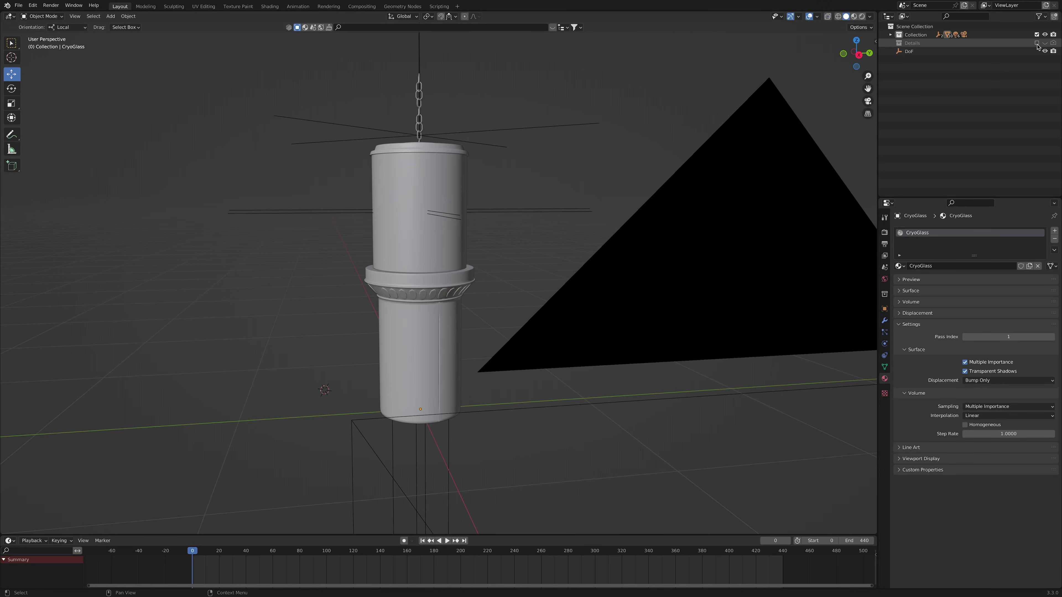
{"action": "left_click", "coordinate": [1045, 42]}
{"action": "mouse_move", "coordinate": [481, 259]}
{"action": "middle_mouse_down"}
{"action": "mouse_move", "coordinate": [506, 253]}
{"action": "mouse_move", "coordinate": [462, 253]}
{"action": "middle_mouse_up"}
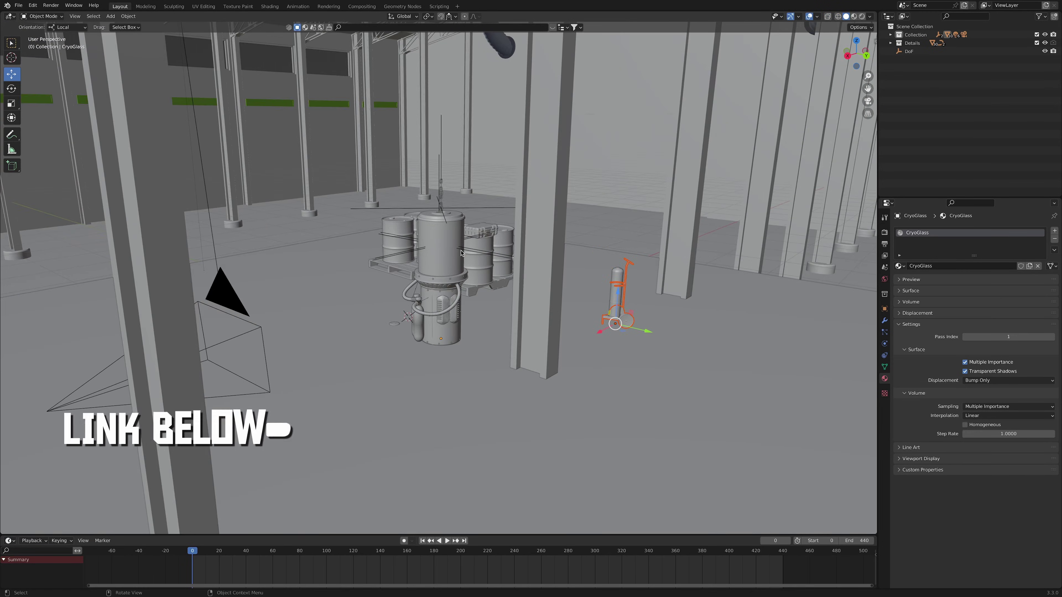
{"action": "key", "text": "KP_0"}
{"action": "left_click", "coordinate": [446, 540]}
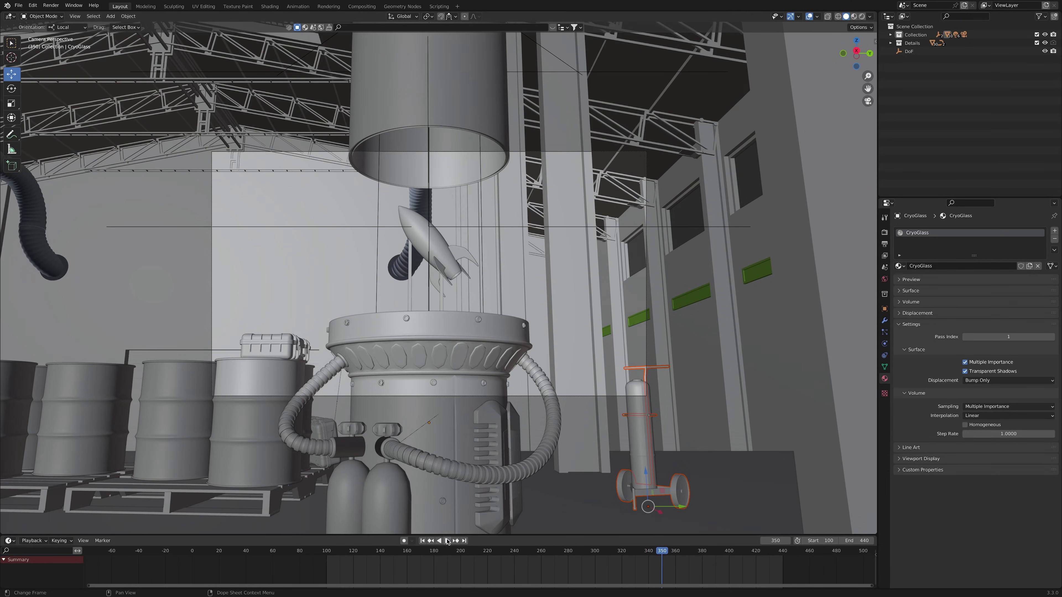
{"action": "left_click", "coordinate": [1036, 43]}
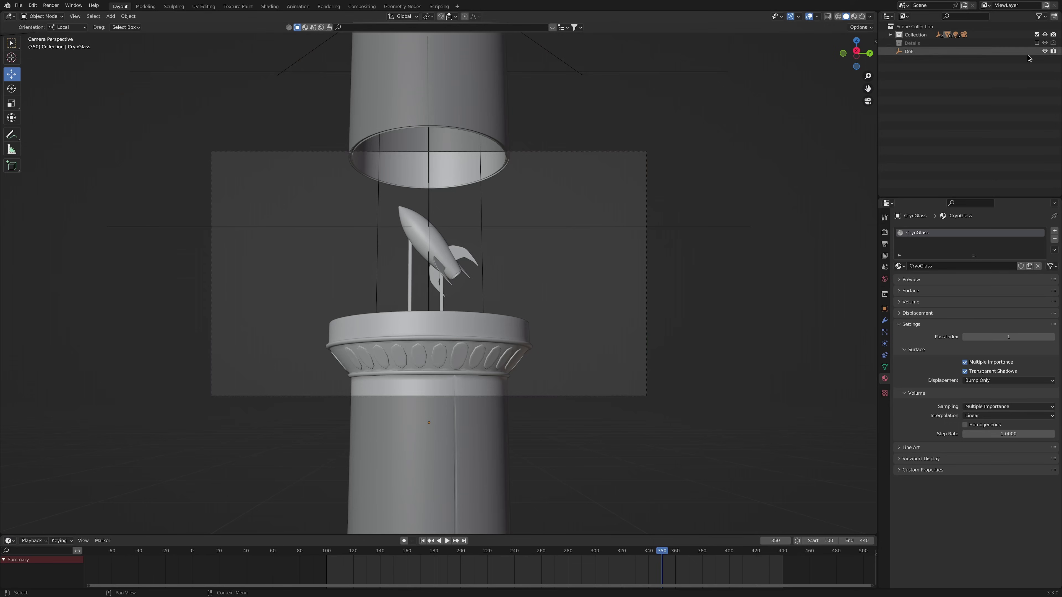
Go to frame 268 and hide the CryoGlass and Cryo_Top objects in the viewport
{"action": "mouse_move", "coordinate": [564, 548]}
{"action": "left_mouse_down"}
{"action": "mouse_move", "coordinate": [439, 551]}
{"action": "mouse_move", "coordinate": [553, 554]}
{"action": "left_mouse_up"}
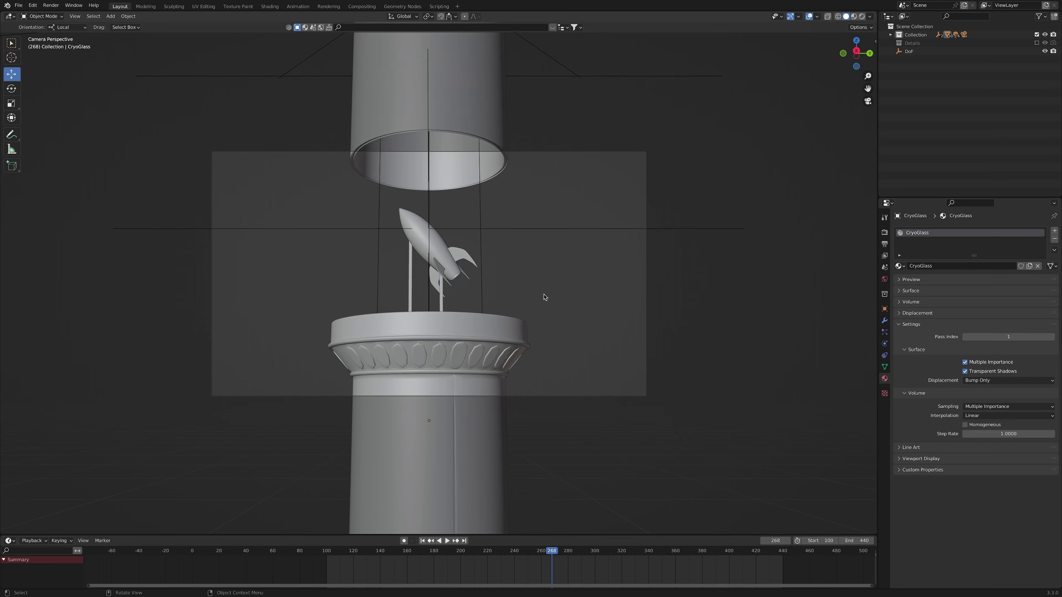
{"action": "left_click", "coordinate": [890, 34]}
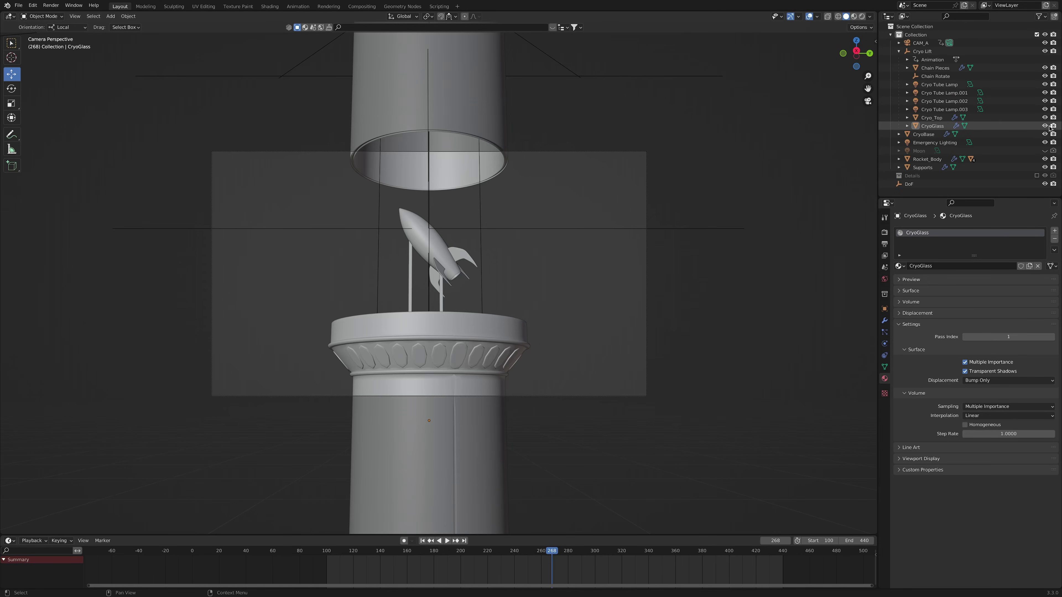
{"action": "left_click_drag", "start_coordinate": [1045, 126], "coordinate": [1045, 118]}
{"action": "middle_click_drag", "start_coordinate": [510, 284], "coordinate": [540, 301]}
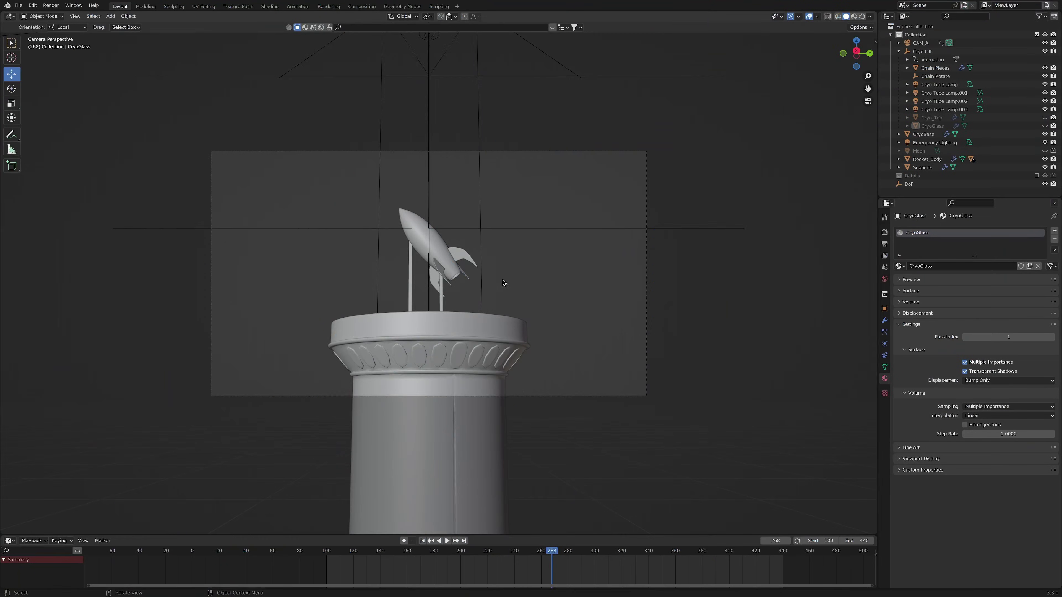
Add a mesh circle scaled to about 0.293 and set its X and Y locations to 0 m
{"action": "middle_click_drag", "start_coordinate": [518, 293], "coordinate": [527, 296]}
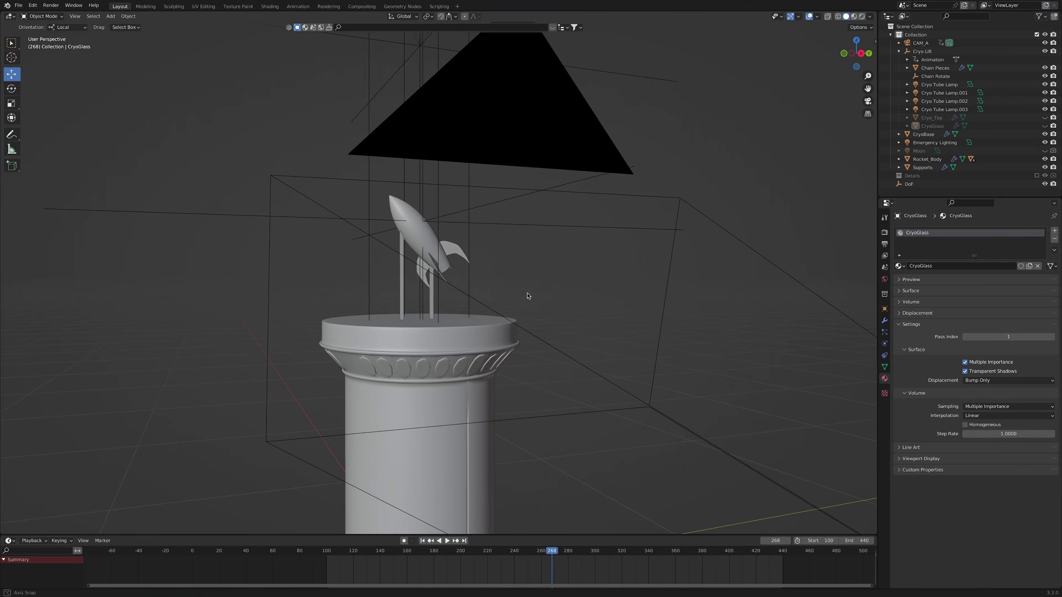
{"action": "scroll", "coordinate": [528, 296], "scroll_direction": "down", "scroll_amount": 5}
{"action": "key", "text": "shift+a"}
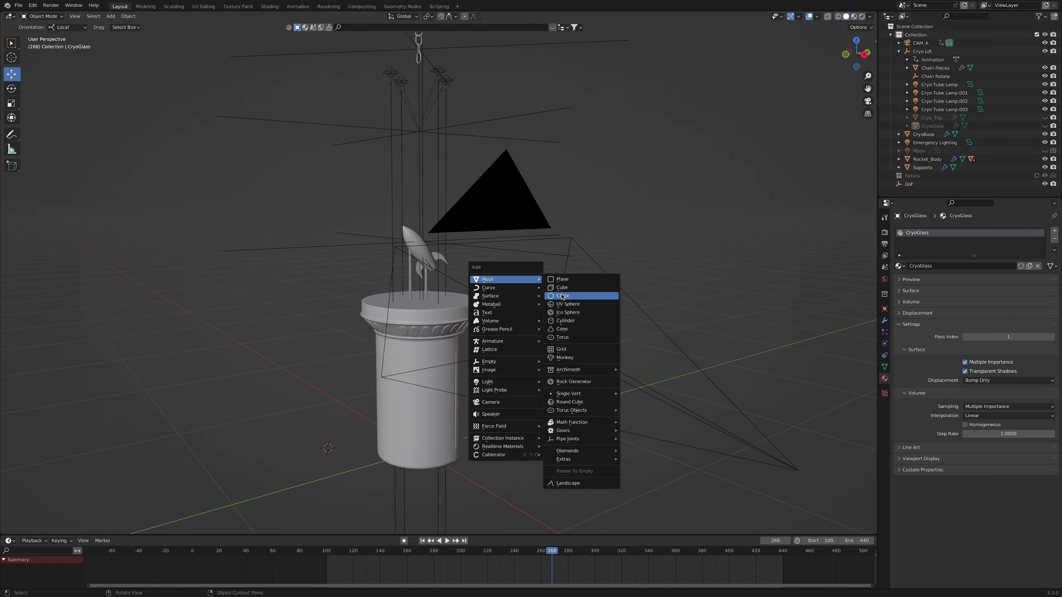
{"action": "left_click", "coordinate": [562, 295]}
{"action": "key", "text": "s"}
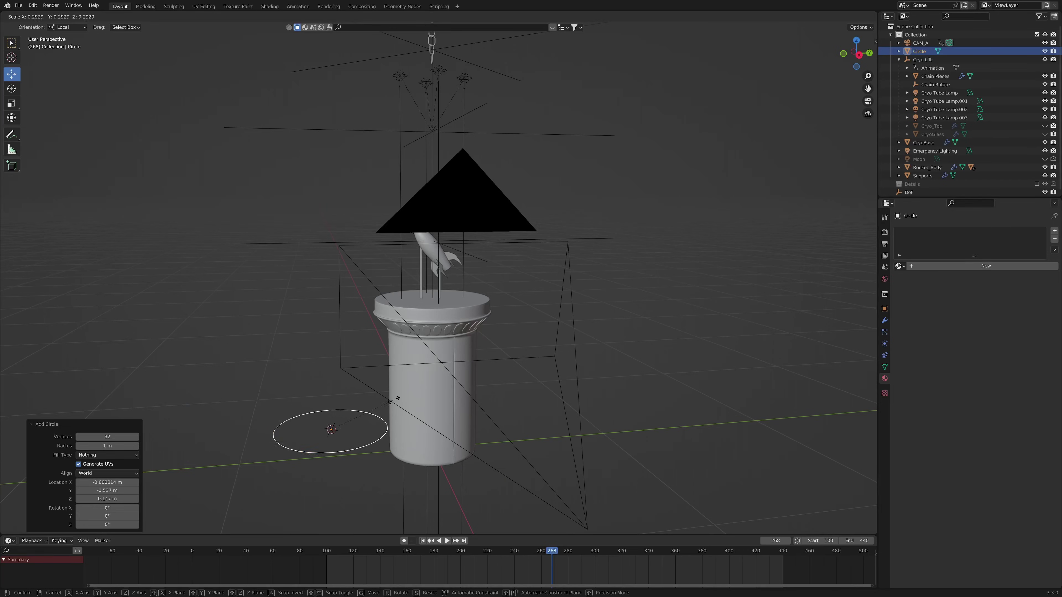
{"action": "left_click", "coordinate": [393, 400]}
{"action": "left_click", "coordinate": [884, 309]}
{"action": "type", "text": "0"}
{"action": "key", "text": "Return"}
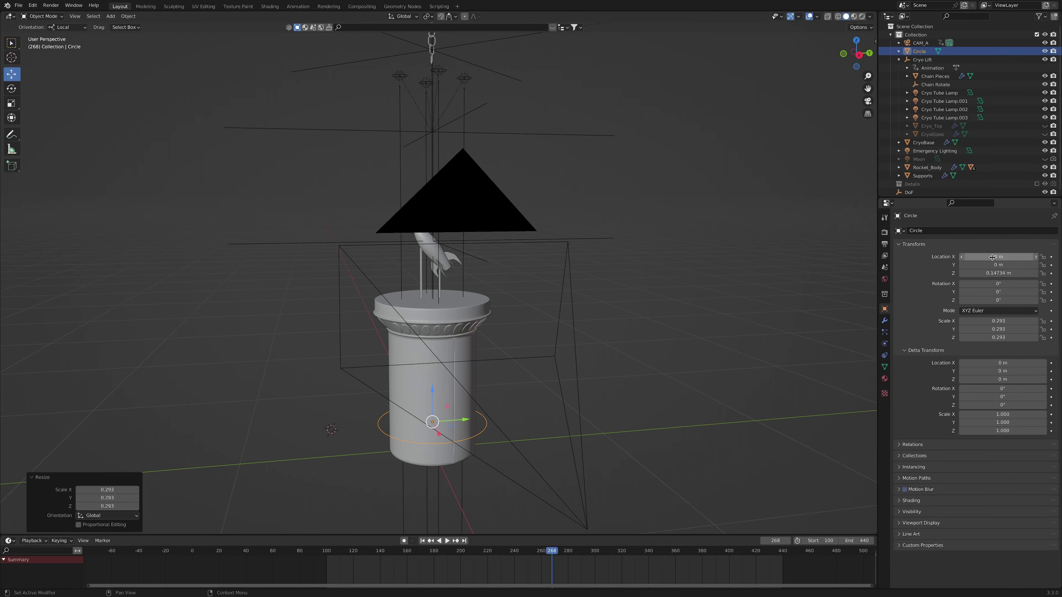
Shrink the circle to a scale of about 0.072 and place it just above the pedestal top, at about 0.845 m in Z
{"action": "left_click_drag", "start_coordinate": [433, 393], "coordinate": [434, 268]}
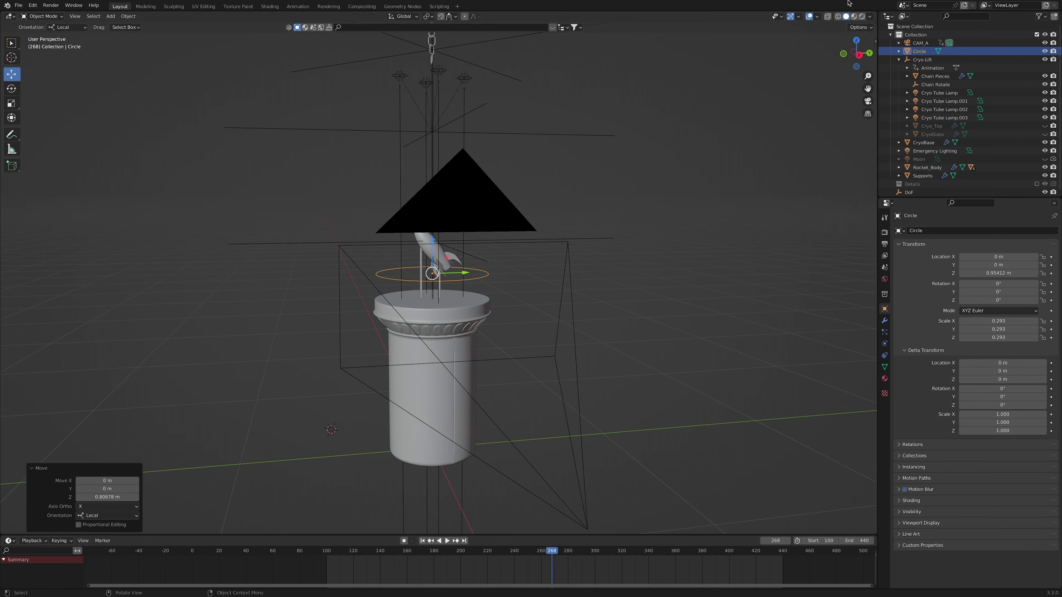
{"action": "key", "text": "KP_7"}
{"action": "key", "text": "s"}
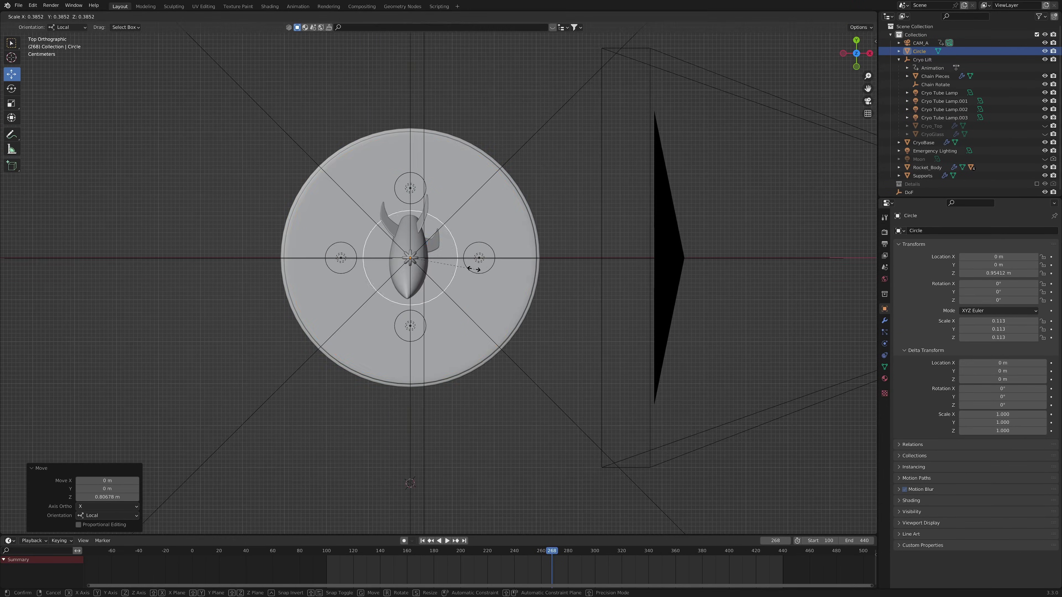
{"action": "left_click", "coordinate": [451, 264]}
{"action": "middle_click_drag", "start_coordinate": [484, 301], "coordinate": [408, 237]}
{"action": "scroll", "coordinate": [436, 273], "scroll_direction": "up", "scroll_amount": 5}
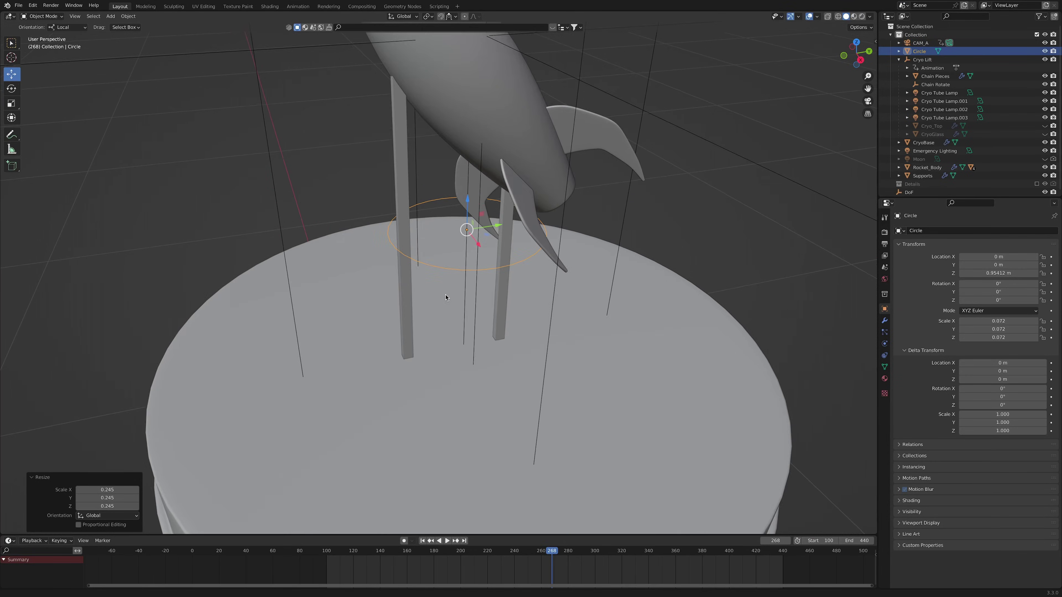
{"action": "middle_click_drag", "start_coordinate": [446, 297], "coordinate": [464, 239], "text": "shift"}
{"action": "left_click_drag", "start_coordinate": [489, 136], "coordinate": [485, 244]}
{"action": "middle_click_drag", "start_coordinate": [485, 289], "coordinate": [487, 270]}
Fill the circle's outline with faces in Edit Mode
{"action": "key", "text": "Tab"}
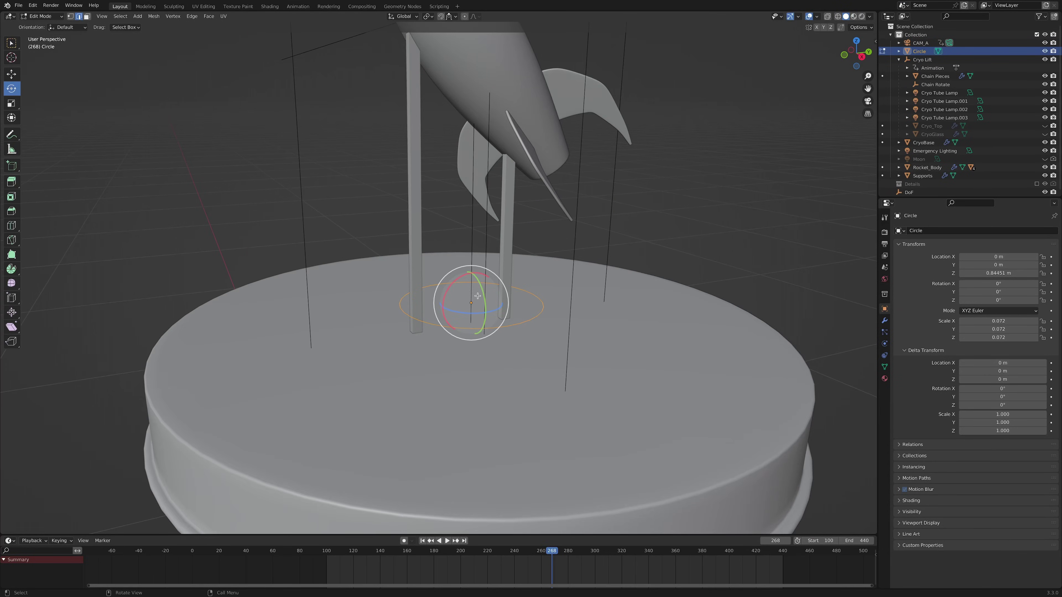
{"action": "left_click", "coordinate": [432, 285]}
{"action": "left_click", "coordinate": [432, 285], "text": "alt"}
{"action": "right_click", "coordinate": [432, 286]}
{"action": "left_click", "coordinate": [432, 285]}
{"action": "middle_click_drag", "start_coordinate": [488, 308], "coordinate": [435, 320]}
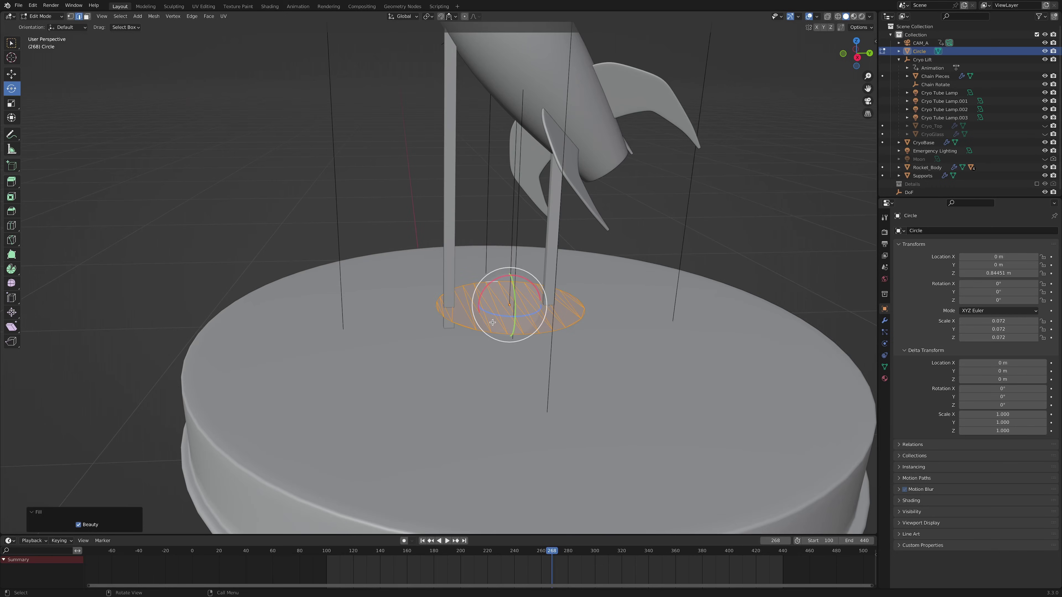
Move the filled circle about -0.205 m along Y, toward the edge of the pedestal top
{"action": "key", "text": "g"}
{"action": "key", "text": "y"}
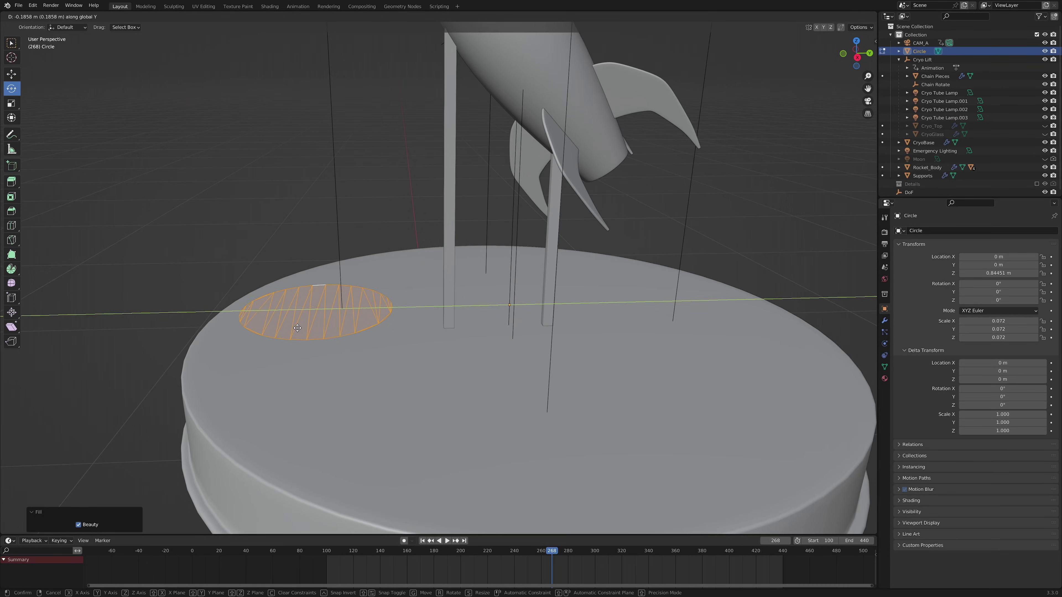
{"action": "left_click", "coordinate": [286, 335]}
Rotate the filled circle's mesh so the disc sits tilted over the pedestal, and return to Object Mode
{"action": "middle_click_drag", "start_coordinate": [286, 335], "coordinate": [417, 277]}
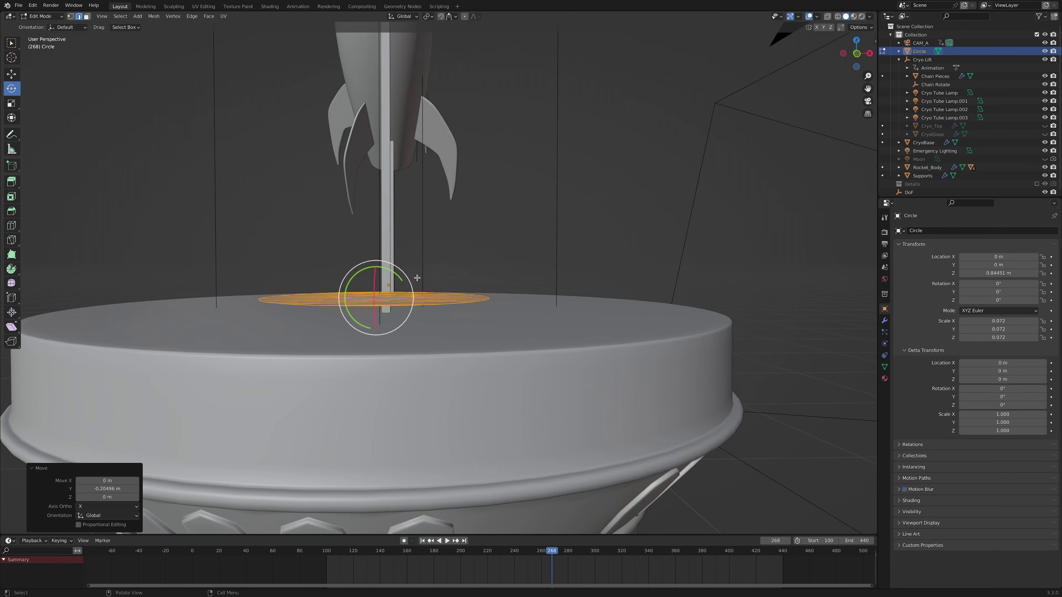
{"action": "left_click_drag", "start_coordinate": [399, 277], "coordinate": [395, 289]}
{"action": "middle_click_drag", "start_coordinate": [395, 288], "coordinate": [298, 274]}
{"action": "left_click_drag", "start_coordinate": [298, 274], "coordinate": [295, 278]}
{"action": "middle_click_drag", "start_coordinate": [294, 278], "coordinate": [568, 327]}
{"action": "middle_click_drag", "start_coordinate": [567, 327], "coordinate": [471, 318], "text": "shift"}
{"action": "scroll", "coordinate": [474, 316], "scroll_direction": "down", "scroll_amount": 1}
{"action": "key", "text": "Tab"}
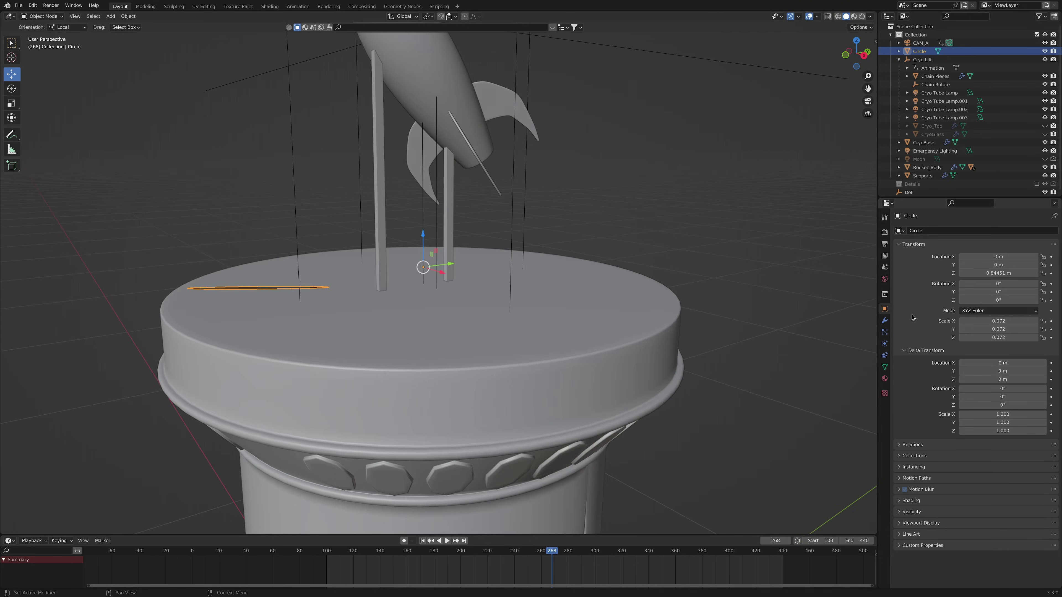
Add a Solidify modifier to the disc with a thickness of 0.27 m
{"action": "left_click", "coordinate": [884, 320]}
{"action": "left_click", "coordinate": [928, 232]}
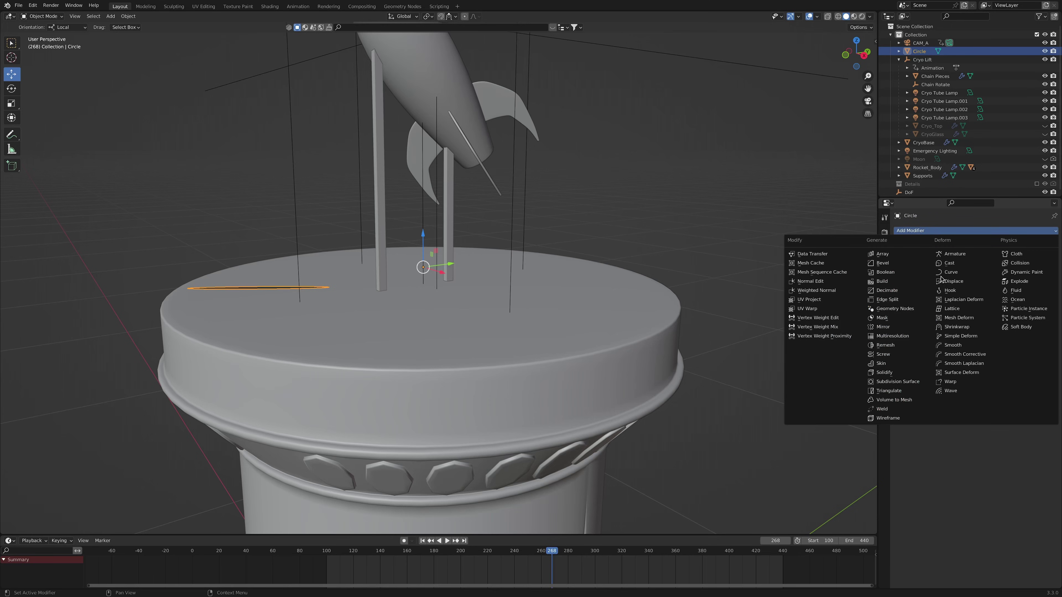
{"action": "left_click", "coordinate": [885, 372]}
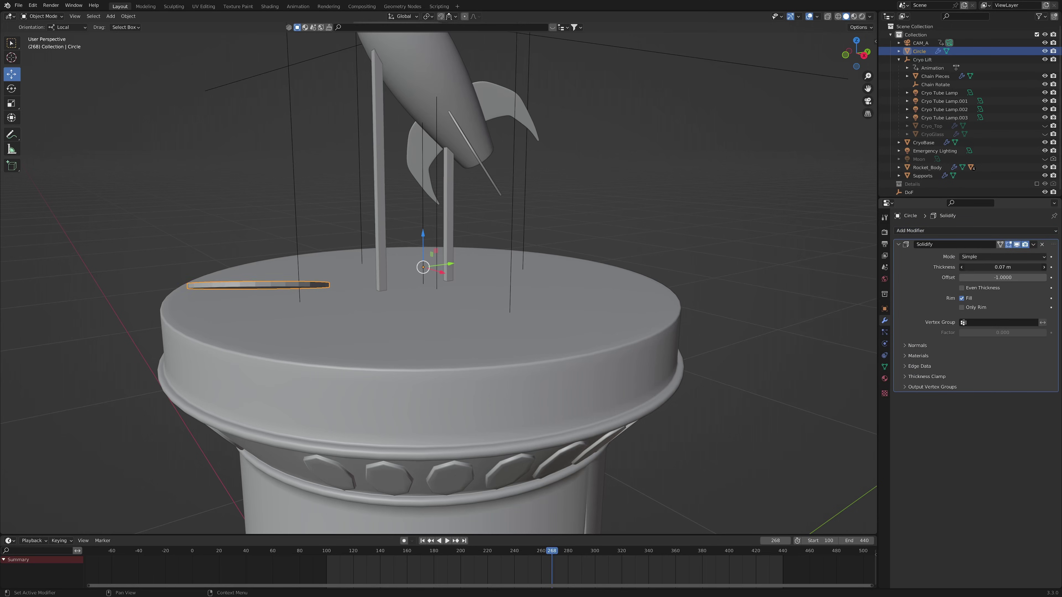
{"action": "left_click_drag", "start_coordinate": [1003, 267], "coordinate": [1031, 267]}
Add a Mirror modifier to the disc that mirrors on the Y axis only
{"action": "left_click", "coordinate": [979, 231]}
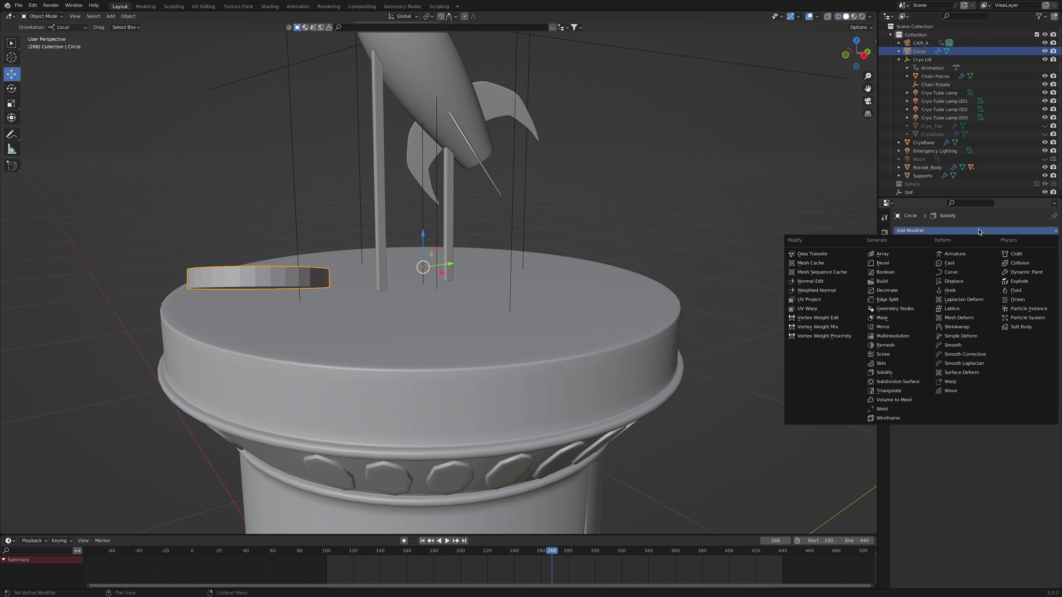
{"action": "left_click", "coordinate": [899, 327]}
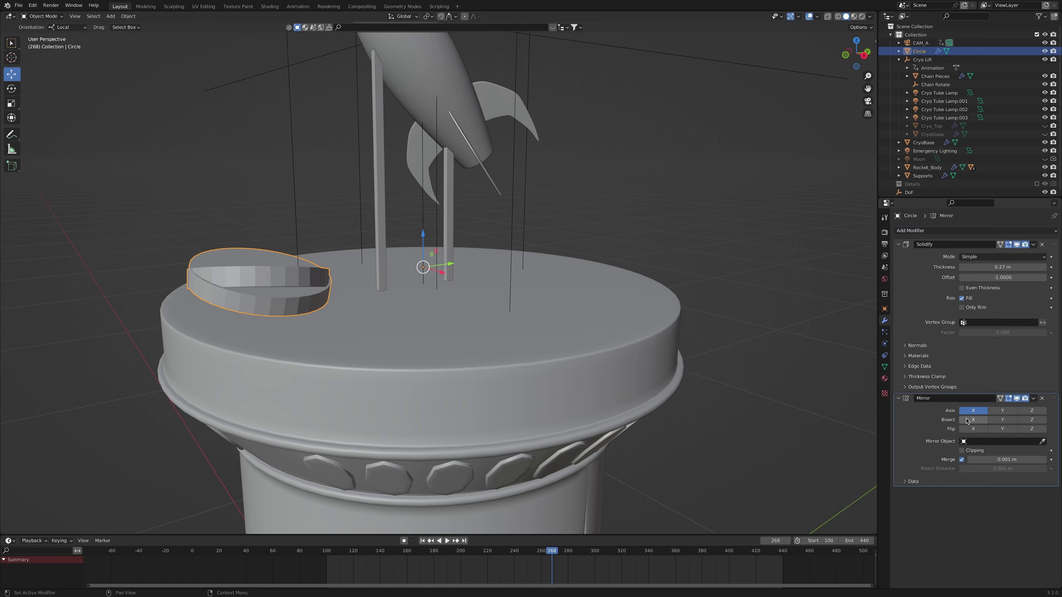
{"action": "left_click", "coordinate": [1003, 410]}
{"action": "left_click", "coordinate": [973, 410]}
Fine-tune the height of the mirrored discs above the pedestal top and rename the object Emitter
{"action": "middle_click_drag", "start_coordinate": [586, 315], "coordinate": [413, 256]}
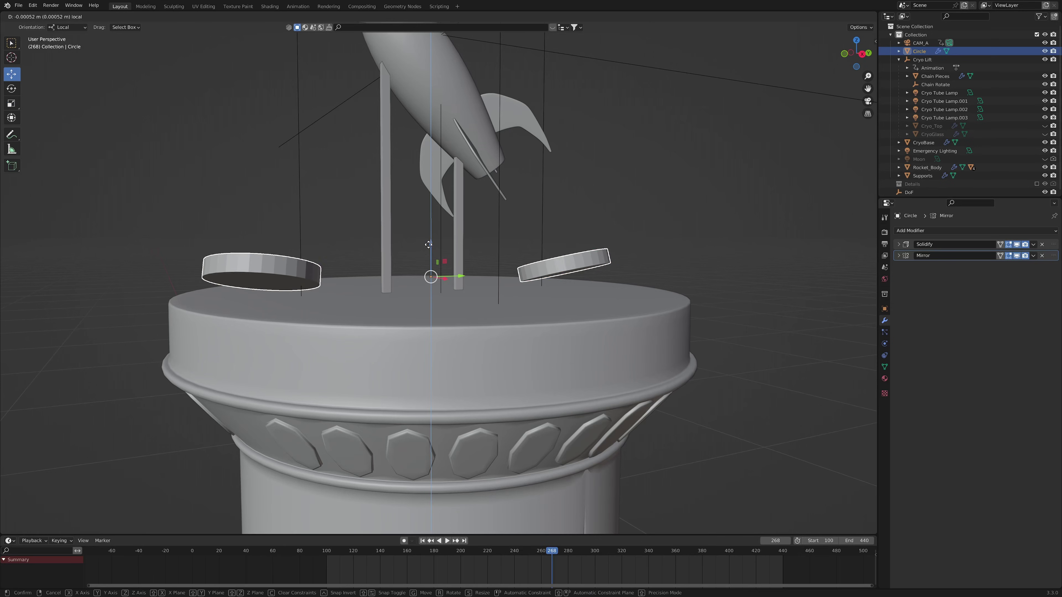
{"action": "left_click_drag", "start_coordinate": [428, 251], "coordinate": [428, 251]}
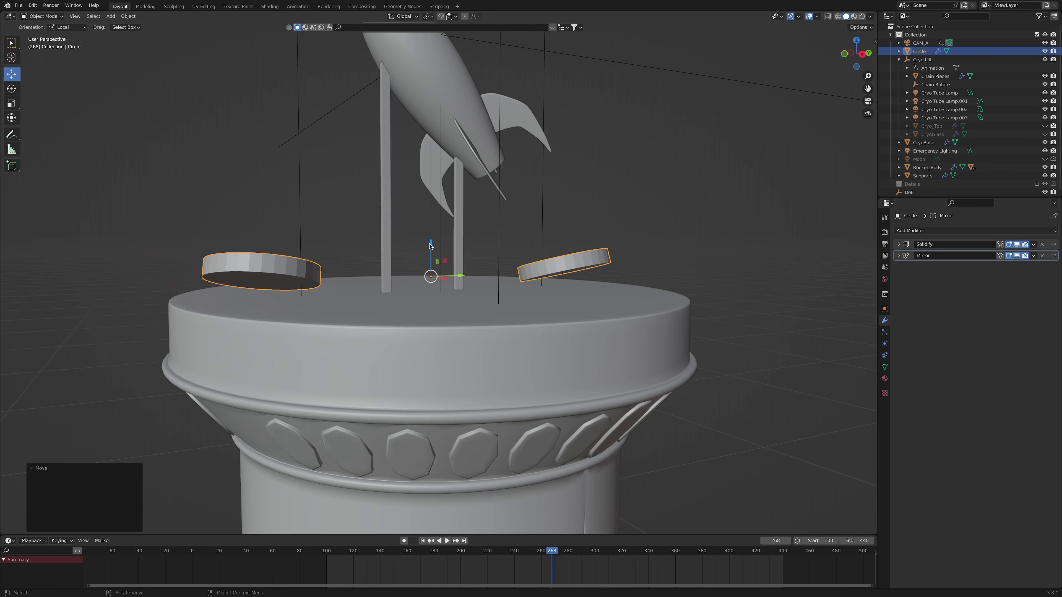
{"action": "scroll", "coordinate": [522, 255], "scroll_direction": "down", "scroll_amount": 5}
{"action": "middle_click_drag", "start_coordinate": [522, 255], "coordinate": [546, 272]}
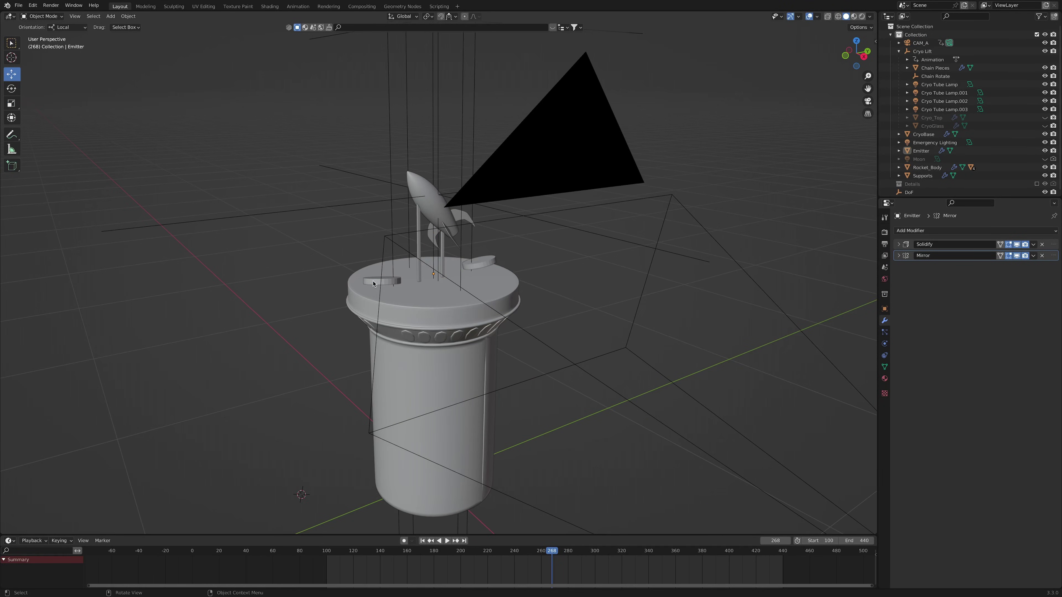
{"action": "left_click", "coordinate": [384, 284]}
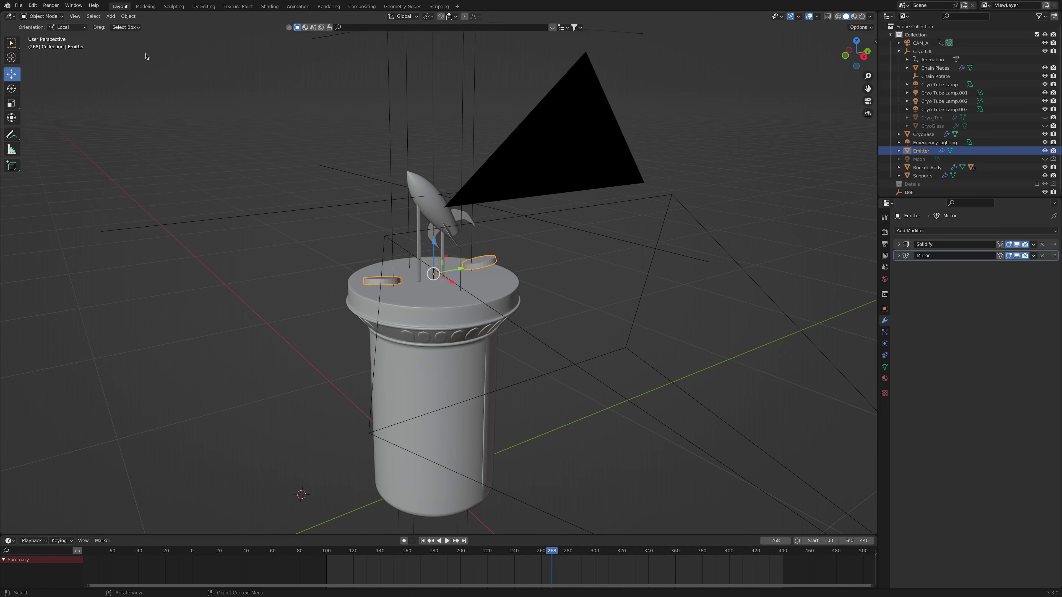
Apply the Quick Smoke effect to the Emitter object to create a smoke domain around it
{"action": "left_click", "coordinate": [128, 16]}
{"action": "mouse_move", "coordinate": [166, 249]}
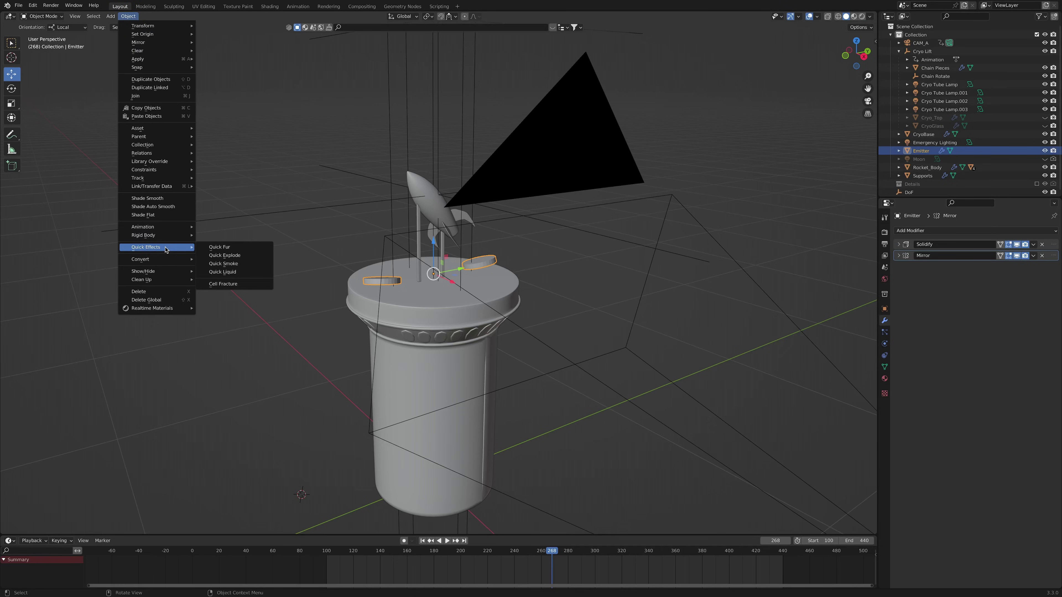
{"action": "left_click", "coordinate": [224, 263]}
{"action": "scroll", "coordinate": [377, 309], "scroll_direction": "down", "scroll_amount": 5}
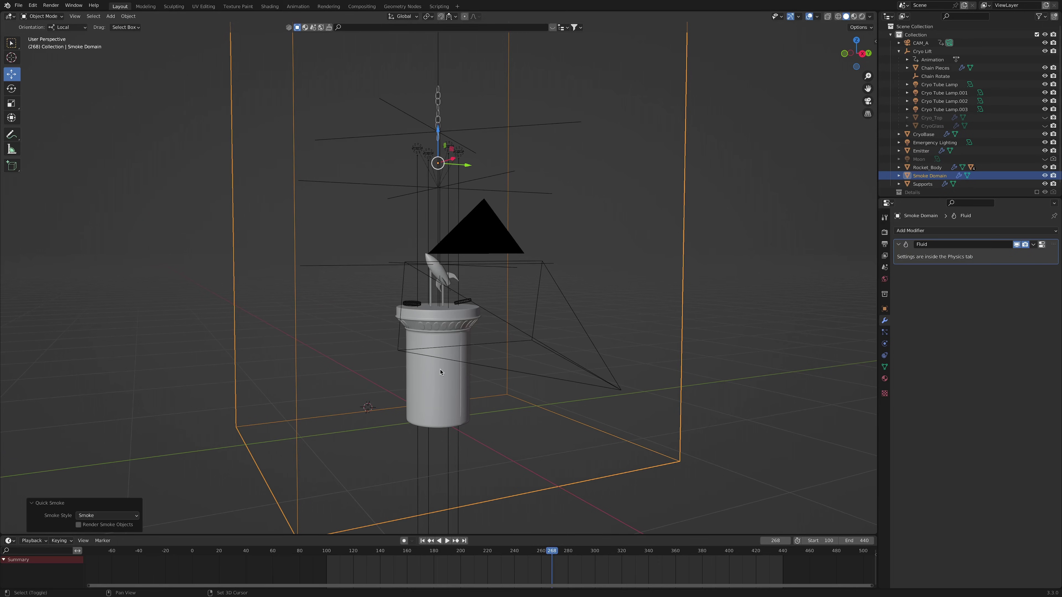
Set the timeline's start frame to 1 and the smoke domain's cache type to Replay
{"action": "left_click", "coordinate": [422, 541]}
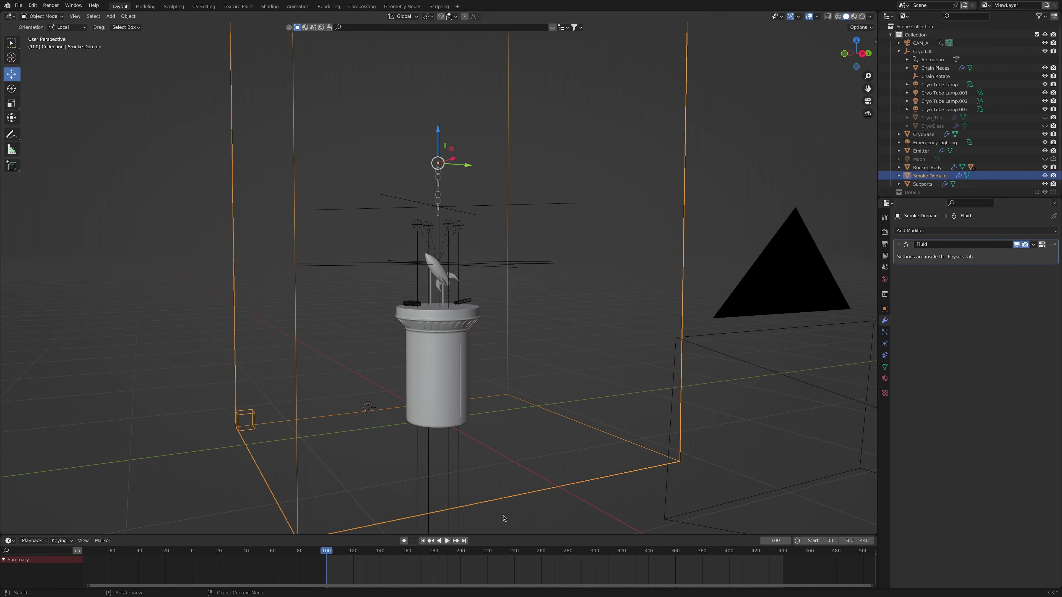
{"action": "left_click", "coordinate": [981, 401]}
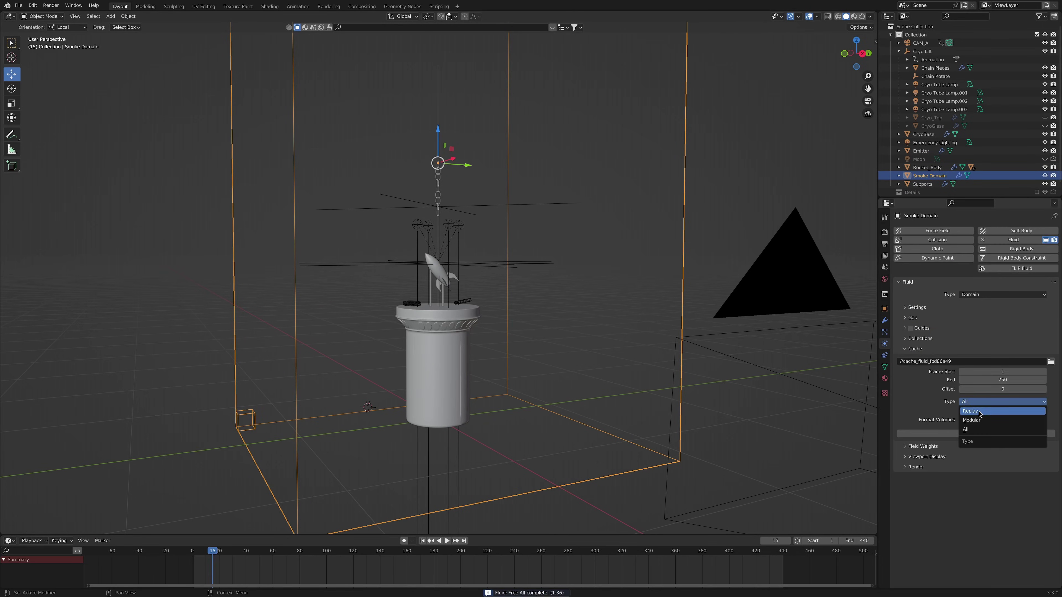
{"action": "left_click", "coordinate": [980, 412]}
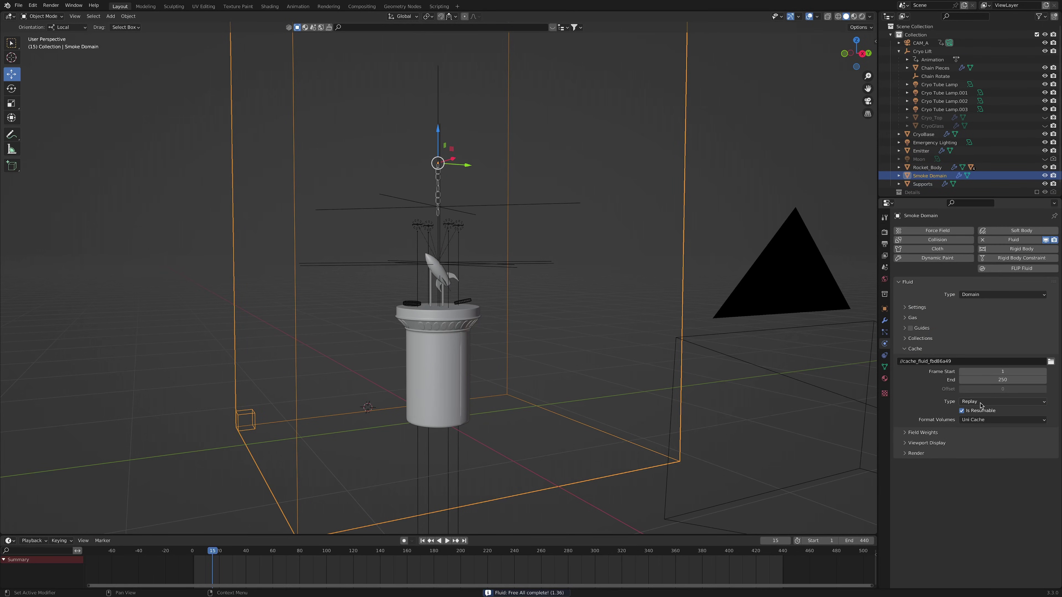
Play the smoke simulation from the first frame to preview it, and stop the playback
{"action": "left_click", "coordinate": [423, 541]}
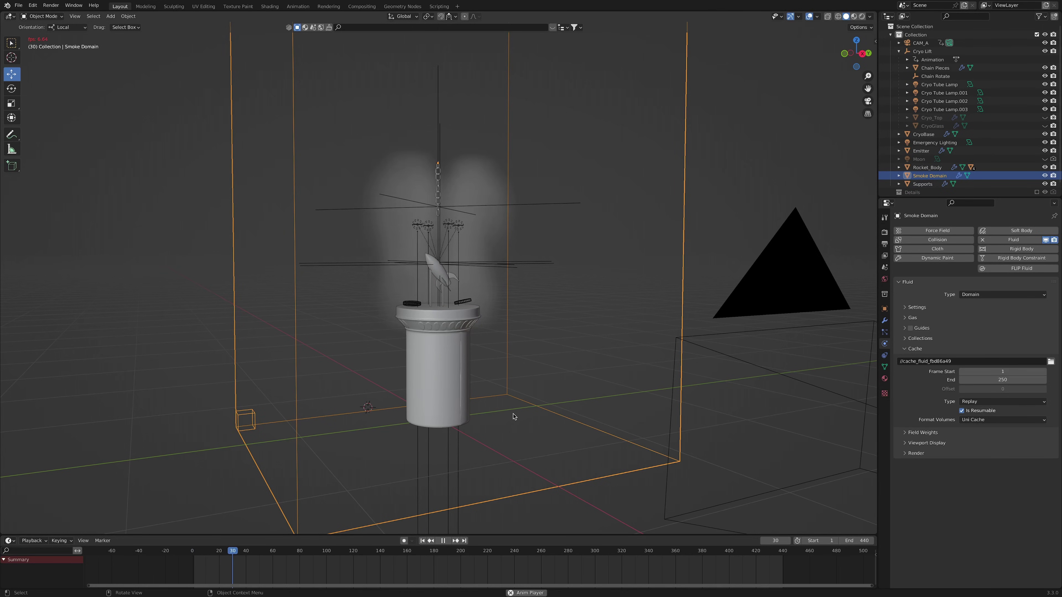
{"action": "left_click", "coordinate": [442, 541]}
{"action": "middle_click_drag", "start_coordinate": [456, 318], "coordinate": [492, 341]}
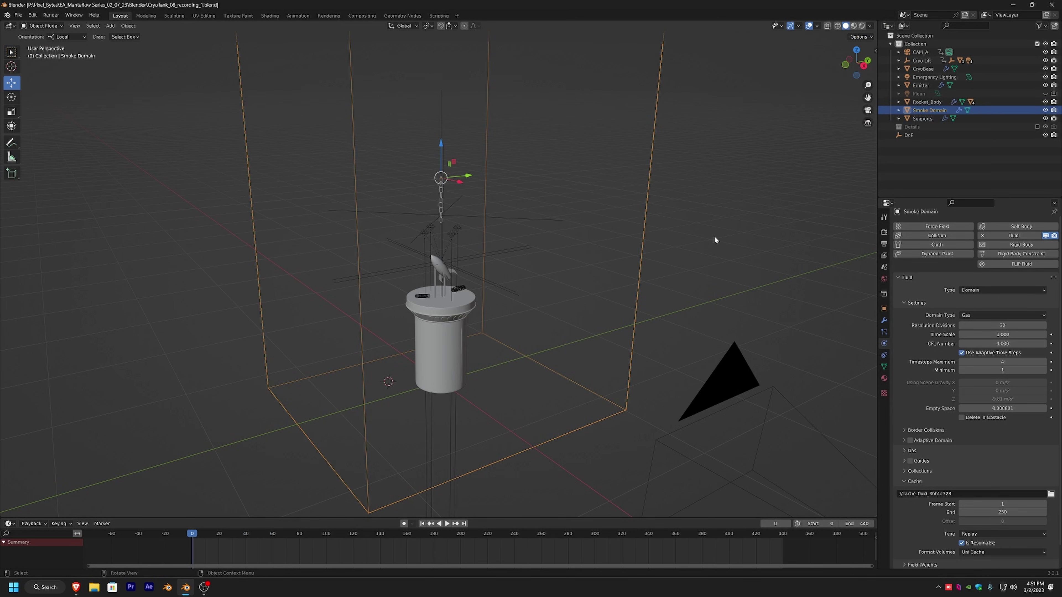
Set the Emitter's smoke flow density to 10 and keyframe it at frame 180, the timeline's start frame
{"action": "left_click", "coordinate": [919, 86]}
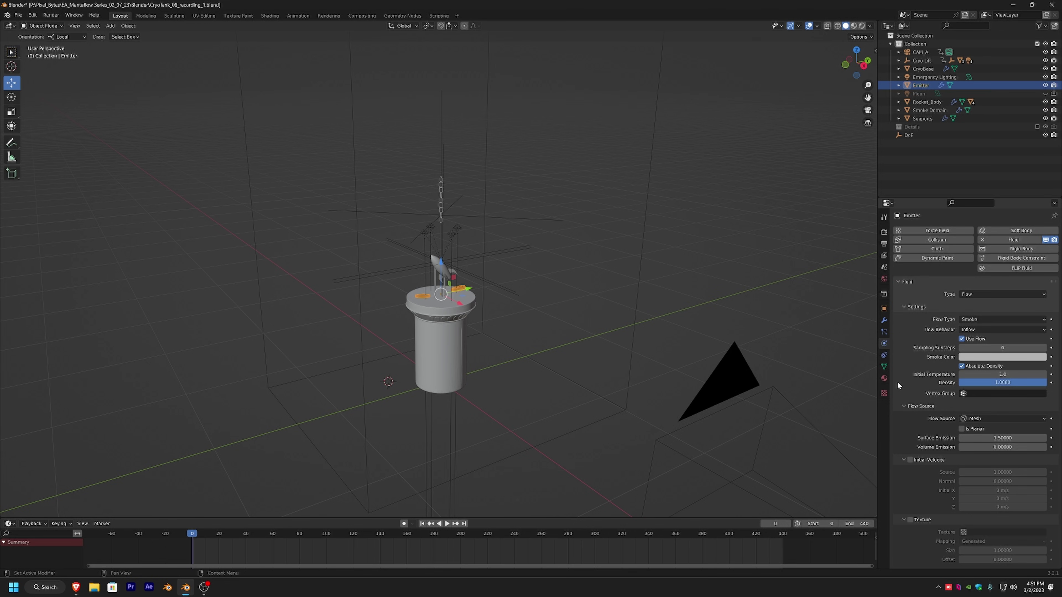
{"action": "left_click", "coordinate": [999, 382]}
{"action": "key", "text": "Return"}
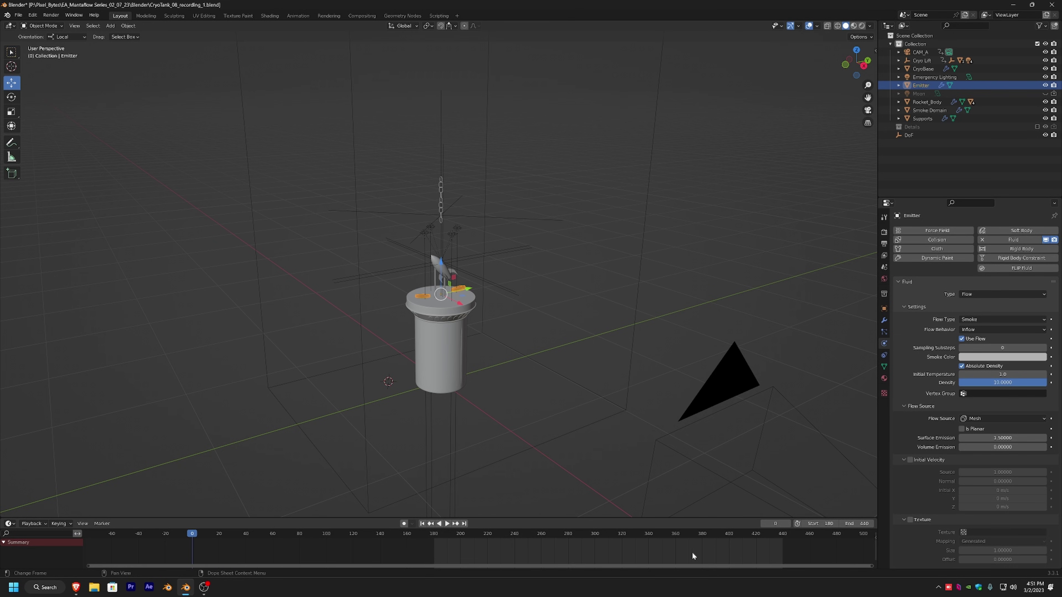
{"action": "left_click", "coordinate": [421, 523]}
{"action": "left_click", "coordinate": [1051, 383]}
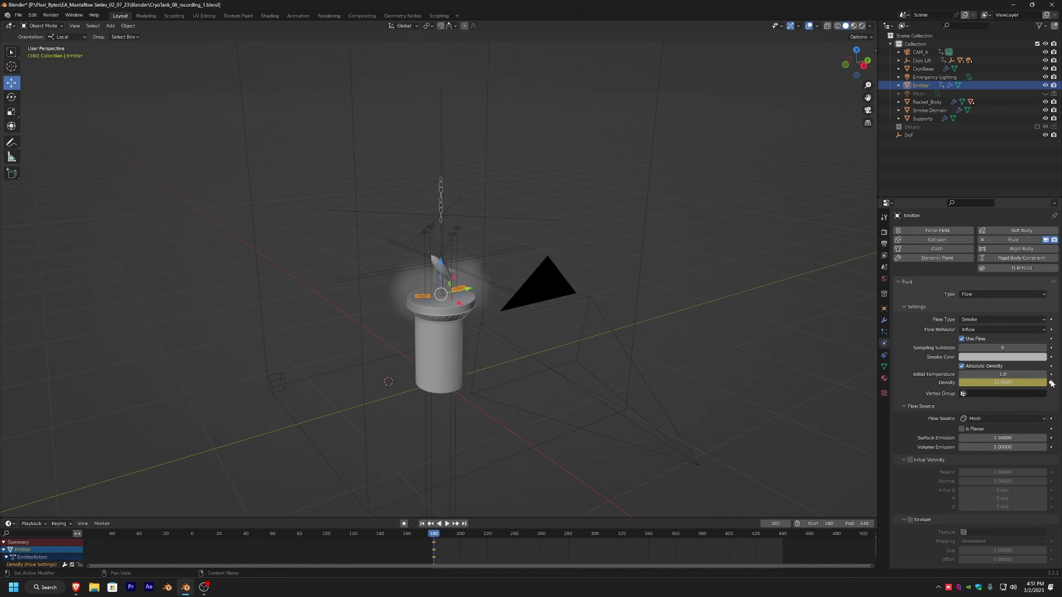
Keyframe the Emitter's density at 4 on frame 240
{"action": "type", "text": "240"}
{"action": "key", "text": "Return"}
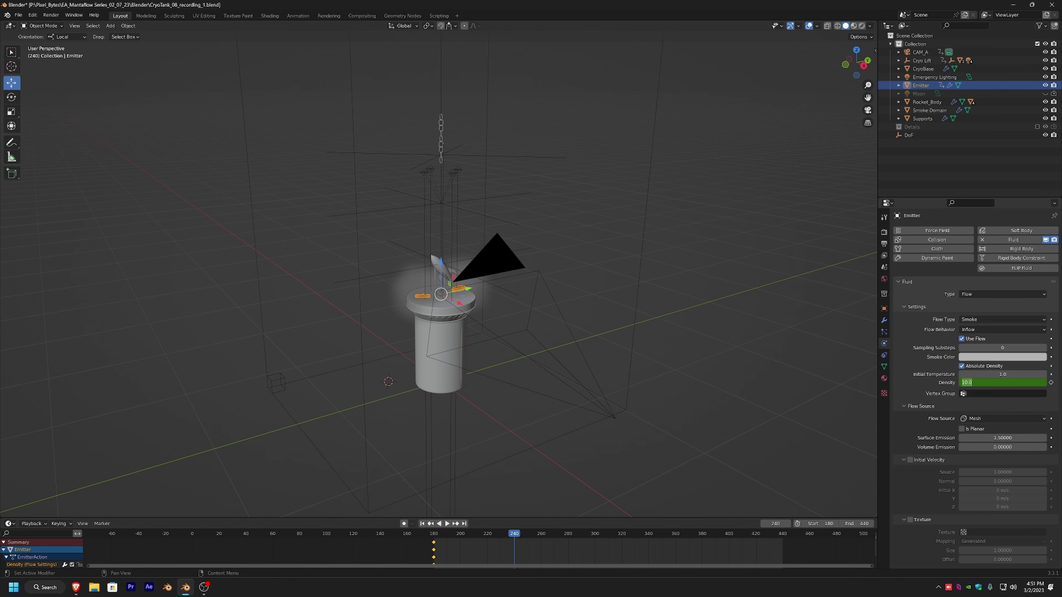
{"action": "type", "text": "4"}
{"action": "key", "text": "Return"}
{"action": "key", "text": "i"}
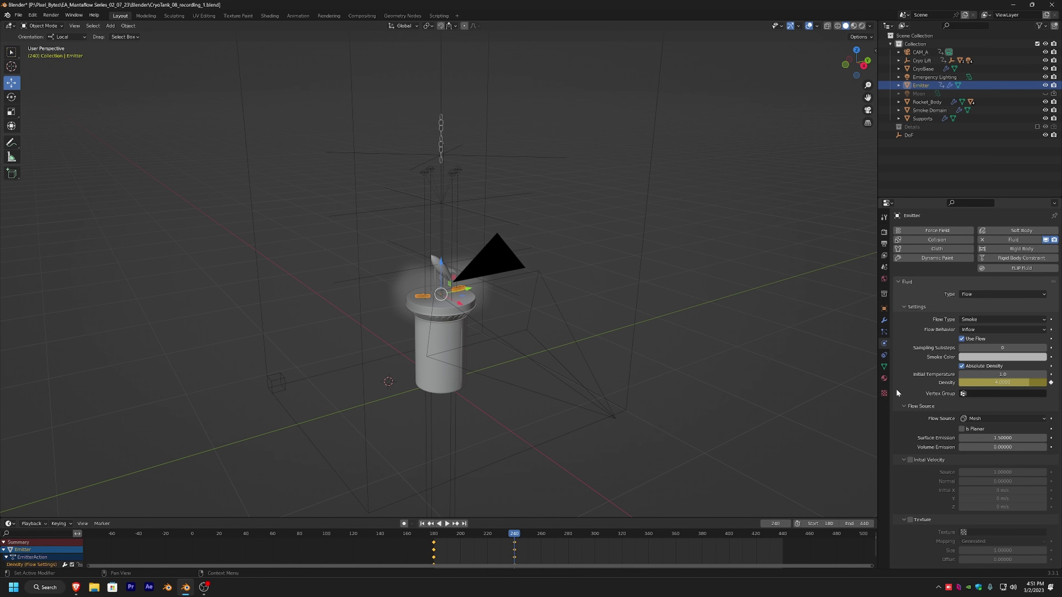
Return to frame 180 and keyframe the Emitter's surface emission at 6
{"action": "left_click", "coordinate": [422, 524]}
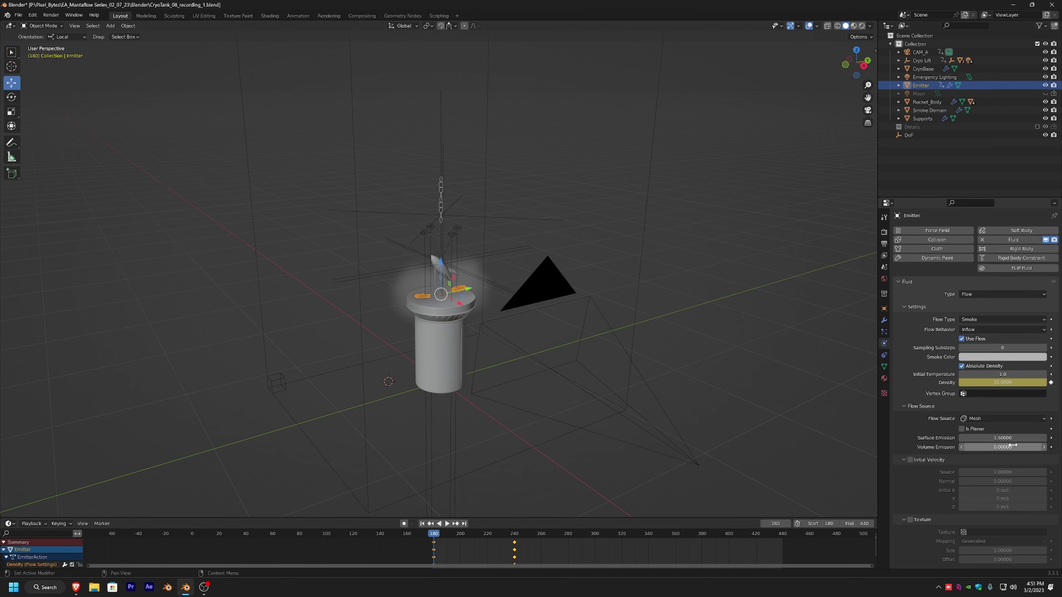
{"action": "double_click", "coordinate": [987, 438]}
{"action": "type", "text": "6"}
{"action": "key", "text": "Return"}
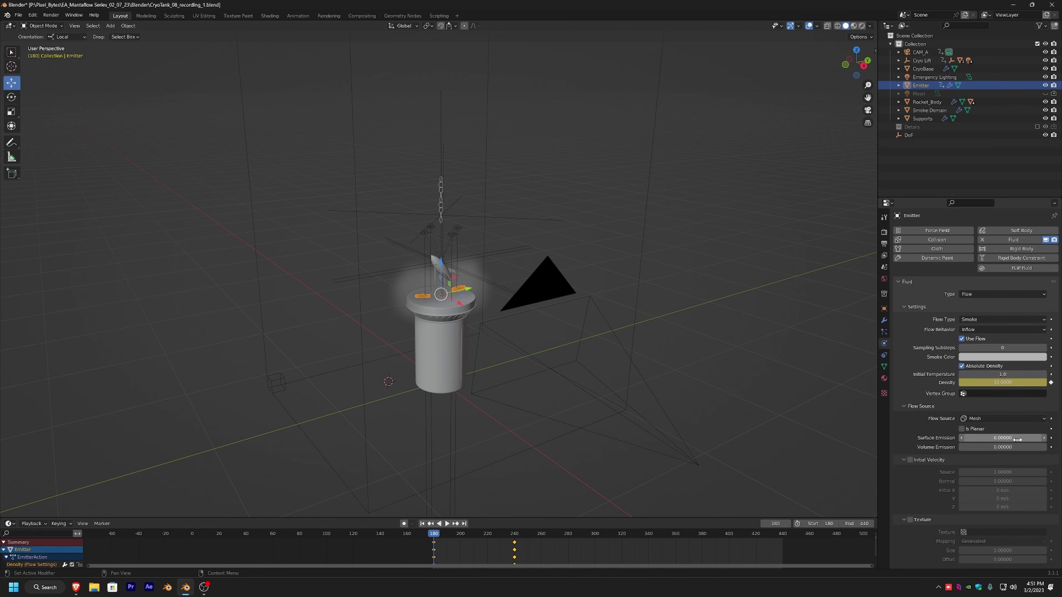
{"action": "key", "text": "i"}
Keyframe the Emitter's surface emission at 1 on frame 240
{"action": "left_click", "coordinate": [456, 524]}
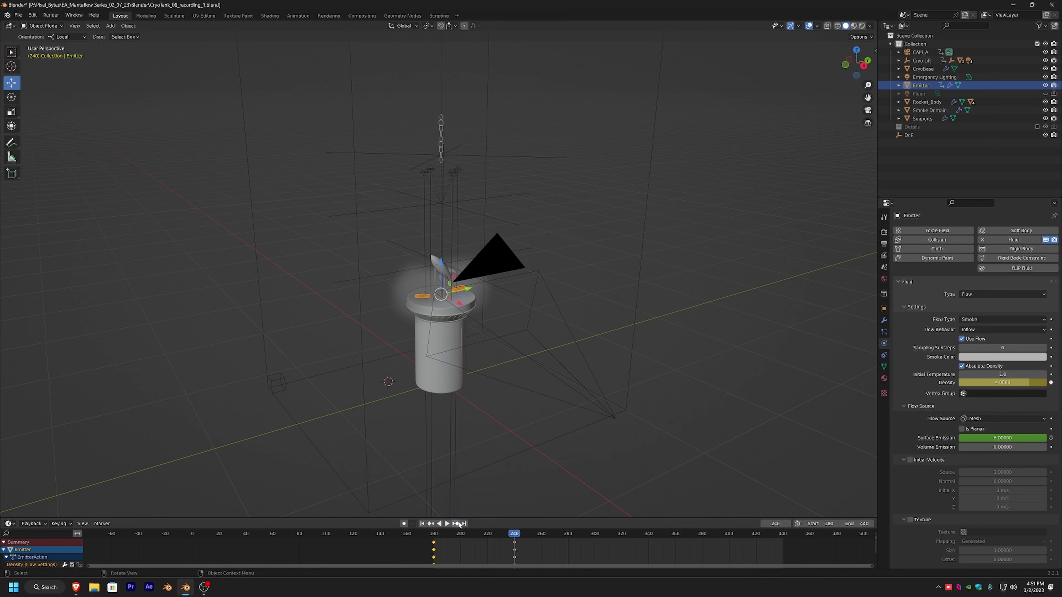
{"action": "double_click", "coordinate": [1005, 437]}
{"action": "type", "text": "1"}
{"action": "key", "text": "Return"}
{"action": "key", "text": "i"}
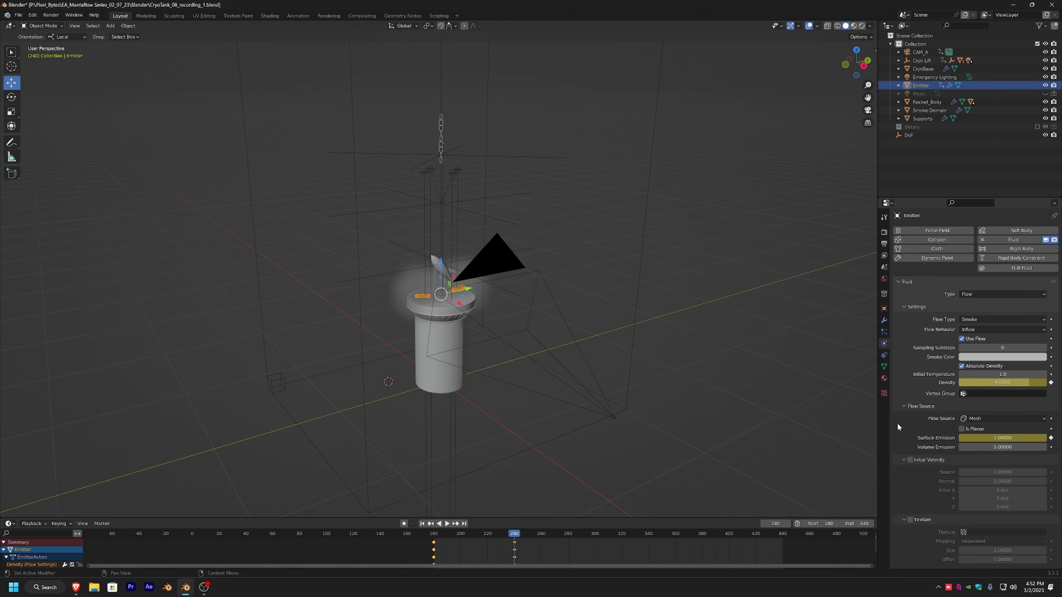
Enable Initial Velocity on the Emitter and keyframe only its Z value at 8 m/s on frame 180
{"action": "left_click", "coordinate": [910, 459]}
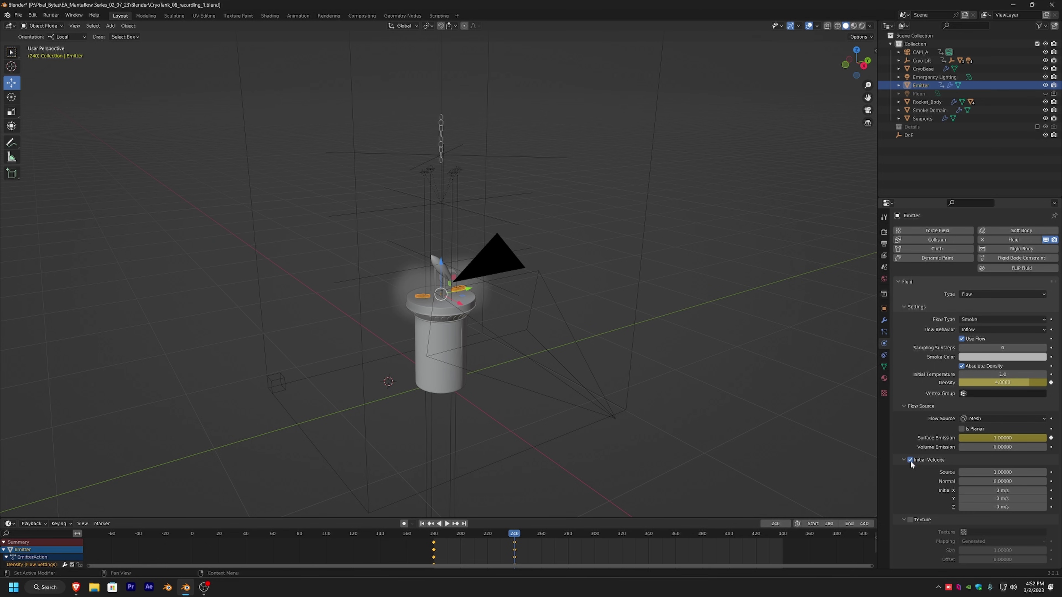
{"action": "left_click", "coordinate": [422, 524]}
{"action": "double_click", "coordinate": [1003, 507]}
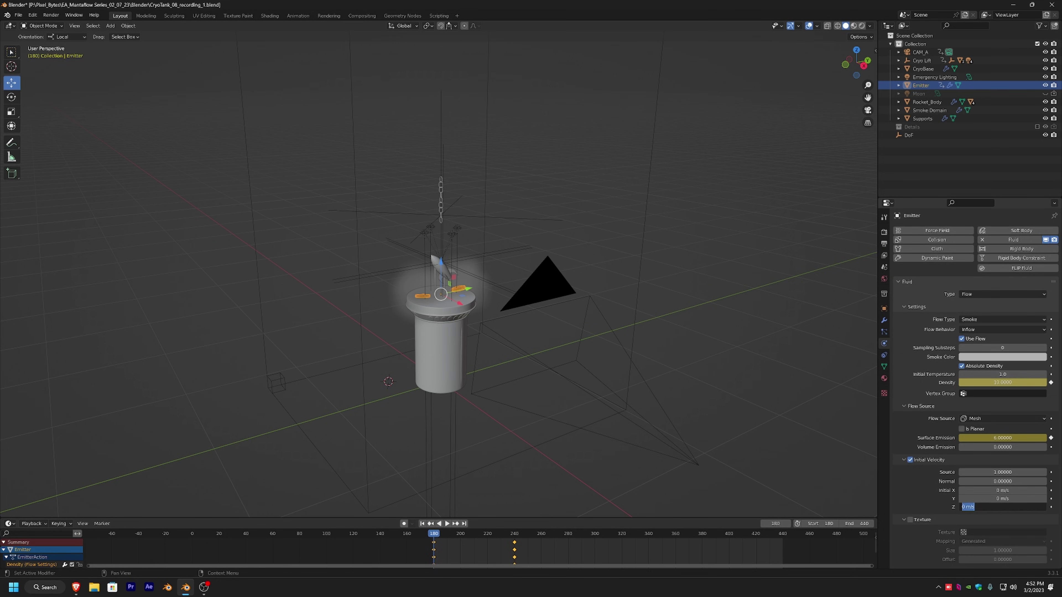
{"action": "type", "text": "8"}
{"action": "key", "text": "Return"}
{"action": "right_click", "coordinate": [1002, 506]}
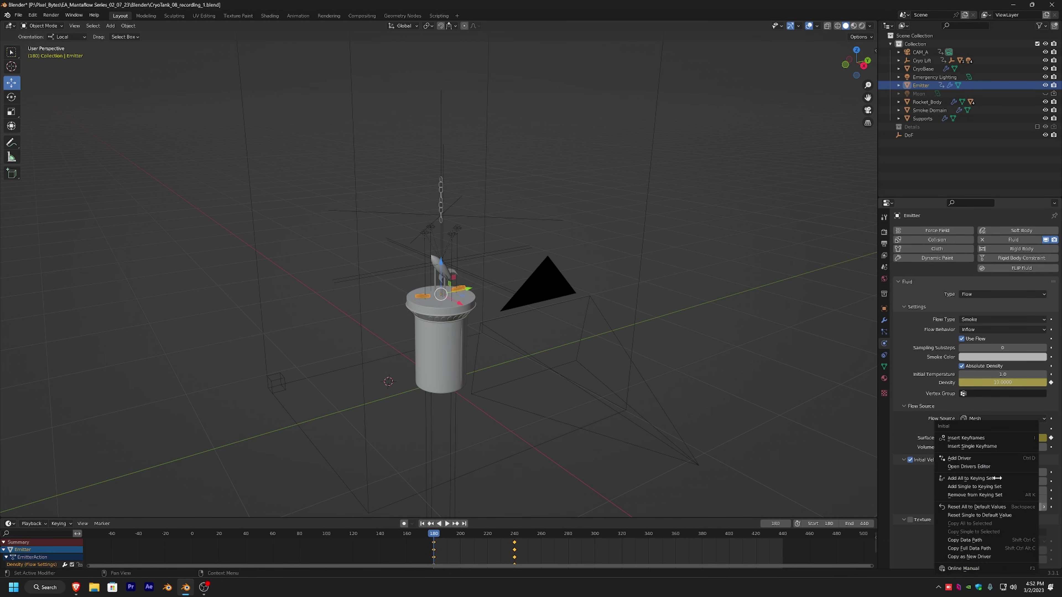
{"action": "left_click", "coordinate": [987, 445]}
Keyframe the Emitter's initial Z velocity at 0.5 m/s on frame 240
{"action": "left_click", "coordinate": [456, 523]}
{"action": "left_click", "coordinate": [982, 507]}
{"action": "type", "text": ".0.5"}
{"action": "key", "text": "Return"}
{"action": "key", "text": "i"}
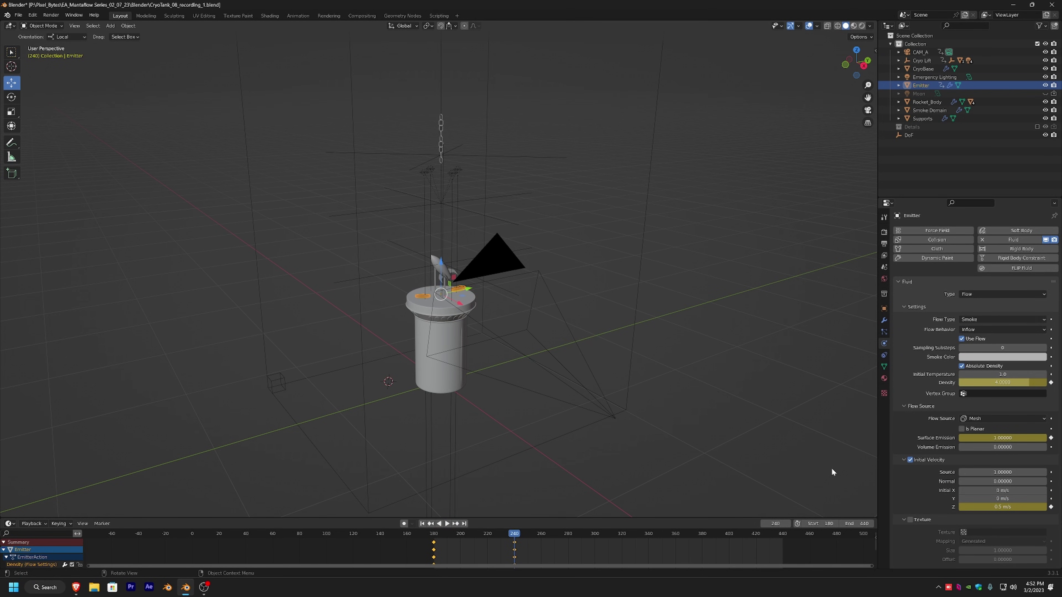
Set the Smoke Domain's resolution divisions to 260 and enable Adaptive Domain
{"action": "left_click", "coordinate": [636, 306]}
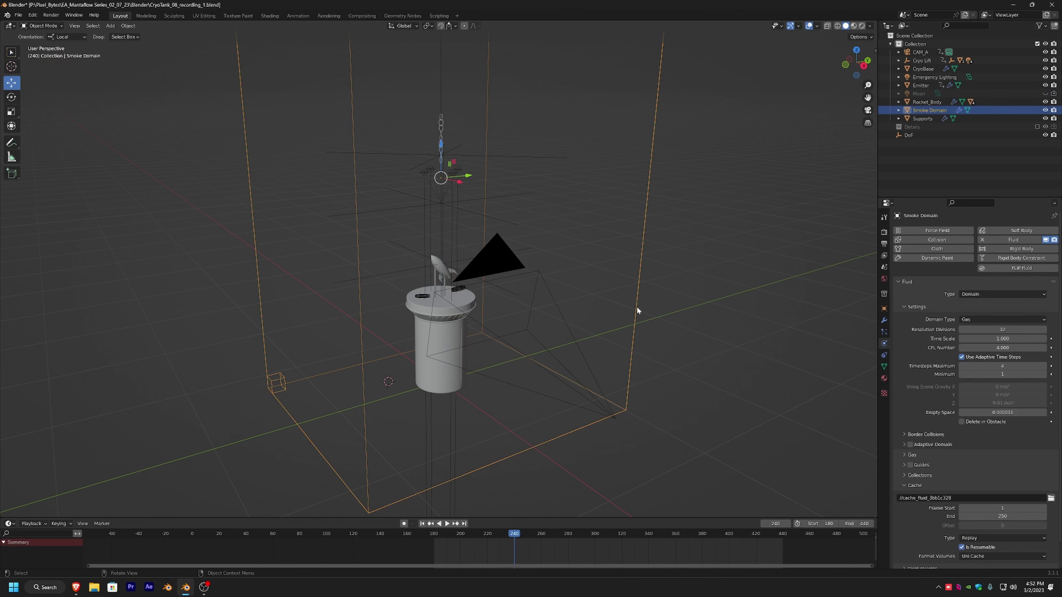
{"action": "double_click", "coordinate": [1019, 329]}
{"action": "type", "text": "260"}
{"action": "key", "text": "Return"}
Set the timeline's start frame to 0, play the smoke simulation to preview it, and return to the first frame
{"action": "key", "text": "shift+Left"}
{"action": "left_click", "coordinate": [825, 524]}
{"action": "type", "text": "0"}
{"action": "key", "text": "Return"}
{"action": "left_click", "coordinate": [422, 523]}
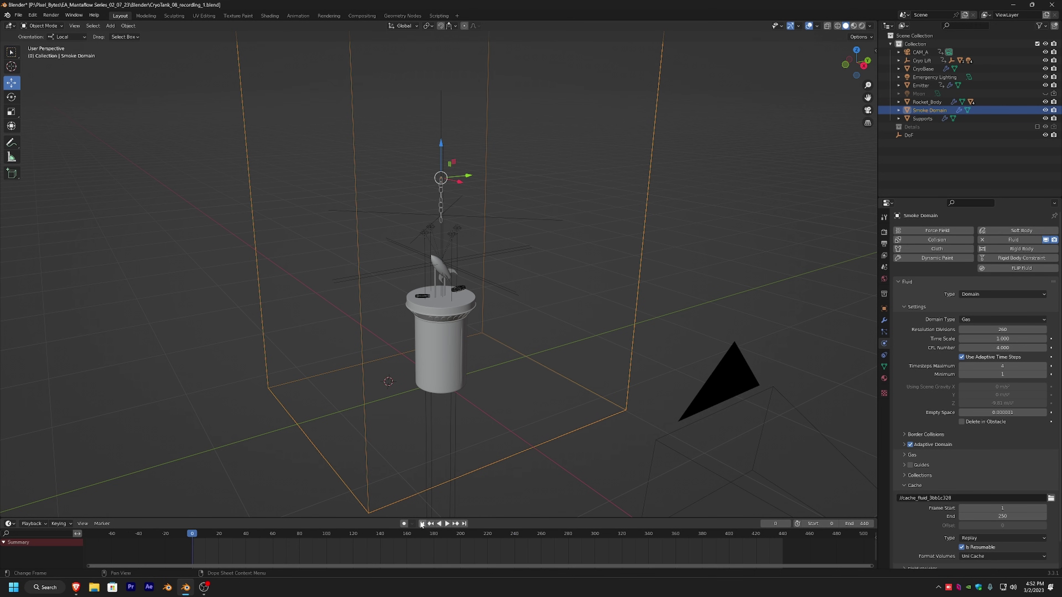
{"action": "left_click", "coordinate": [447, 523]}
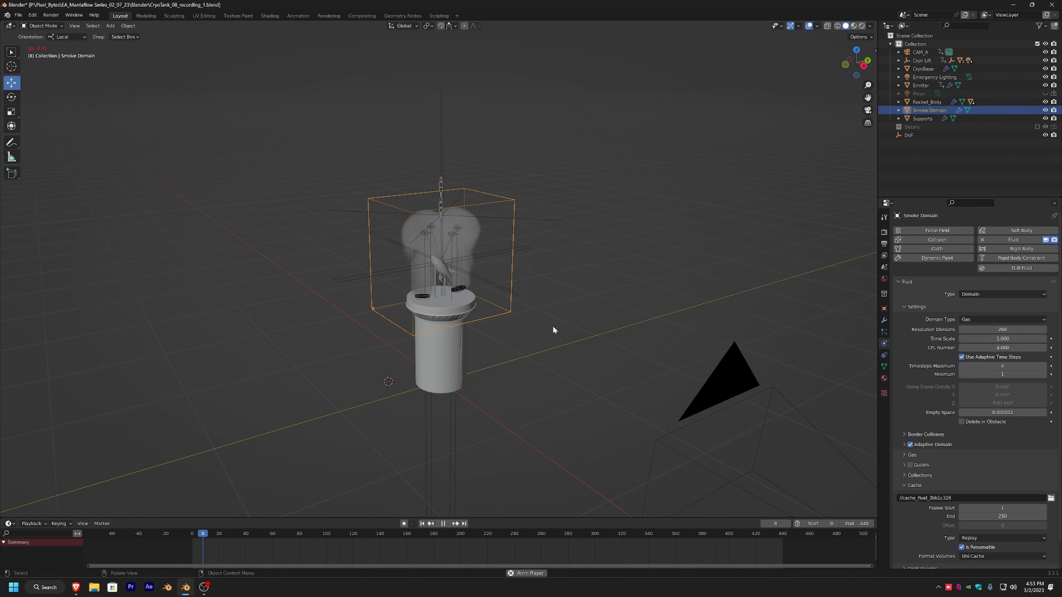
{"action": "key", "text": "KP_0"}
{"action": "key", "text": "KP_0"}
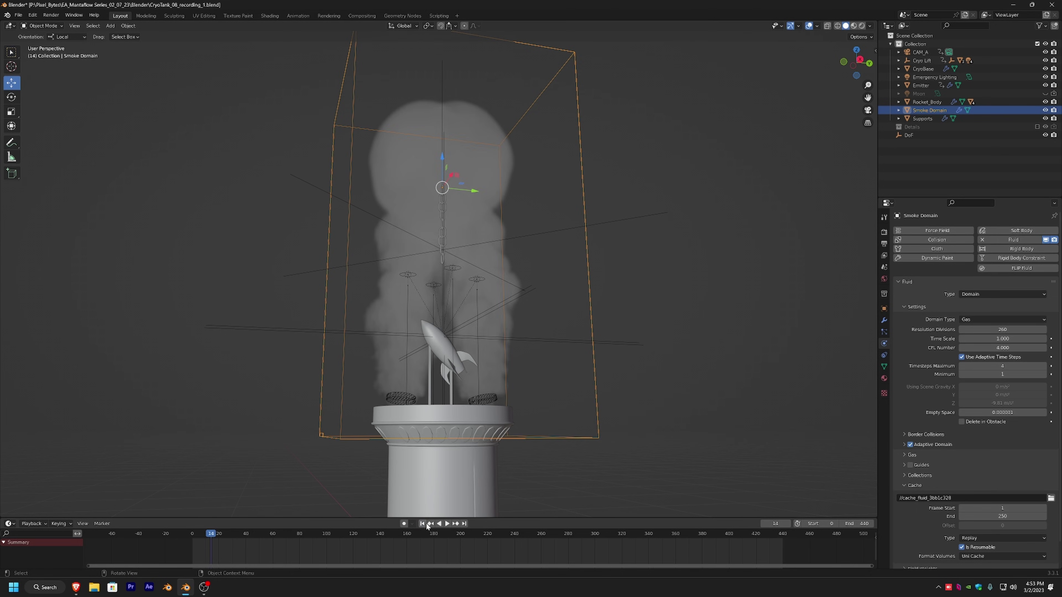
{"action": "left_click", "coordinate": [423, 523]}
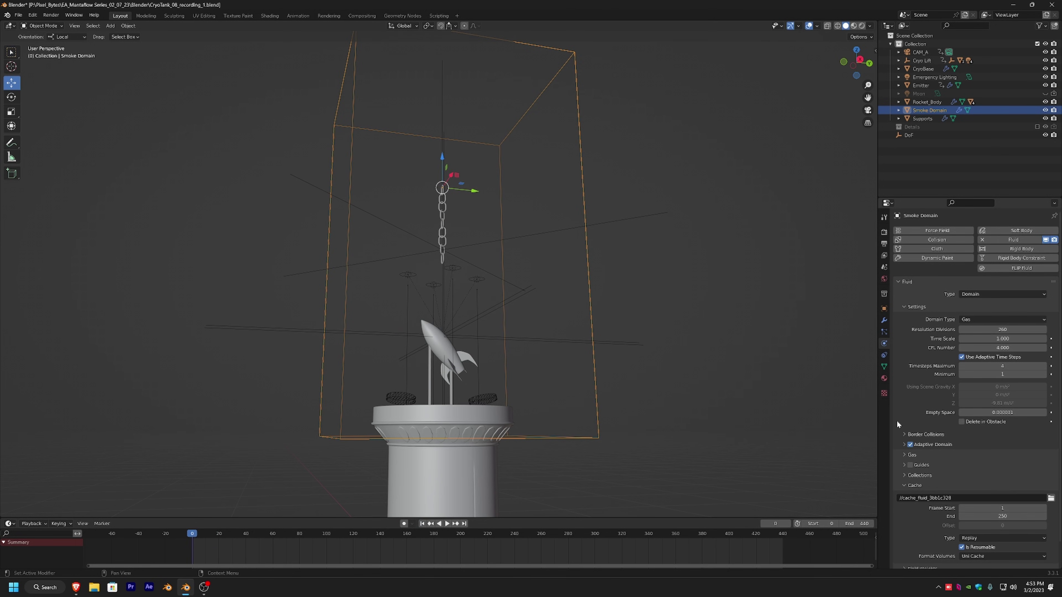
Set the Smoke Domain's time scale to 0.5
{"action": "left_click", "coordinate": [1002, 339]}
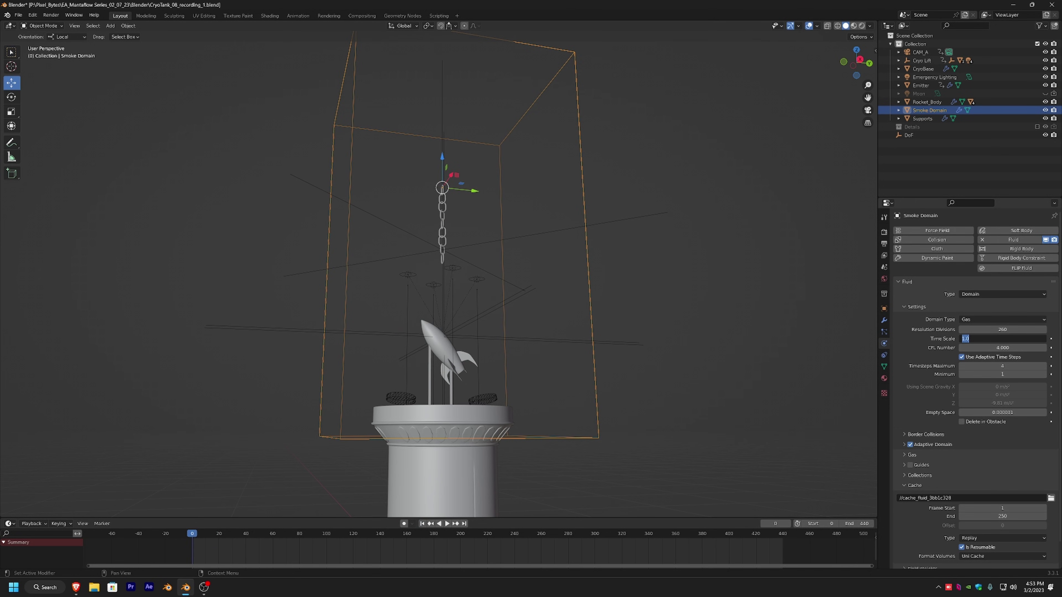
{"action": "type", "text": "0.5"}
{"action": "key", "text": "Return"}
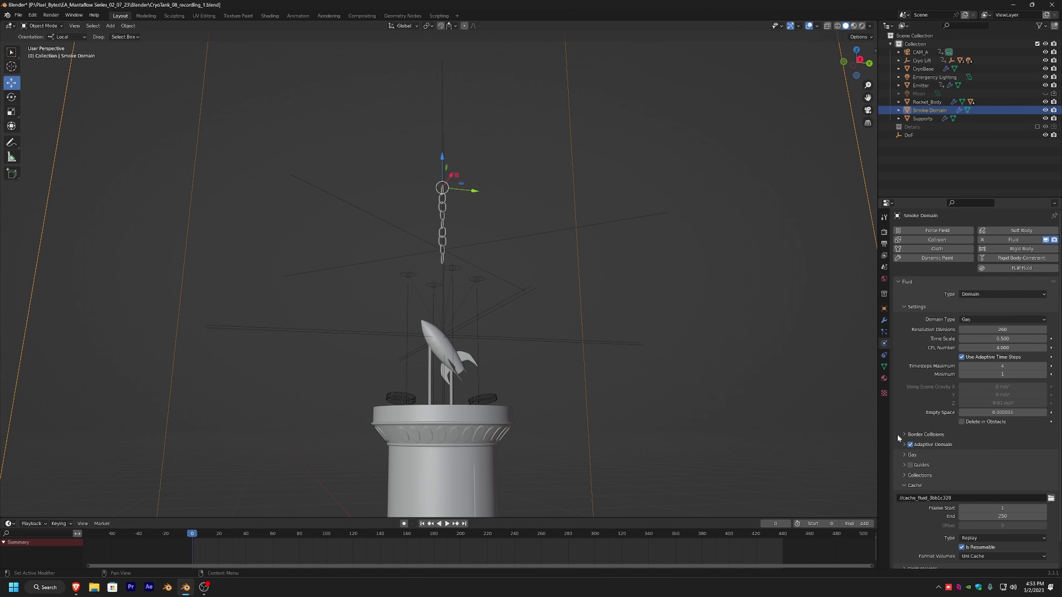
Set the domain's gas buoyancy density to -0.75, heat to -1 and vorticity to 0.05
{"action": "left_click", "coordinate": [905, 454]}
{"action": "scroll", "coordinate": [898, 454], "scroll_direction": "down", "scroll_amount": 5}
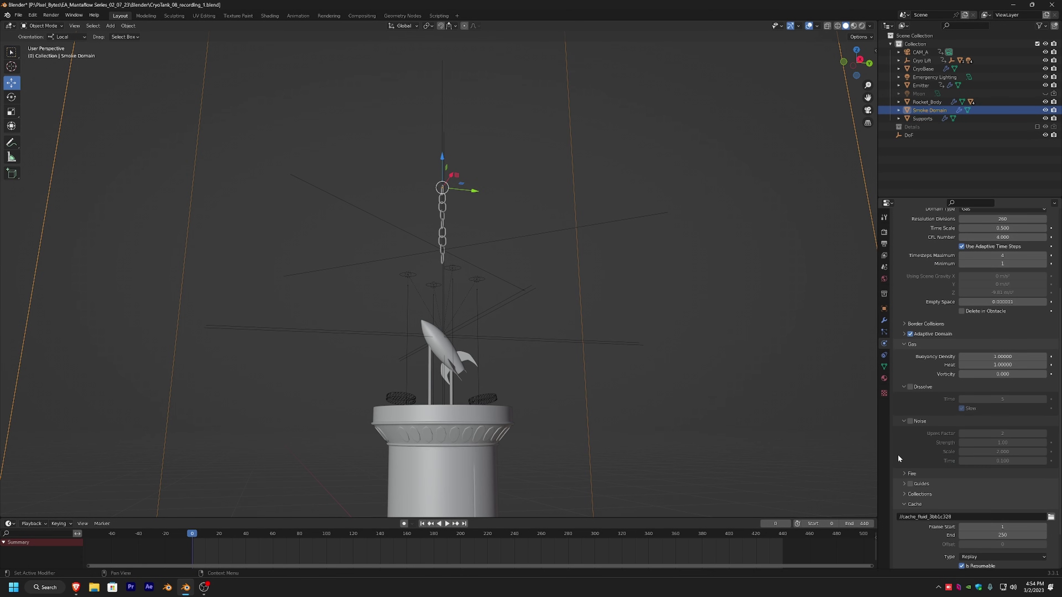
{"action": "double_click", "coordinate": [1002, 357]}
{"action": "type", "text": "-0.75"}
{"action": "key", "text": "Return"}
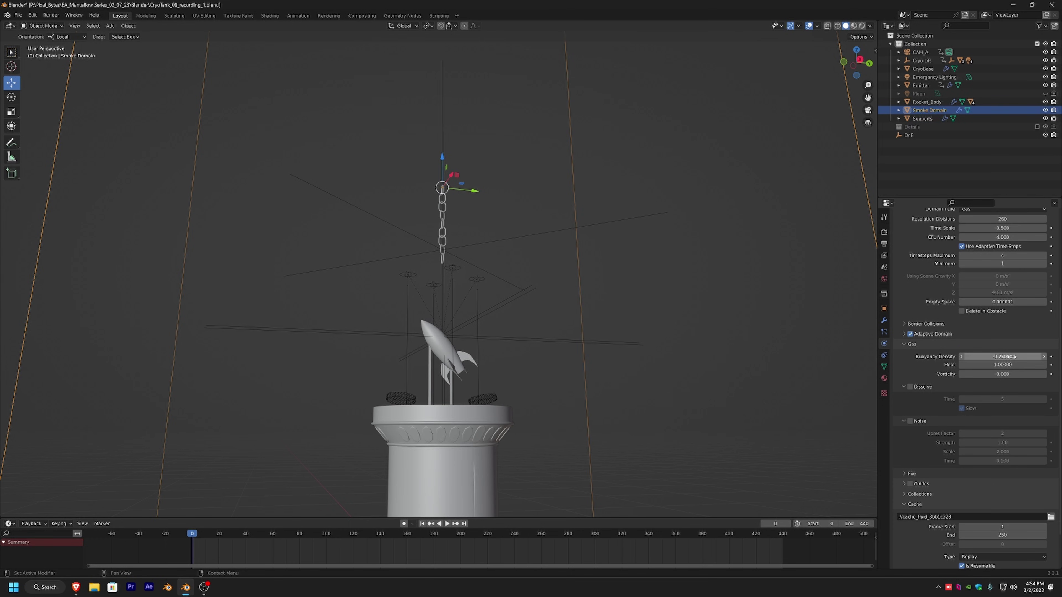
{"action": "double_click", "coordinate": [1025, 363]}
{"action": "type", "text": "-1"}
{"action": "key", "text": "Return"}
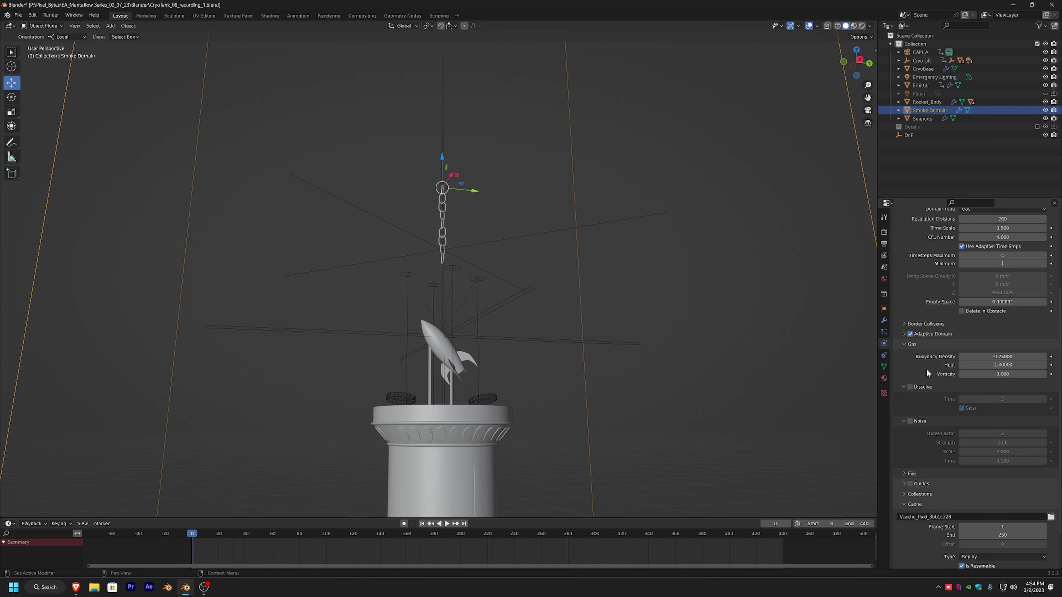
{"action": "double_click", "coordinate": [1020, 374]}
{"action": "type", "text": "0.05"}
{"action": "key", "text": "Return"}
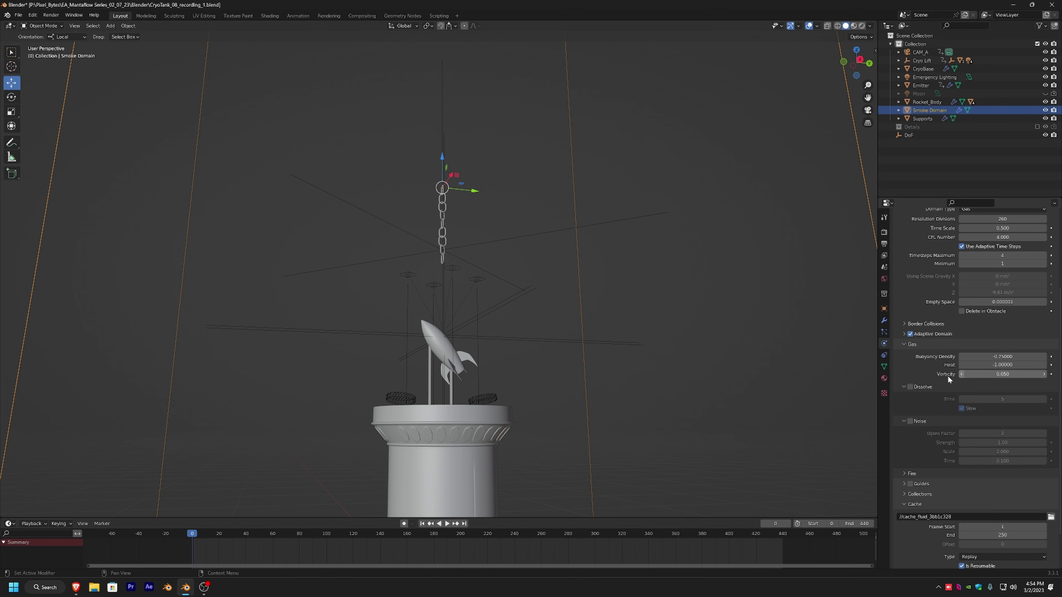
Enable Dissolve for the domain's smoke with a time of 120, leaving Slow on
{"action": "left_click", "coordinate": [910, 387]}
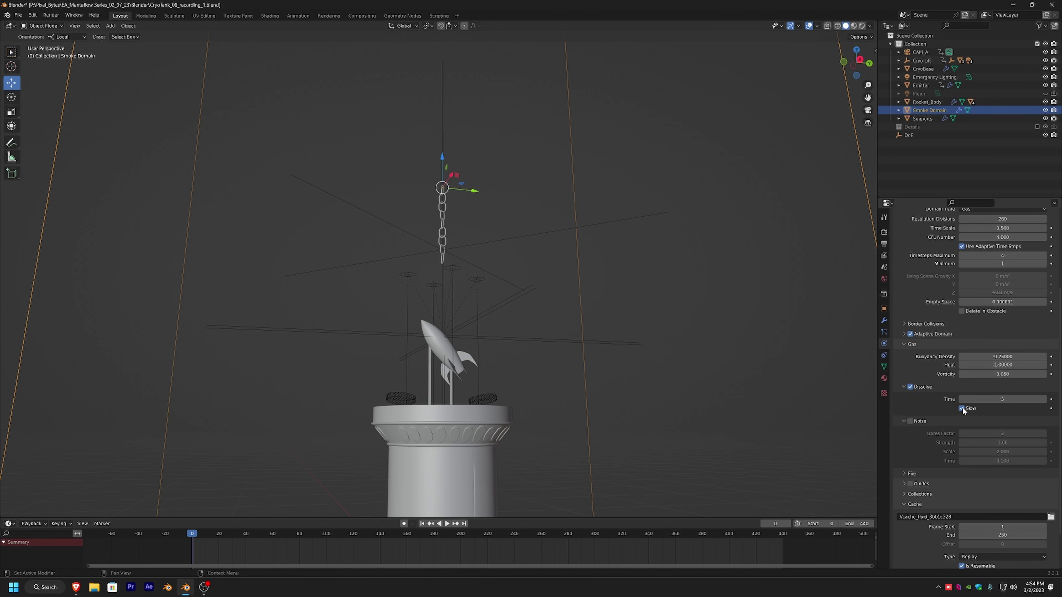
{"action": "left_click", "coordinate": [1010, 400]}
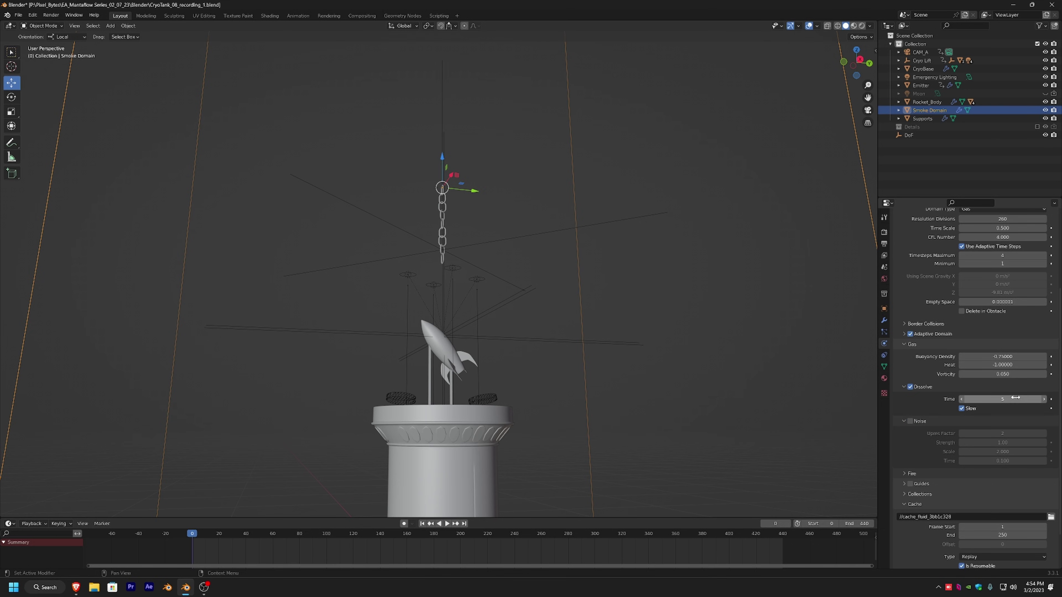
{"action": "type", "text": "120"}
{"action": "key", "text": "Return"}
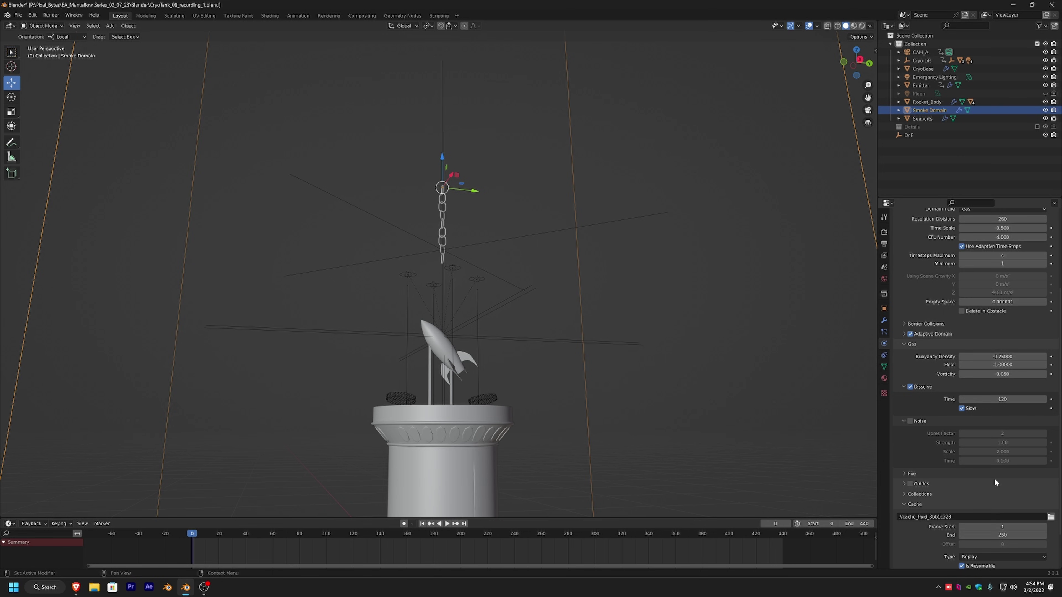
Set both the domain cache's start frame and the timeline's start frame to 60, and look through the camera at that frame
{"action": "scroll", "coordinate": [994, 478], "scroll_direction": "down", "scroll_amount": 3}
{"action": "double_click", "coordinate": [1001, 483]}
{"action": "type", "text": "60"}
{"action": "key", "text": "Return"}
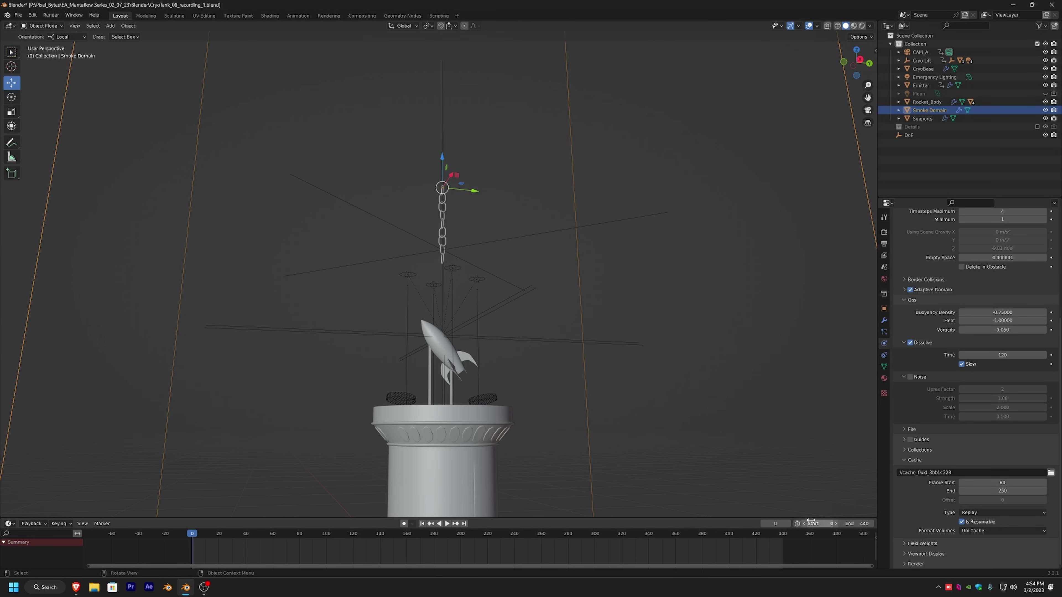
{"action": "type", "text": "60"}
{"action": "left_click", "coordinate": [423, 523]}
{"action": "key", "text": "KP_0"}
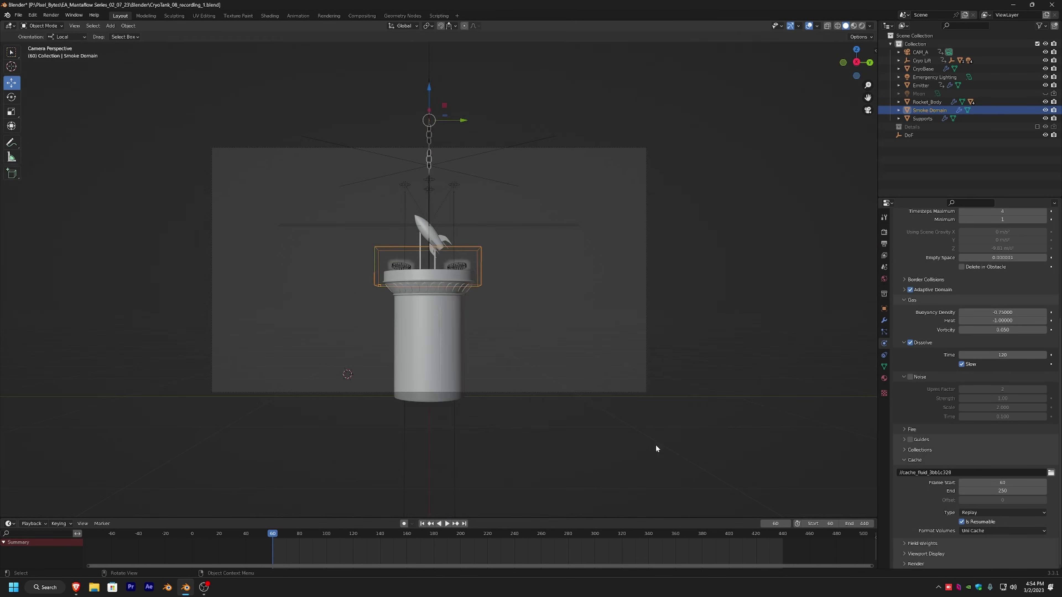
Set the domain cache's end frame to 440, its type to All and its folder to Smoke_Domain
{"action": "left_click", "coordinate": [1002, 491]}
{"action": "type", "text": "440"}
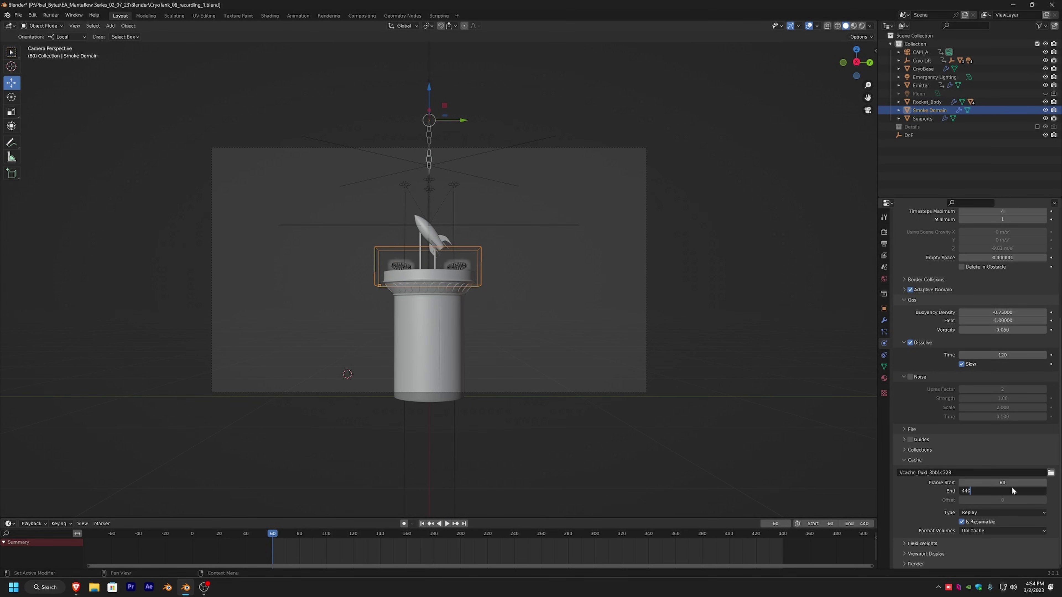
{"action": "key", "text": "Return"}
{"action": "left_click", "coordinate": [1028, 512]}
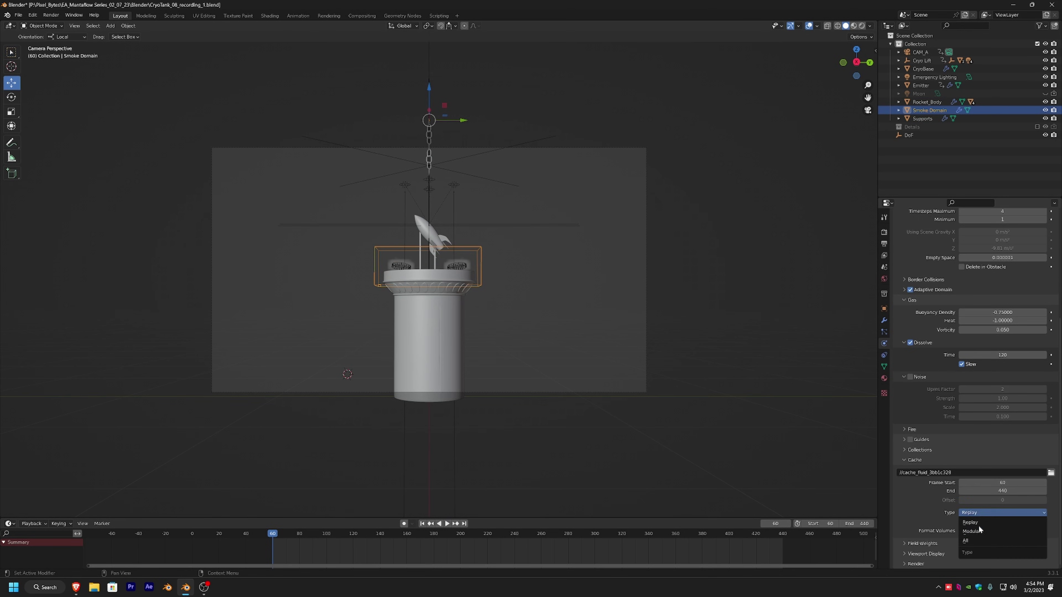
{"action": "left_click", "coordinate": [966, 540]}
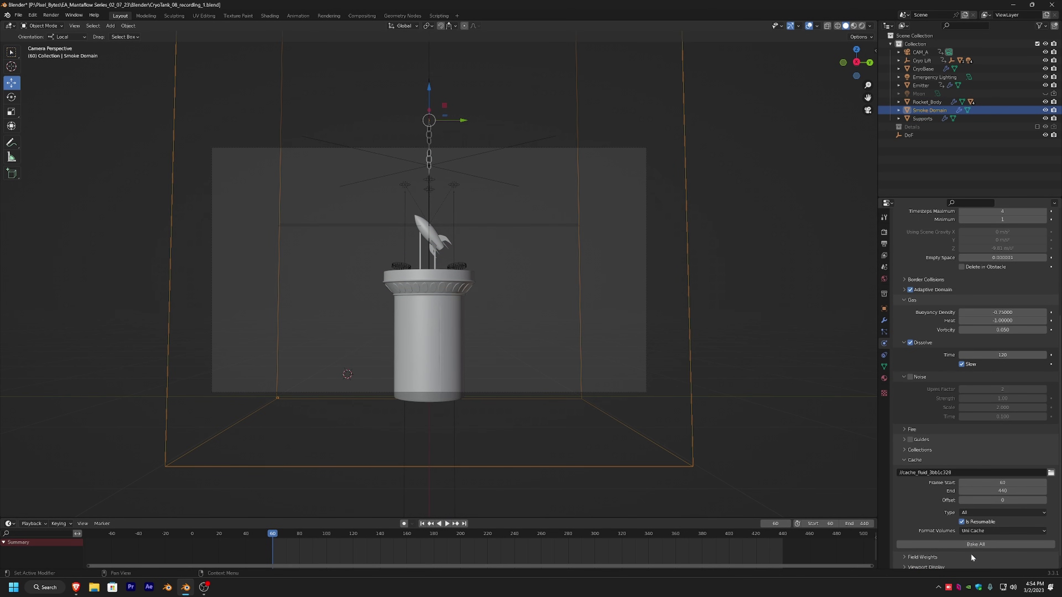
{"action": "left_click", "coordinate": [1050, 472]}
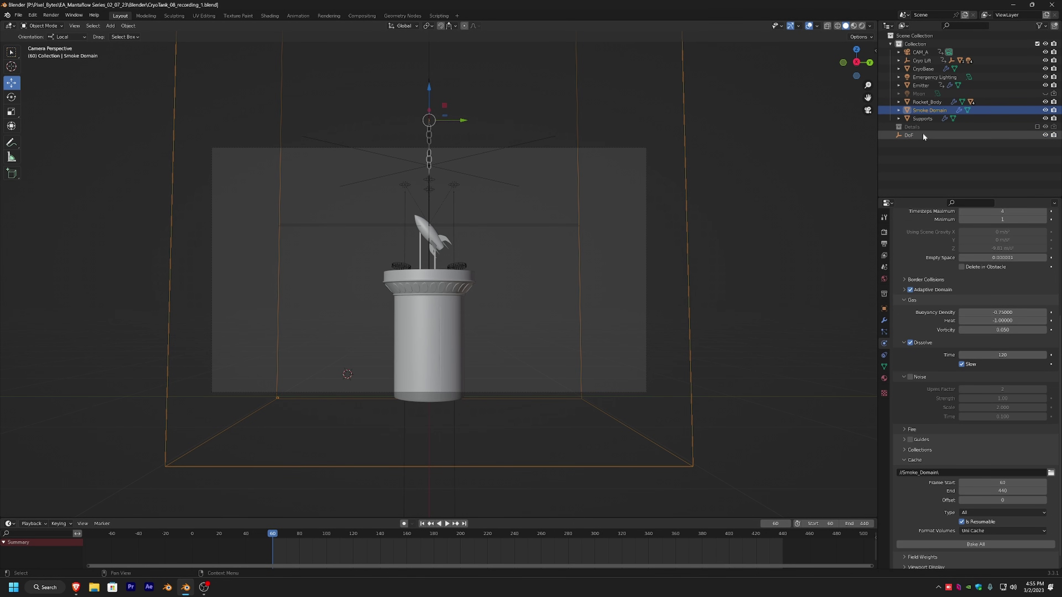
Unhide the Cryo_Top and CryoGlass objects under Cryo Lift in the viewport
{"action": "left_click", "coordinate": [898, 60]}
{"action": "left_click", "coordinate": [1046, 126]}
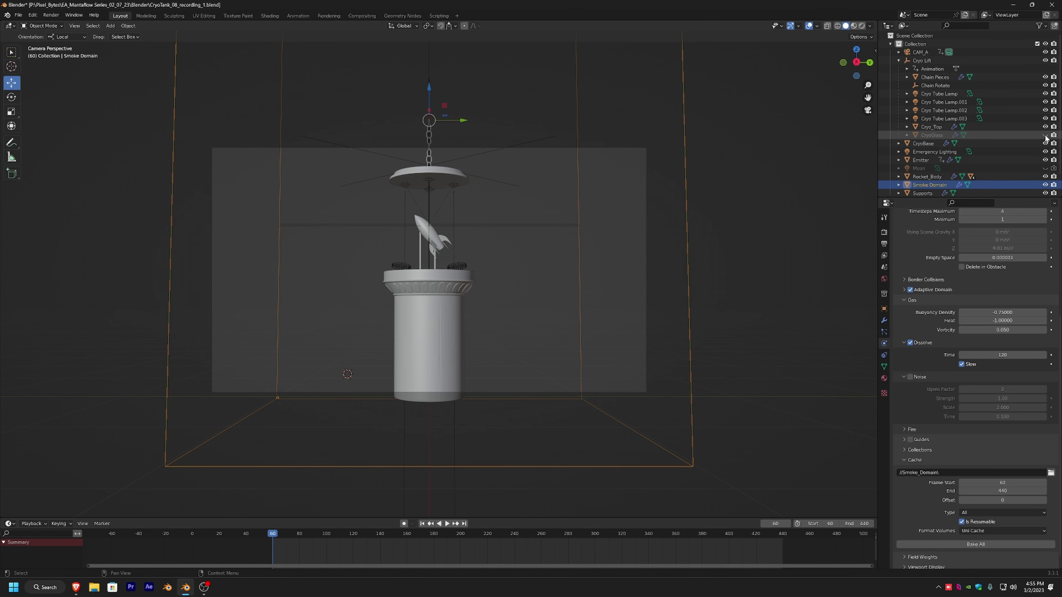
{"action": "left_click", "coordinate": [1045, 136]}
Go to frame 240 and add Fluid physics to the CryoGlass tube as an Effector of type Collision
{"action": "left_click_drag", "start_coordinate": [284, 531], "coordinate": [519, 553]}
{"action": "key", "text": "space"}
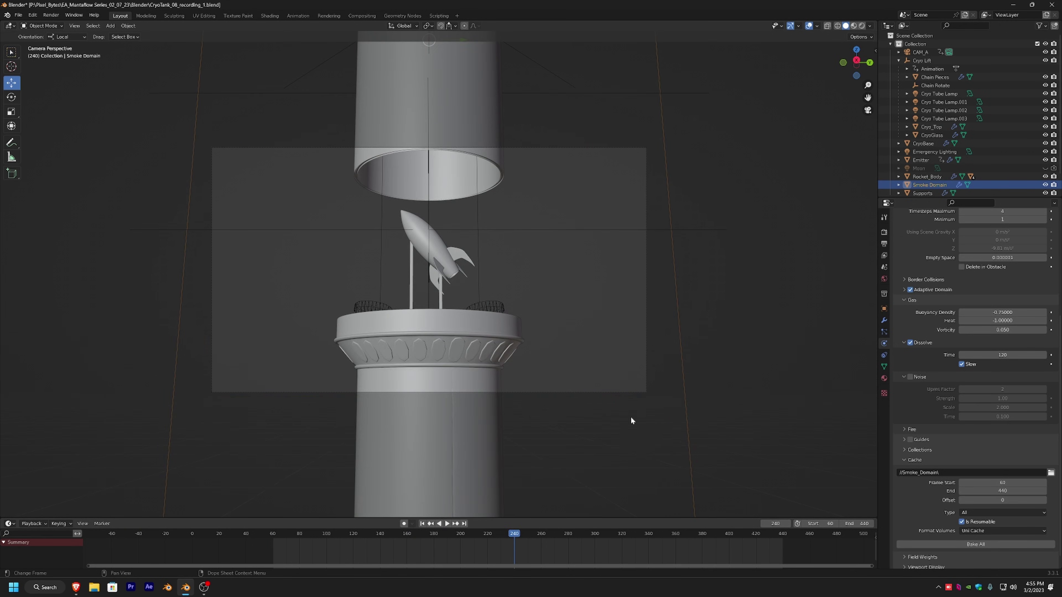
{"action": "left_click", "coordinate": [476, 104]}
{"action": "left_click", "coordinate": [1035, 239]}
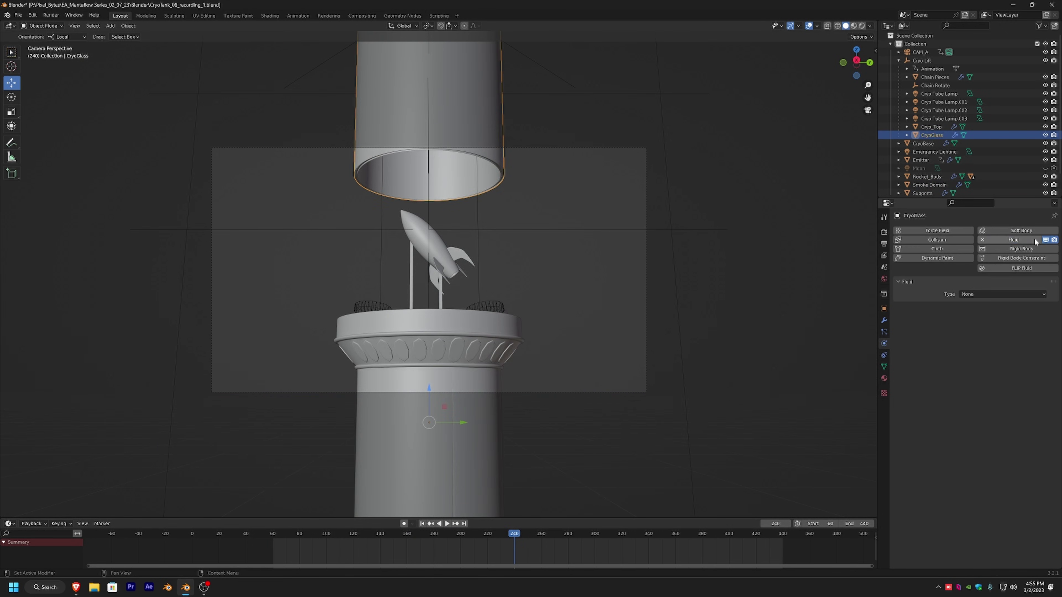
{"action": "left_click", "coordinate": [1008, 293]}
{"action": "left_click", "coordinate": [970, 331]}
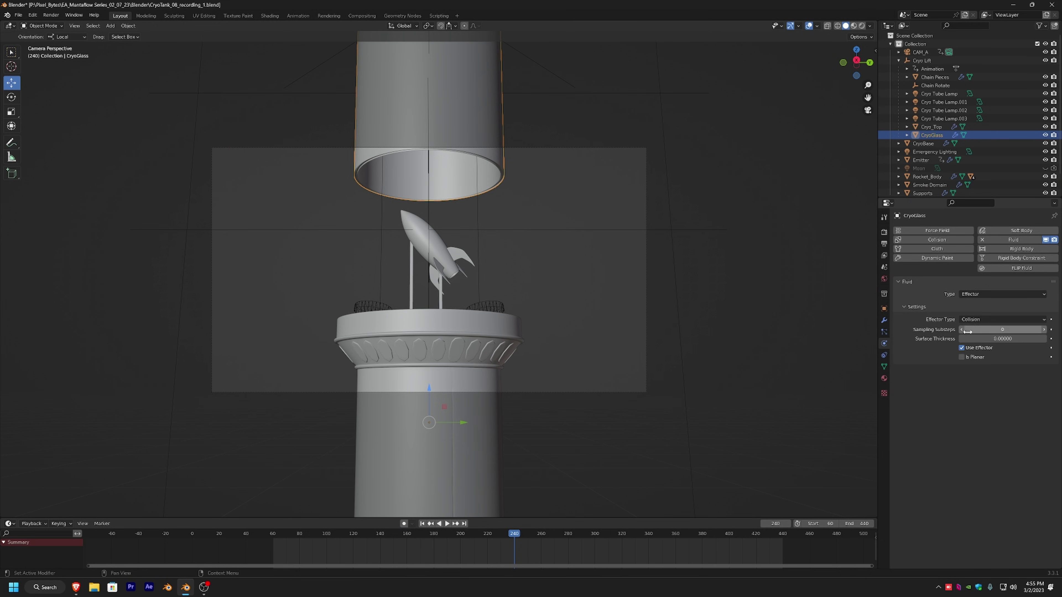
{"action": "scroll", "coordinate": [383, 177], "scroll_direction": "up", "scroll_amount": 1}
{"action": "mouse_move", "coordinate": [402, 169]}
{"action": "middle_mouse_down"}
{"action": "mouse_move", "coordinate": [452, 219]}
{"action": "mouse_move", "coordinate": [409, 157]}
{"action": "middle_mouse_up"}
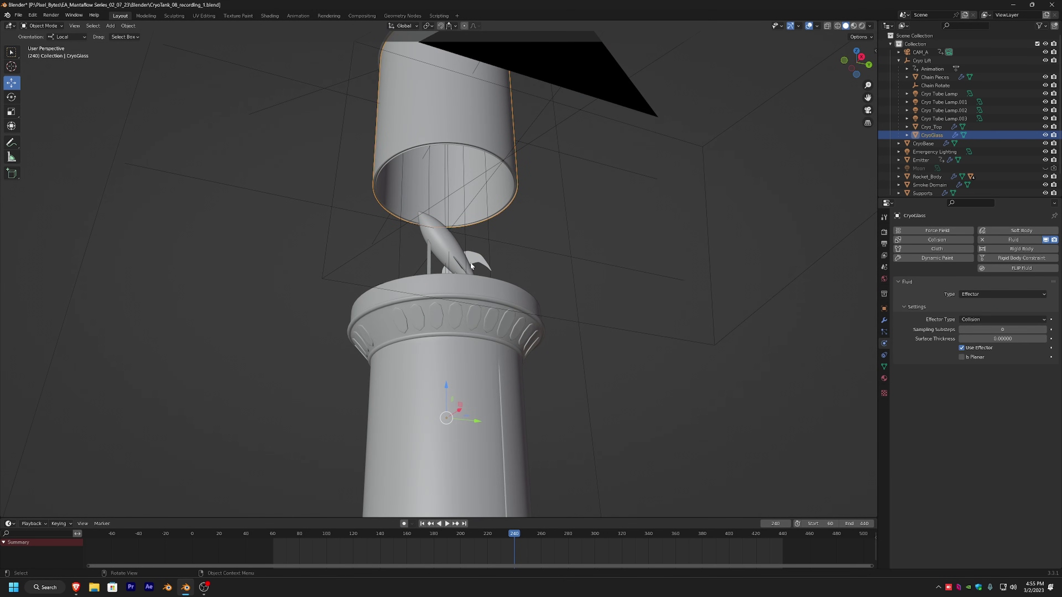
Set the CryoGlass effector's surface thickness to 2 and check the fluid settings of CryoBase and the rocket body
{"action": "left_click", "coordinate": [1002, 339]}
{"action": "type", "text": "2"}
{"action": "key", "text": "Return"}
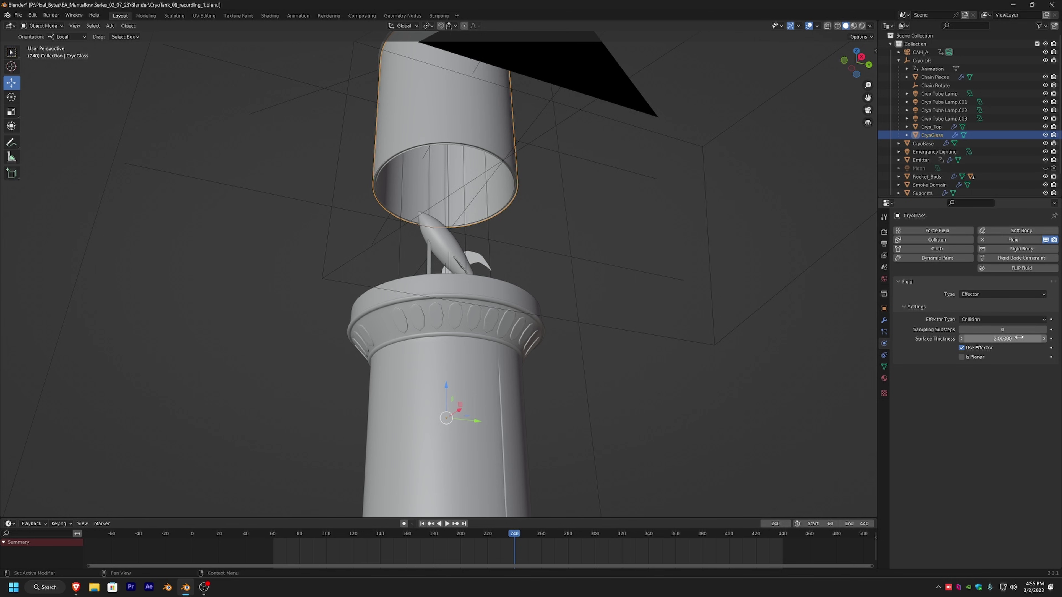
{"action": "middle_click_drag", "start_coordinate": [657, 254], "coordinate": [425, 265]}
{"action": "left_click", "coordinate": [425, 265]}
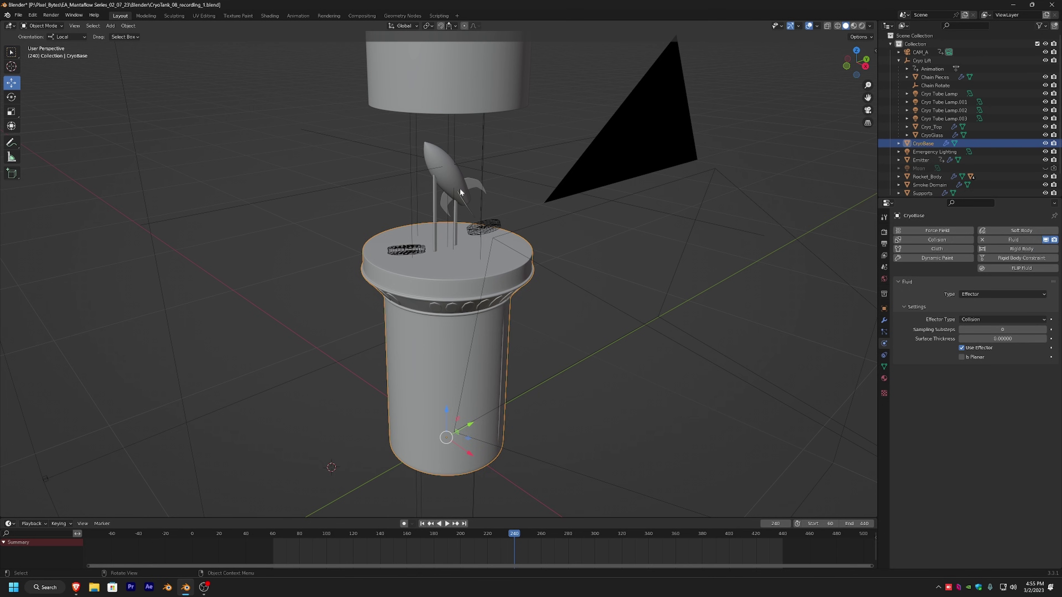
{"action": "left_click", "coordinate": [446, 174]}
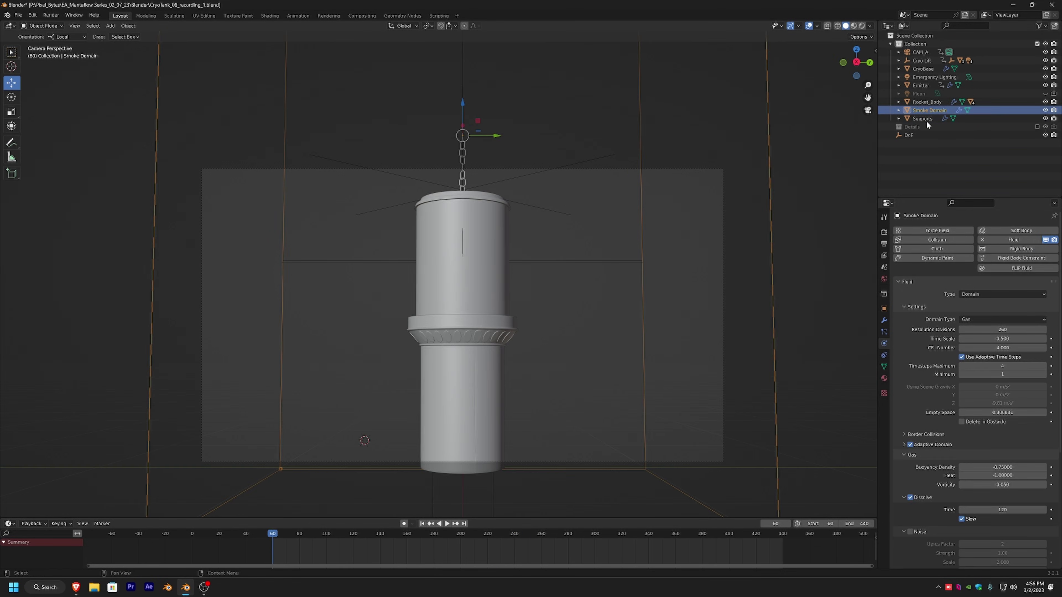
Start baking the smoke domain's whole cache and stop the bake early
{"action": "left_click", "coordinate": [903, 305]}
{"action": "left_click", "coordinate": [903, 342]}
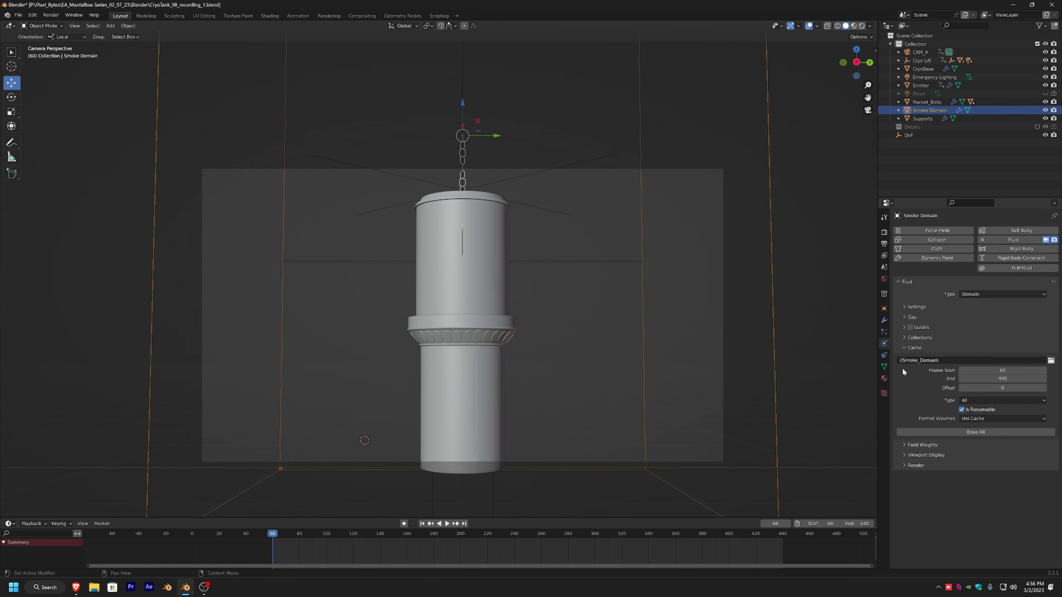
{"action": "left_click", "coordinate": [1009, 432]}
{"action": "key", "text": "Escape"}
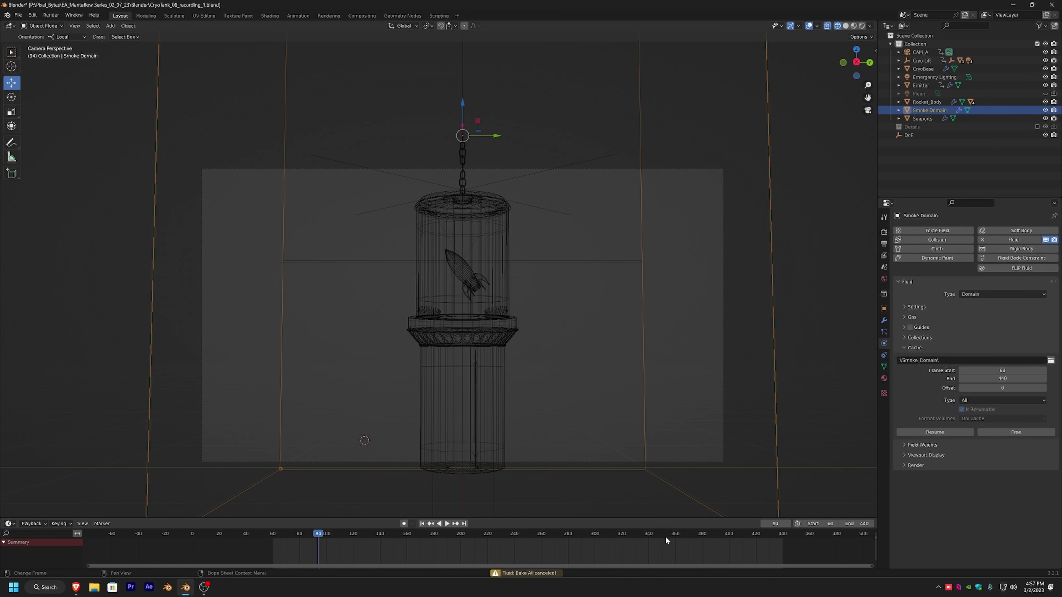
Play back the baked frames from the start and examine the smoke inside the cryo tube close up and from several sides
{"action": "left_click", "coordinate": [763, 524]}
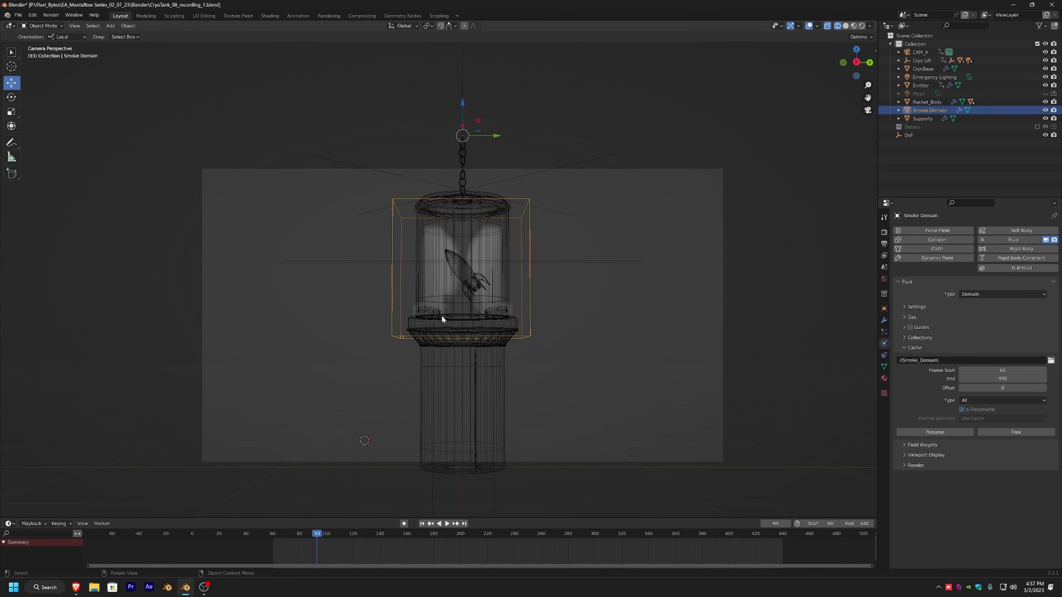
{"action": "middle_click_drag", "start_coordinate": [442, 316], "coordinate": [491, 298]}
{"action": "scroll", "coordinate": [490, 298], "scroll_direction": "up", "scroll_amount": 5}
{"action": "middle_click_drag", "start_coordinate": [482, 235], "coordinate": [508, 323], "text": "shift"}
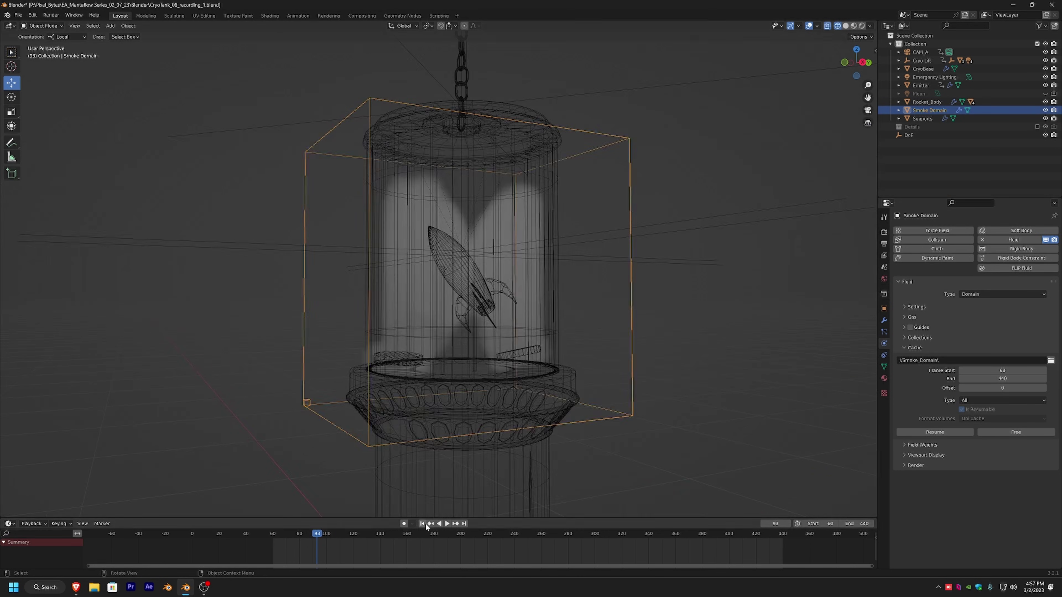
{"action": "left_click", "coordinate": [425, 524]}
{"action": "left_click", "coordinate": [446, 523]}
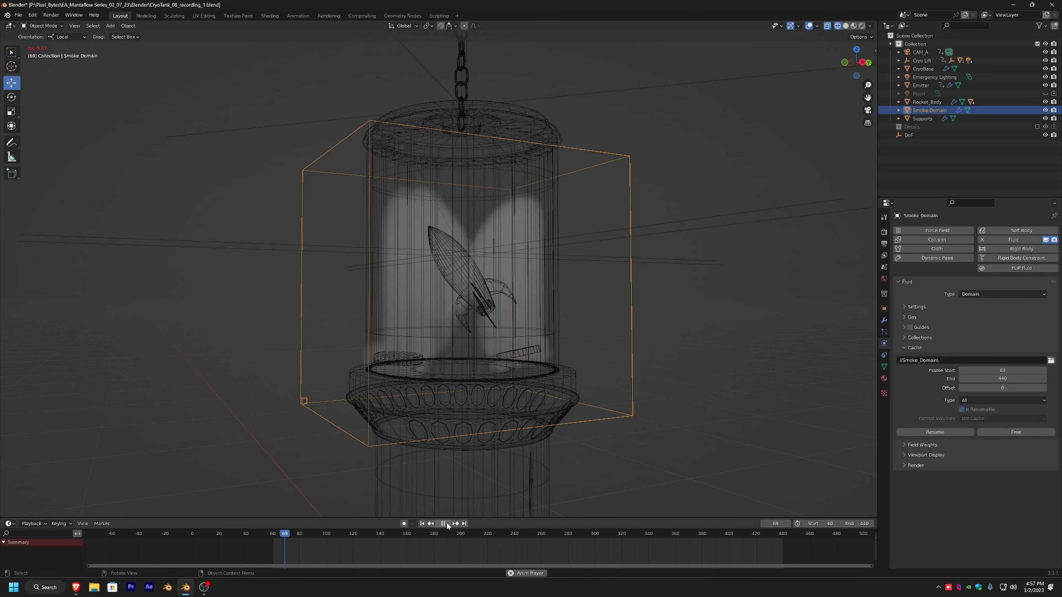
{"action": "left_click", "coordinate": [447, 523]}
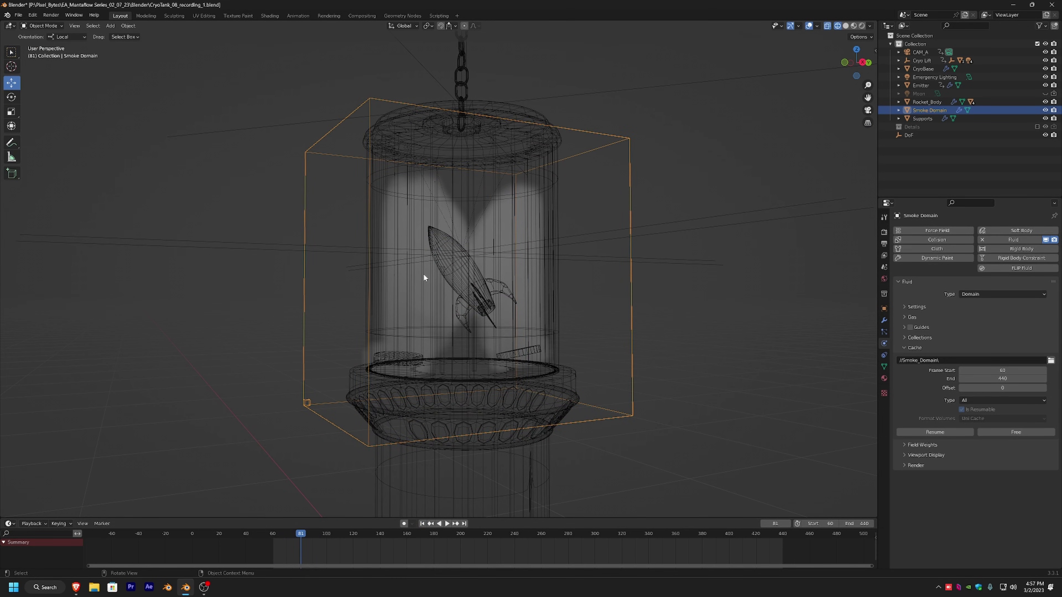
{"action": "middle_click_drag", "start_coordinate": [424, 231], "coordinate": [594, 234]}
{"action": "left_click", "coordinate": [858, 64]}
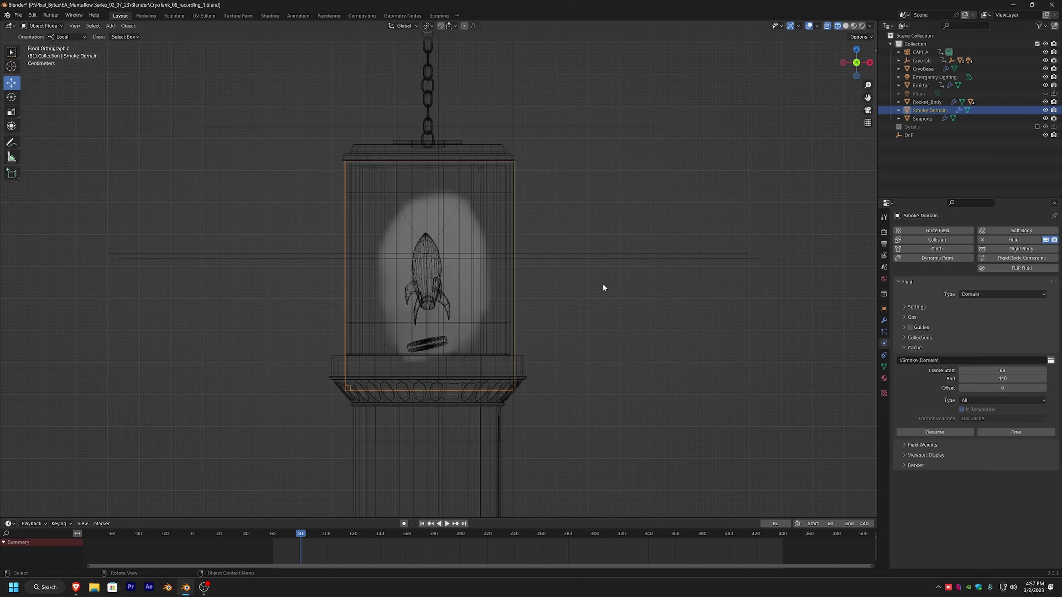
{"action": "left_click", "coordinate": [869, 62]}
{"action": "middle_click_drag", "start_coordinate": [647, 278], "coordinate": [620, 298]}
{"action": "left_click", "coordinate": [422, 524]}
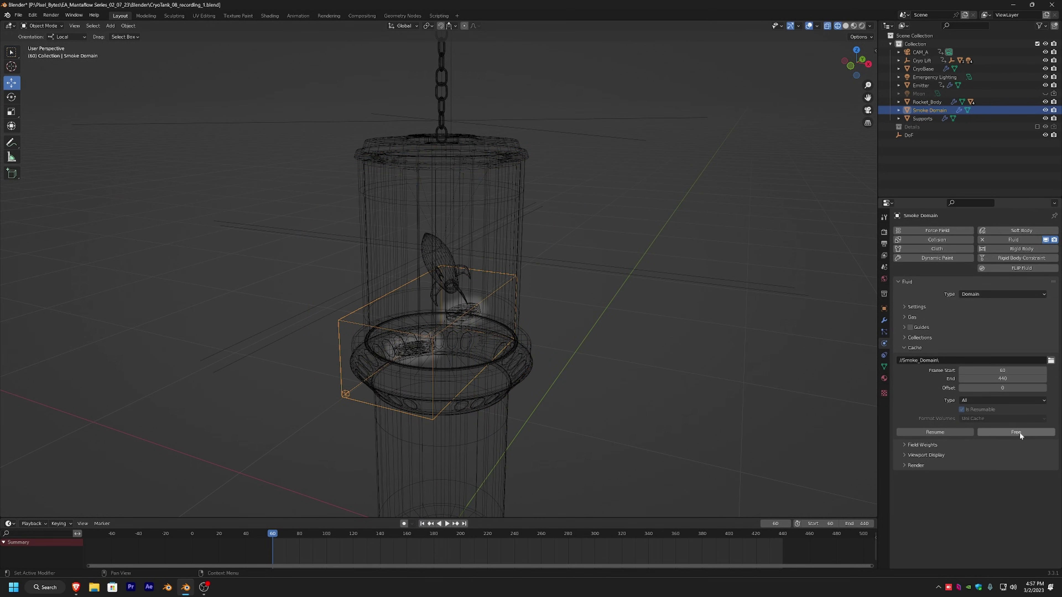
Free the smoke domain's baked cache and turn off Adaptive Domain
{"action": "left_click", "coordinate": [1017, 433]}
{"action": "left_click", "coordinate": [851, 64]}
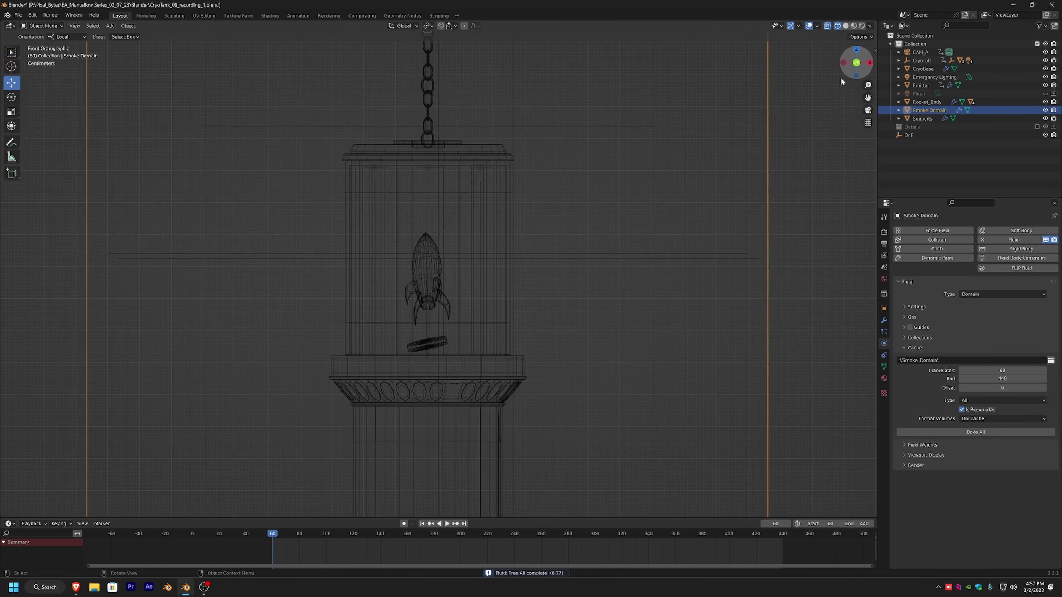
{"action": "left_click", "coordinate": [906, 306]}
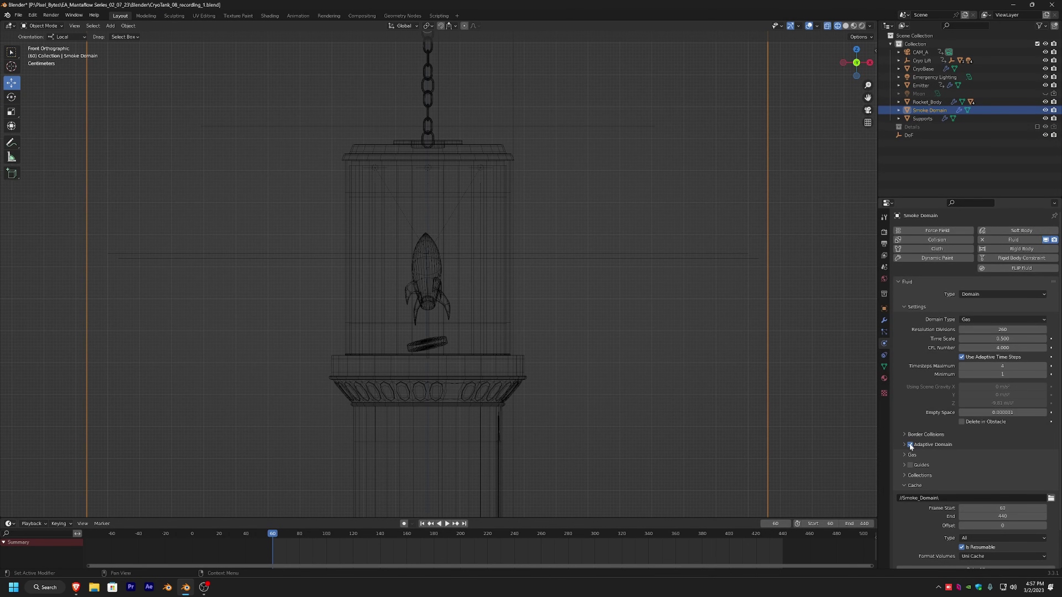
{"action": "scroll", "coordinate": [546, 352], "scroll_direction": "down", "scroll_amount": 4}
{"action": "middle_click_drag", "start_coordinate": [546, 351], "coordinate": [507, 289]}
Edit the smoke domain's mesh, moving its back face inward along X close to the cryo tube
{"action": "key", "text": "Tab"}
{"action": "scroll", "coordinate": [502, 288], "scroll_direction": "down", "scroll_amount": 1}
{"action": "key", "text": "alt+a"}
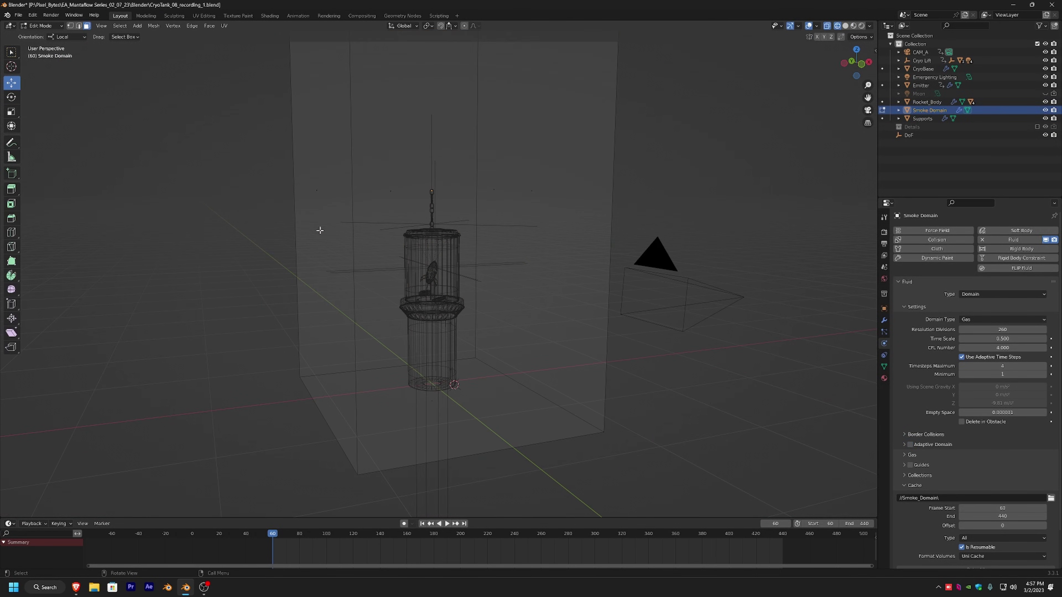
{"action": "left_click", "coordinate": [315, 189]}
{"action": "left_click", "coordinate": [861, 64]}
{"action": "left_click_drag", "start_coordinate": [353, 191], "coordinate": [449, 199]}
{"action": "scroll", "coordinate": [415, 266], "scroll_direction": "up", "scroll_amount": 4}
{"action": "scroll", "coordinate": [416, 266], "scroll_direction": "up", "scroll_amount": 8}
{"action": "middle_click_drag", "start_coordinate": [361, 188], "coordinate": [540, 412], "text": "shift"}
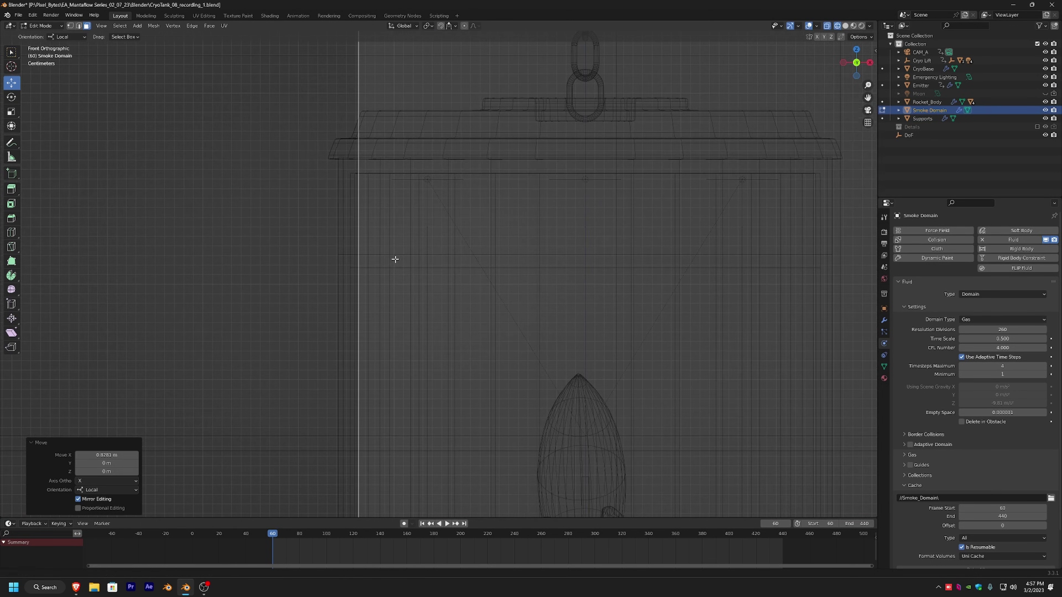
{"action": "middle_click_drag", "start_coordinate": [353, 199], "coordinate": [402, 194]}
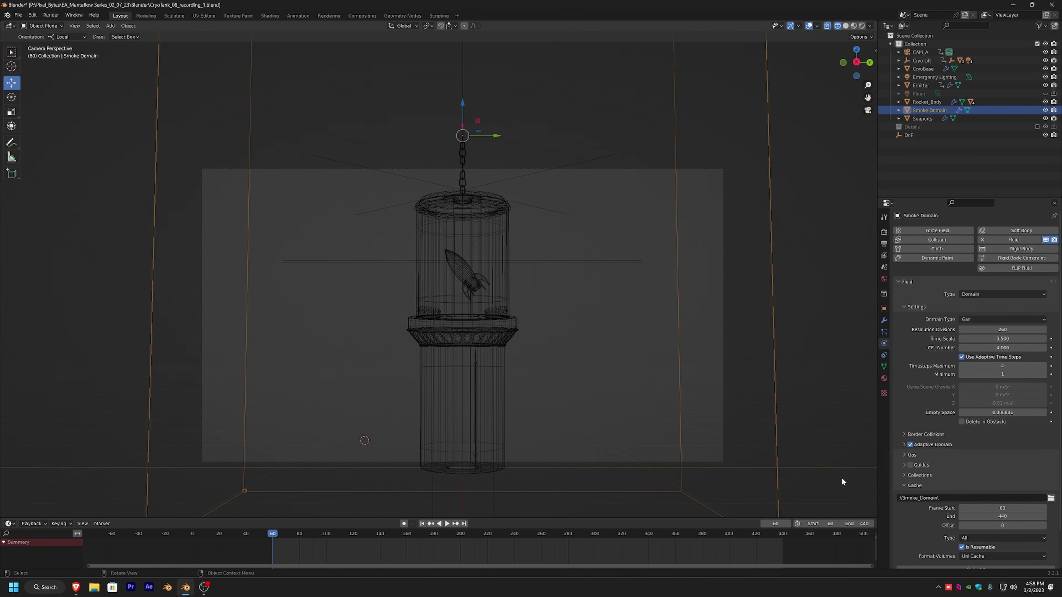
{"action": "scroll", "coordinate": [905, 517], "scroll_direction": "down", "scroll_amount": 2}
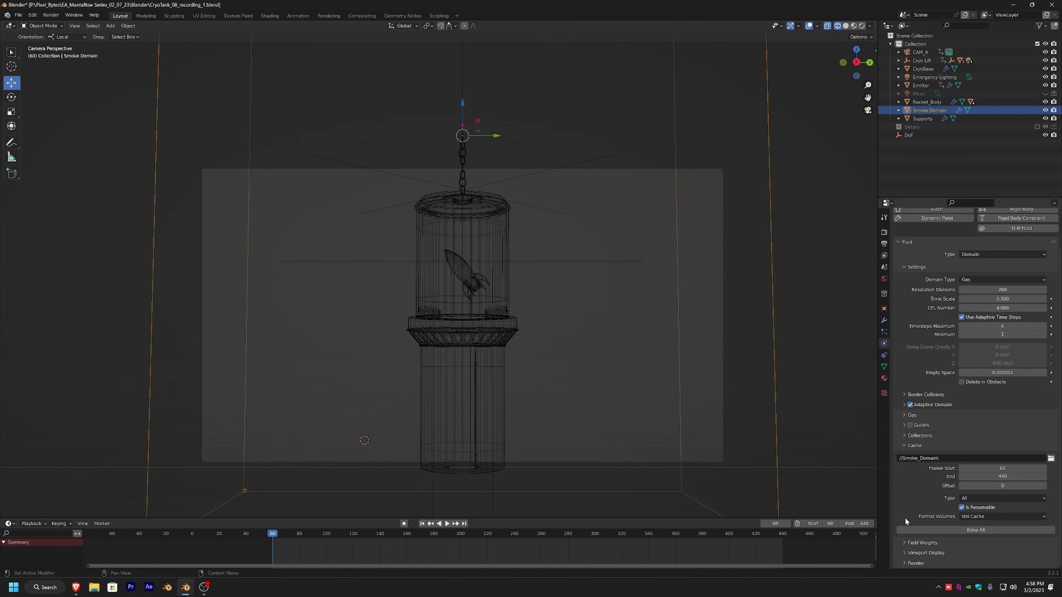
Bake the resized smoke domain's cache partway and play back the result from the start frame through the camera
{"action": "left_click", "coordinate": [979, 529]}
{"action": "key", "text": "Escape"}
{"action": "left_click", "coordinate": [422, 523]}
{"action": "left_click", "coordinate": [447, 523]}
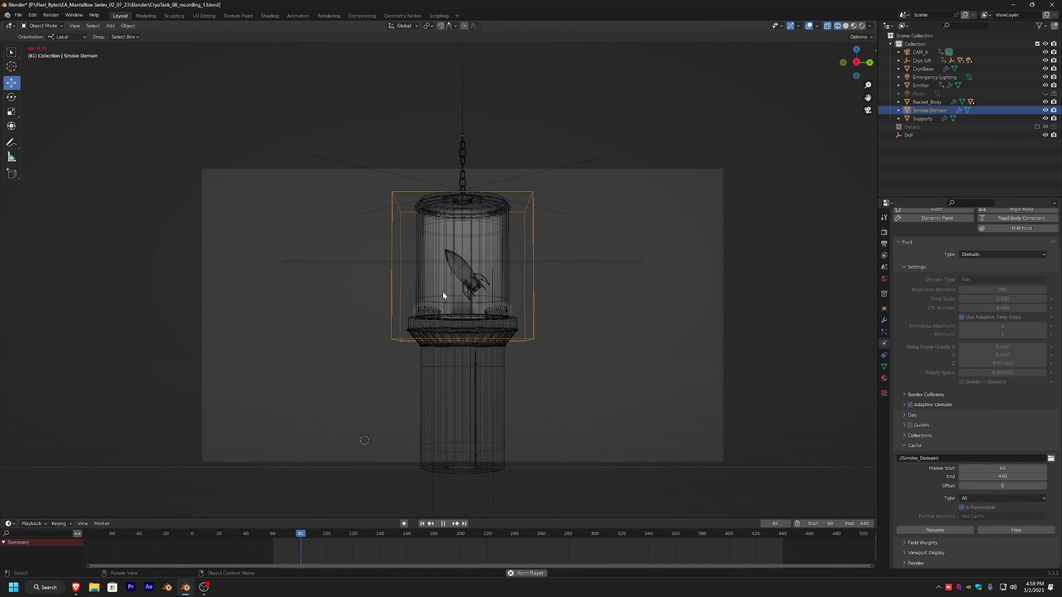
{"action": "left_click", "coordinate": [443, 524]}
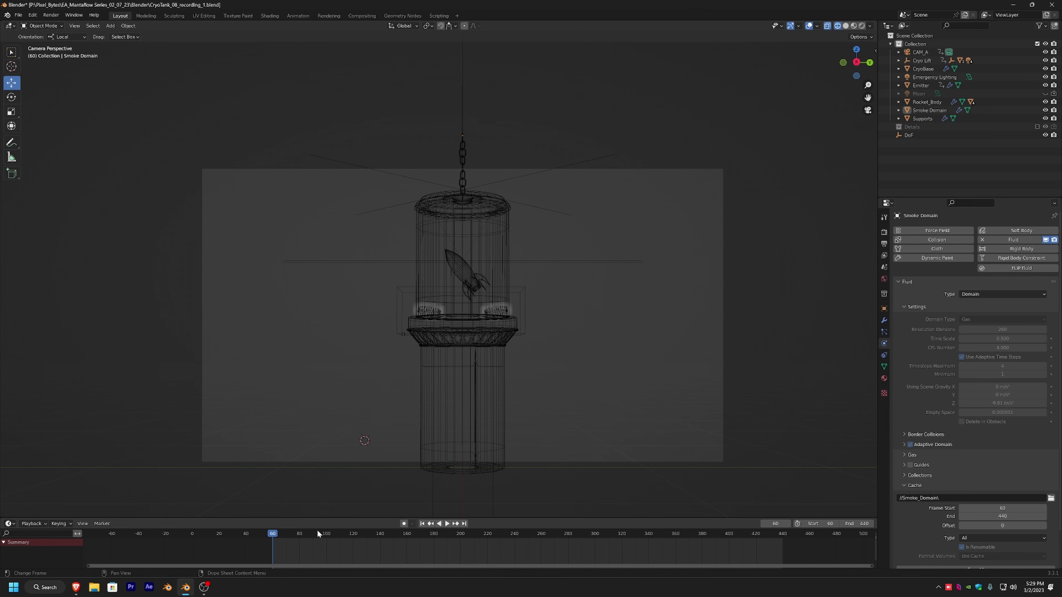
{"action": "key", "text": "space"}
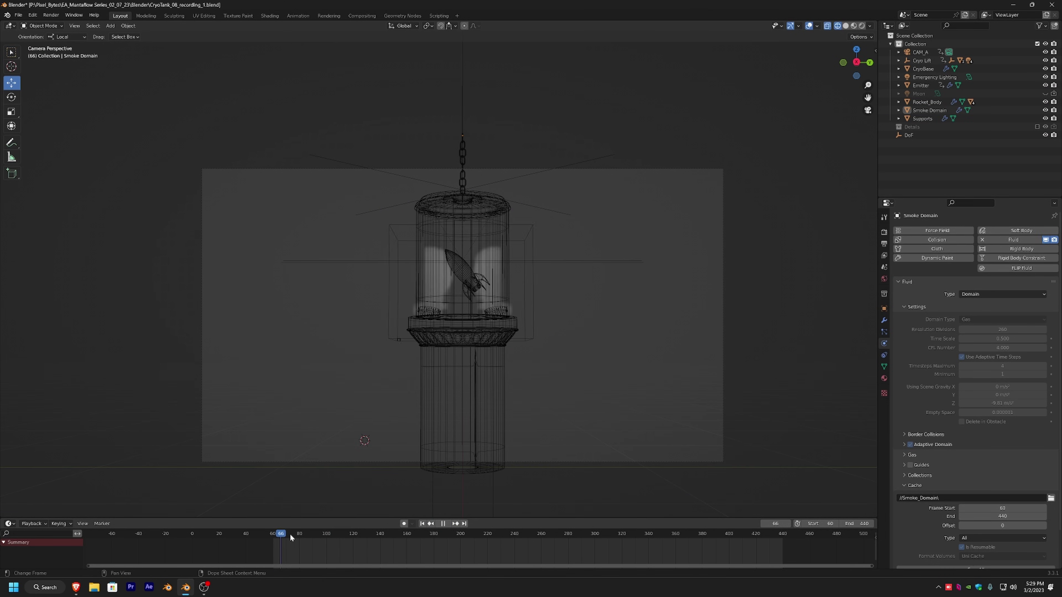
Preview frame 237 with rendered shading in a split viewport, restricting the render region to the left half of the camera frame
{"action": "left_click_drag", "start_coordinate": [450, 541], "coordinate": [511, 534]}
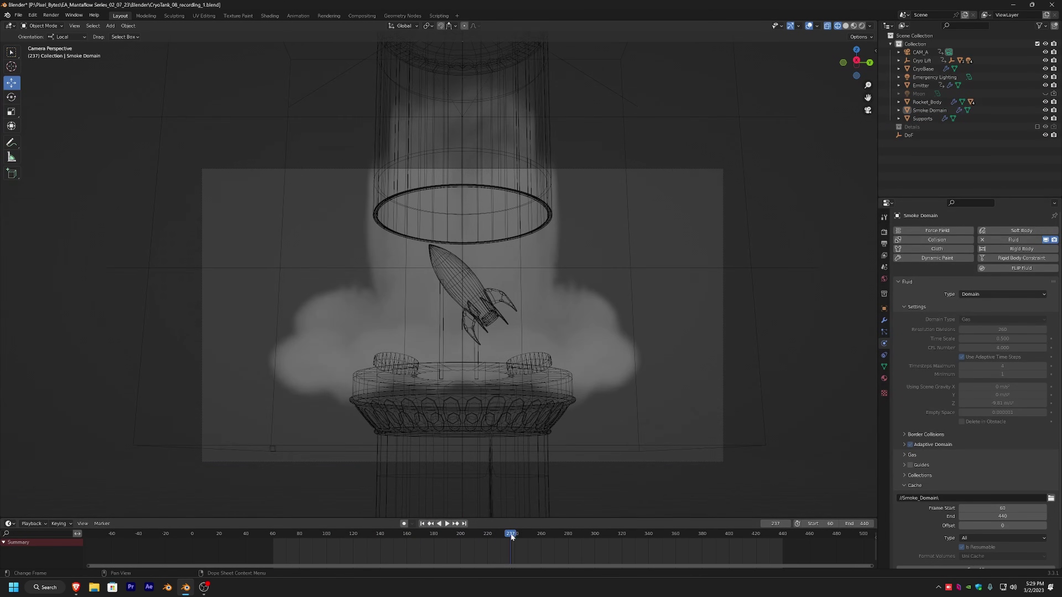
{"action": "left_click", "coordinate": [862, 26]}
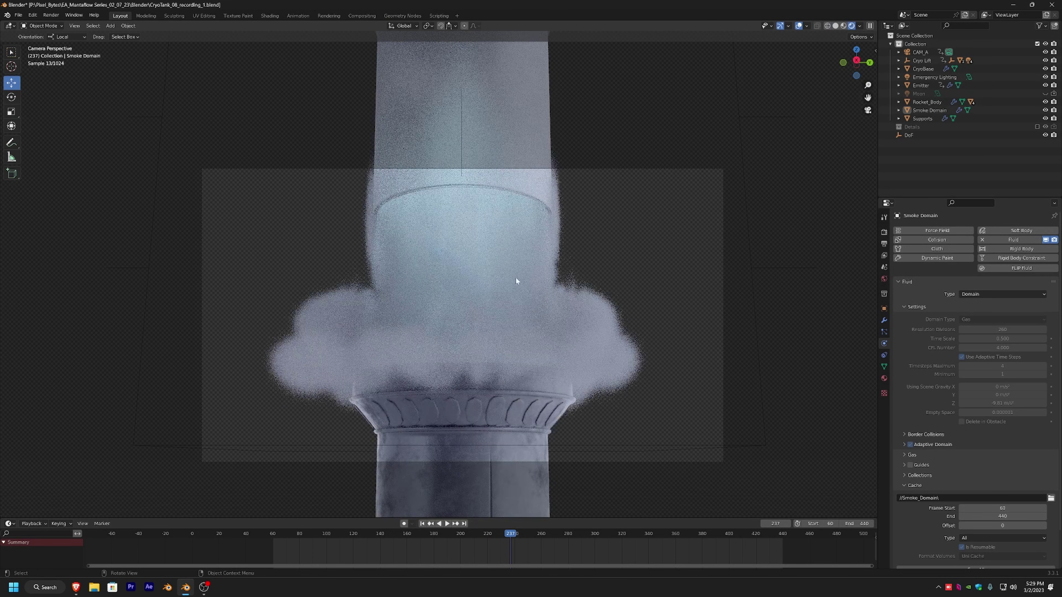
{"action": "left_click_drag", "start_coordinate": [874, 24], "coordinate": [471, 38]}
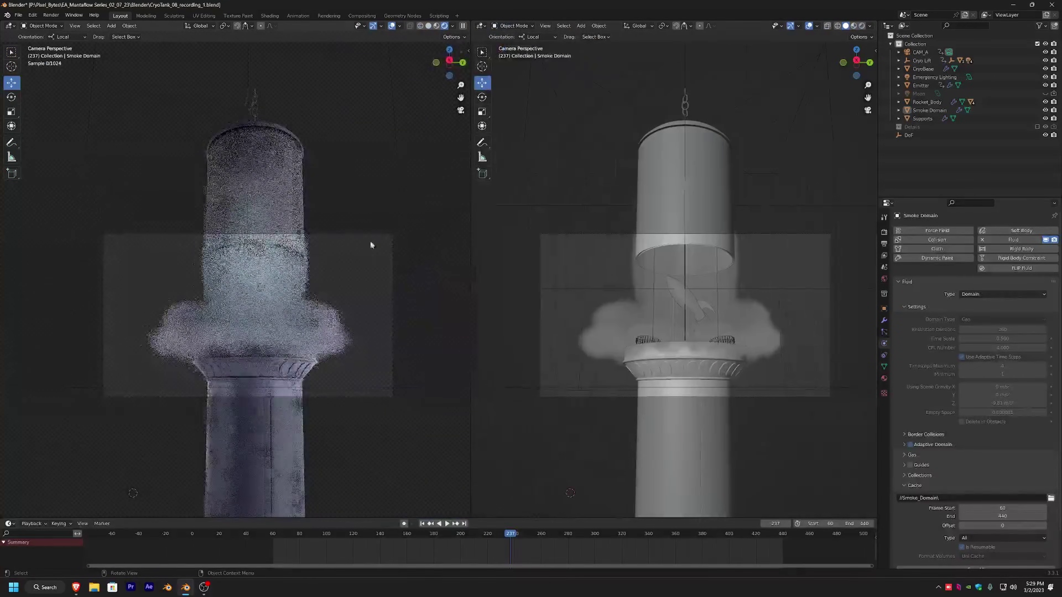
{"action": "key", "text": "ctrl+b"}
{"action": "left_click_drag", "start_coordinate": [104, 234], "coordinate": [263, 393]}
Show the Smoke Domain's material nodes in a Shader Editor in place of the second viewport
{"action": "left_click", "coordinate": [930, 110]}
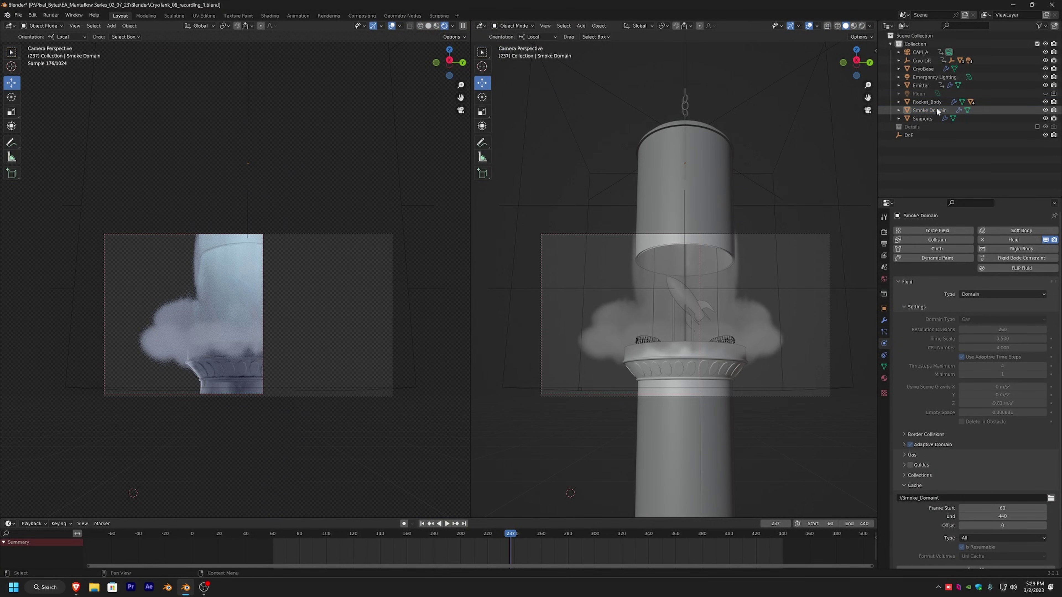
{"action": "left_click", "coordinate": [481, 25]}
{"action": "left_click", "coordinate": [508, 104]}
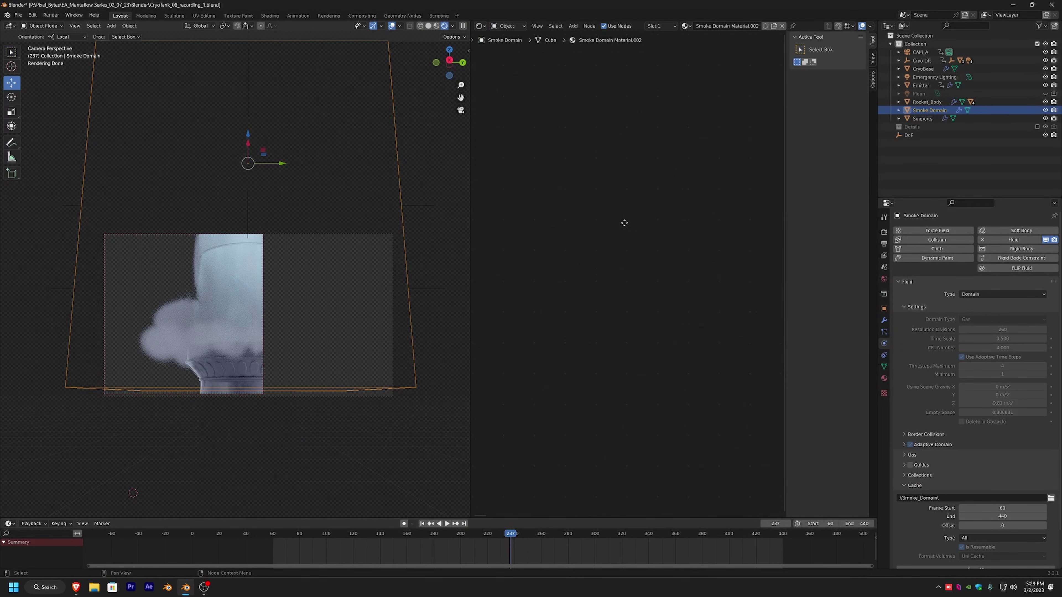
{"action": "key", "text": "Home"}
{"action": "scroll", "coordinate": [637, 192], "scroll_direction": "down", "scroll_amount": 2}
{"action": "middle_click_drag", "start_coordinate": [571, 196], "coordinate": [633, 176]}
{"action": "scroll", "coordinate": [627, 178], "scroll_direction": "down", "scroll_amount": 3}
Add an Attribute node named density before the Principled Volume and make room between the nodes
{"action": "key", "text": "shift+a"}
{"action": "left_click", "coordinate": [557, 190]}
{"action": "type", "text": "att"}
{"action": "key", "text": "Return"}
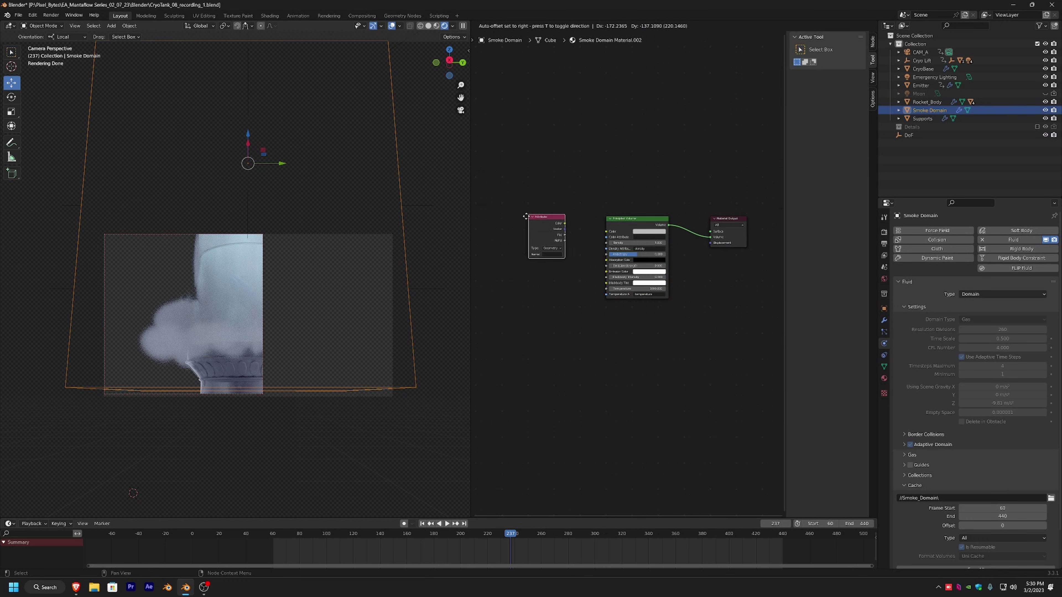
{"action": "left_click", "coordinate": [524, 225]}
{"action": "left_click", "coordinate": [546, 266]}
{"action": "type", "text": "dens"}
{"action": "middle_click_drag", "start_coordinate": [544, 239], "coordinate": [620, 208]}
{"action": "left_click_drag", "start_coordinate": [620, 208], "coordinate": [551, 217]}
Add a ColorRamp node after the Attribute node and feed the Attribute's Fac output into it
{"action": "key", "text": "shift+a"}
{"action": "left_click", "coordinate": [567, 198]}
{"action": "type", "text": "col"}
{"action": "key", "text": "Return"}
{"action": "left_click", "coordinate": [591, 202]}
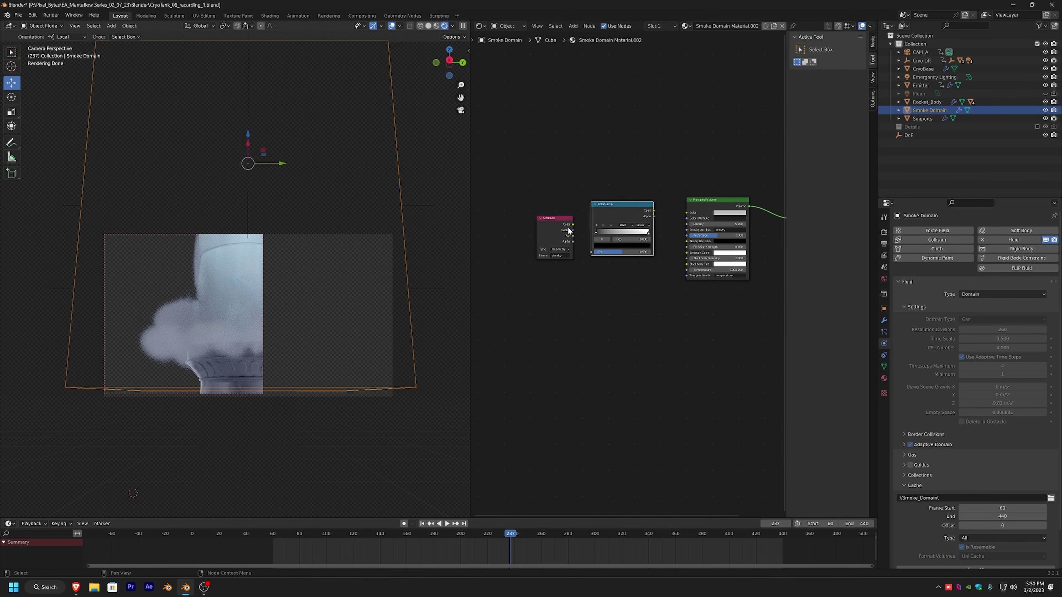
{"action": "left_click_drag", "start_coordinate": [572, 235], "coordinate": [591, 251]}
{"action": "left_click_drag", "start_coordinate": [566, 270], "coordinate": [538, 242]}
Add a Math node between the ColorRamp and the Principled Volume and set its operation to Multiply
{"action": "key", "text": "shift+a"}
{"action": "left_click", "coordinate": [591, 181]}
{"action": "type", "text": "math"}
{"action": "key", "text": "Return"}
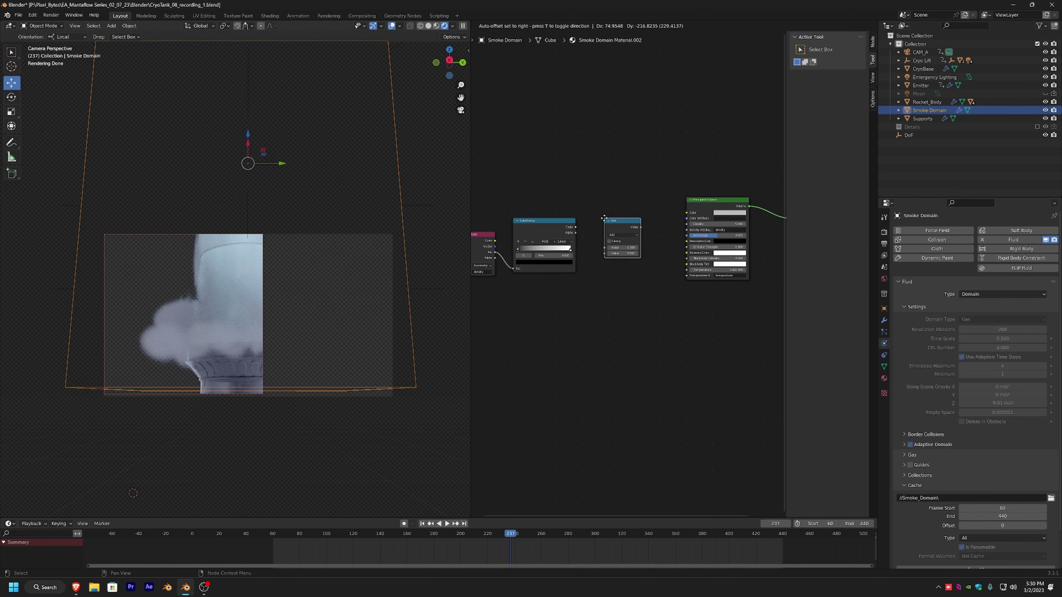
{"action": "left_click", "coordinate": [605, 200]}
{"action": "left_click", "coordinate": [624, 216]}
{"action": "left_click", "coordinate": [623, 242]}
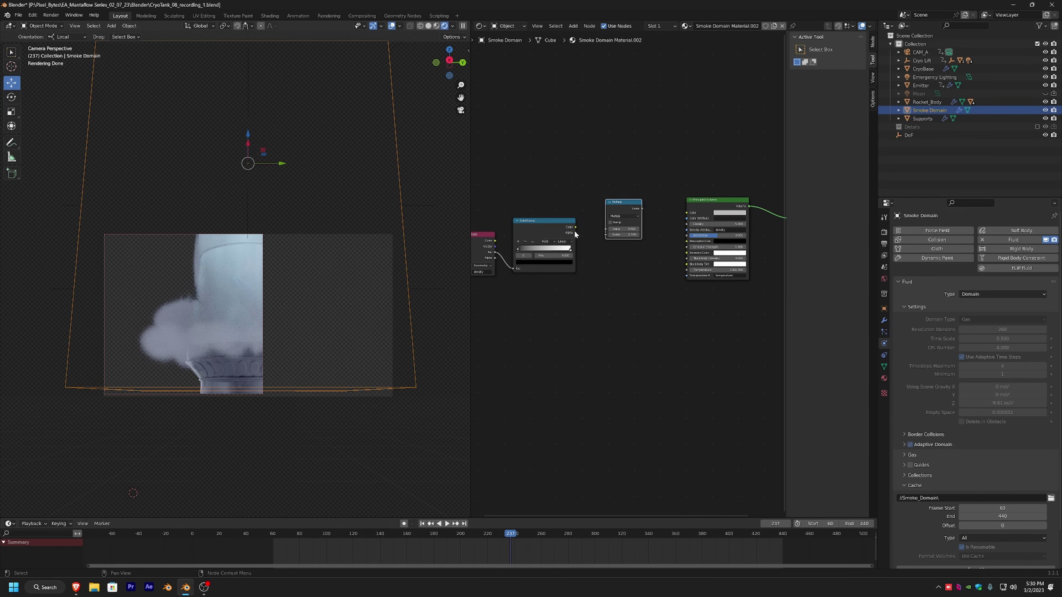
Connect the ColorRamp's color through the Multiply node to the Principled Volume's density, with a multiplier of 10
{"action": "left_click_drag", "start_coordinate": [575, 227], "coordinate": [686, 224]}
{"action": "double_click", "coordinate": [623, 235]}
{"action": "type", "text": "10"}
{"action": "key", "text": "Return"}
Tighten the ColorRamp's contrast by shifting its black stop slightly toward the white stop
{"action": "mouse_move", "coordinate": [518, 248]}
{"action": "left_mouse_down"}
{"action": "mouse_move", "coordinate": [560, 248]}
{"action": "mouse_move", "coordinate": [510, 247]}
{"action": "mouse_move", "coordinate": [542, 249]}
{"action": "mouse_move", "coordinate": [531, 249]}
{"action": "left_mouse_up"}
{"action": "key", "text": "ctrl+z"}
{"action": "left_click_drag", "start_coordinate": [533, 248], "coordinate": [530, 218]}
{"action": "left_click", "coordinate": [548, 213]}
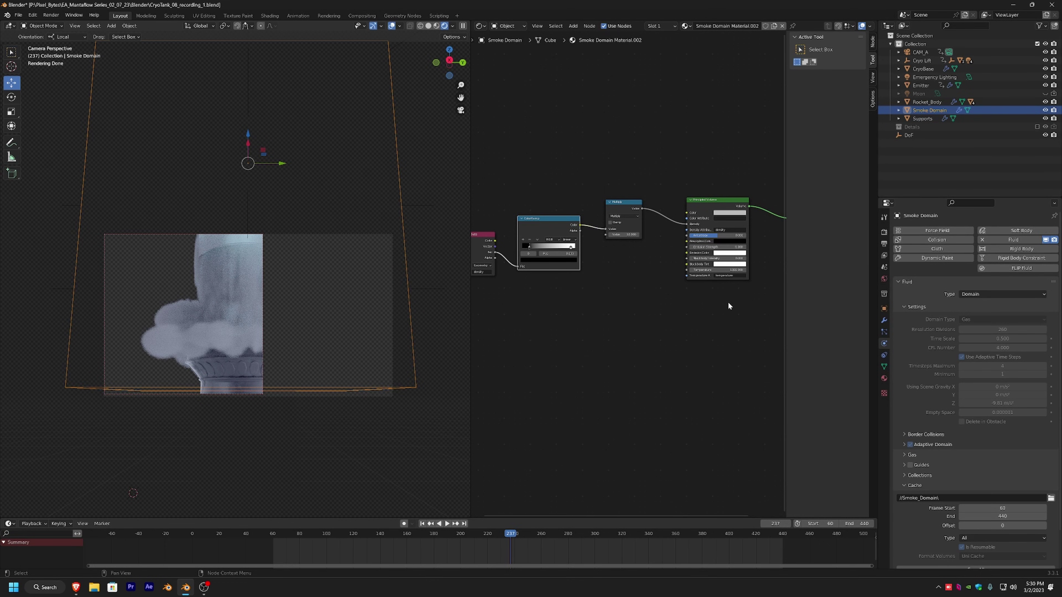
Tint the Principled Volume's color light blue and raise the Multiply node's value
{"action": "left_click", "coordinate": [727, 212]}
{"action": "left_click", "coordinate": [737, 154]}
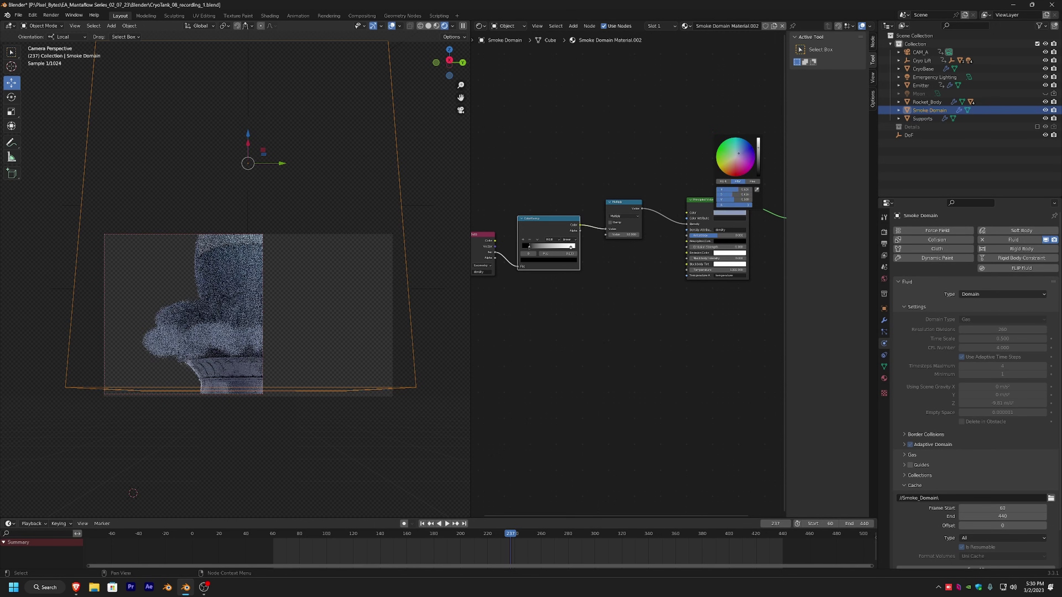
{"action": "left_click_drag", "start_coordinate": [623, 234], "coordinate": [642, 235]}
Set the viewport step rate for volumes to 1 in the Cycles render settings
{"action": "left_click", "coordinate": [884, 231]}
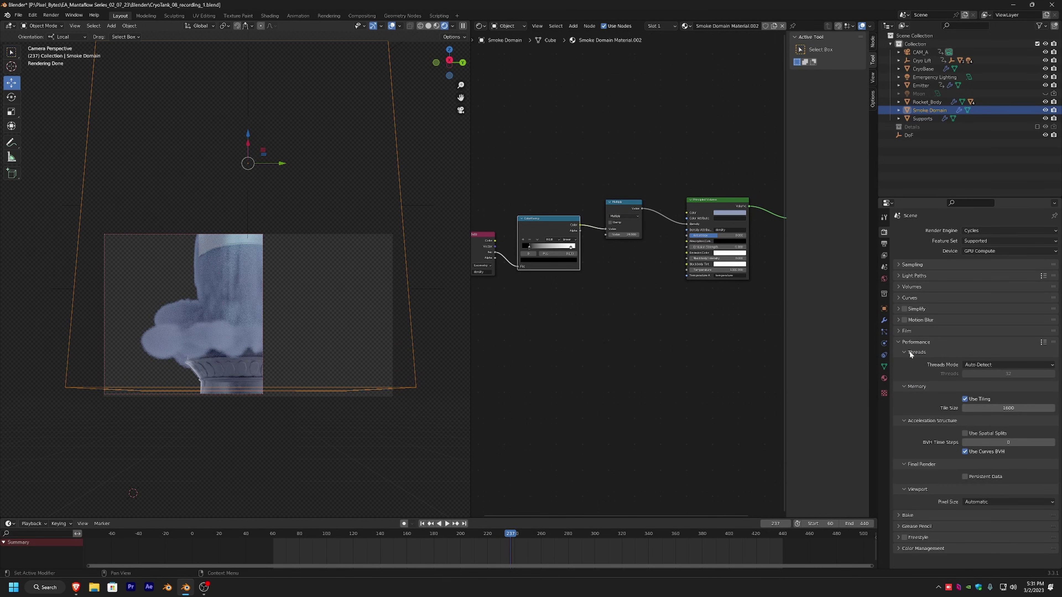
{"action": "left_click", "coordinate": [898, 342]}
{"action": "left_click", "coordinate": [900, 286]}
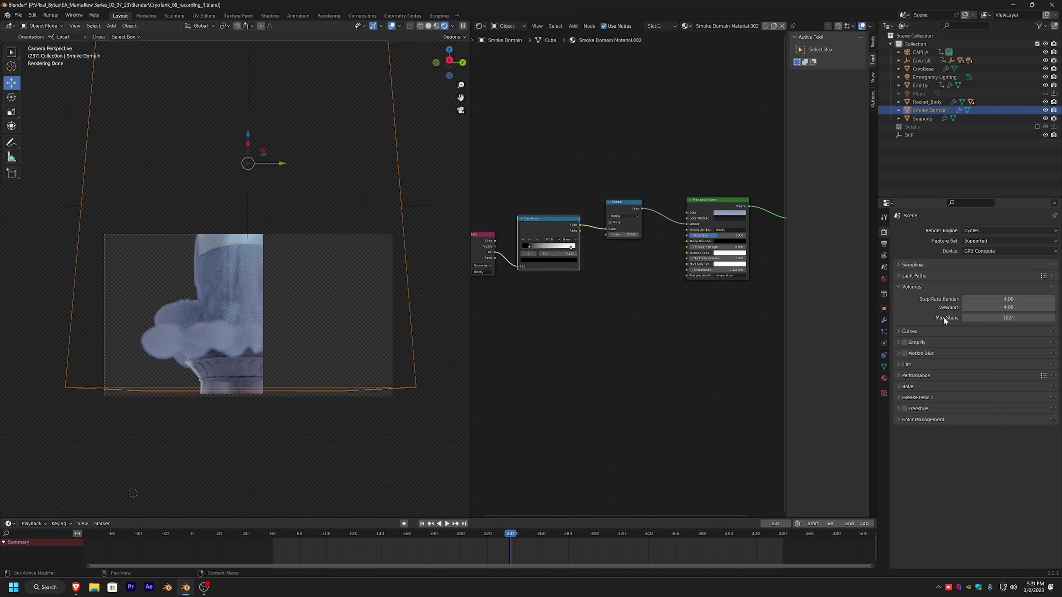
{"action": "left_click", "coordinate": [1012, 307]}
{"action": "type", "text": "1"}
{"action": "key", "text": "Return"}
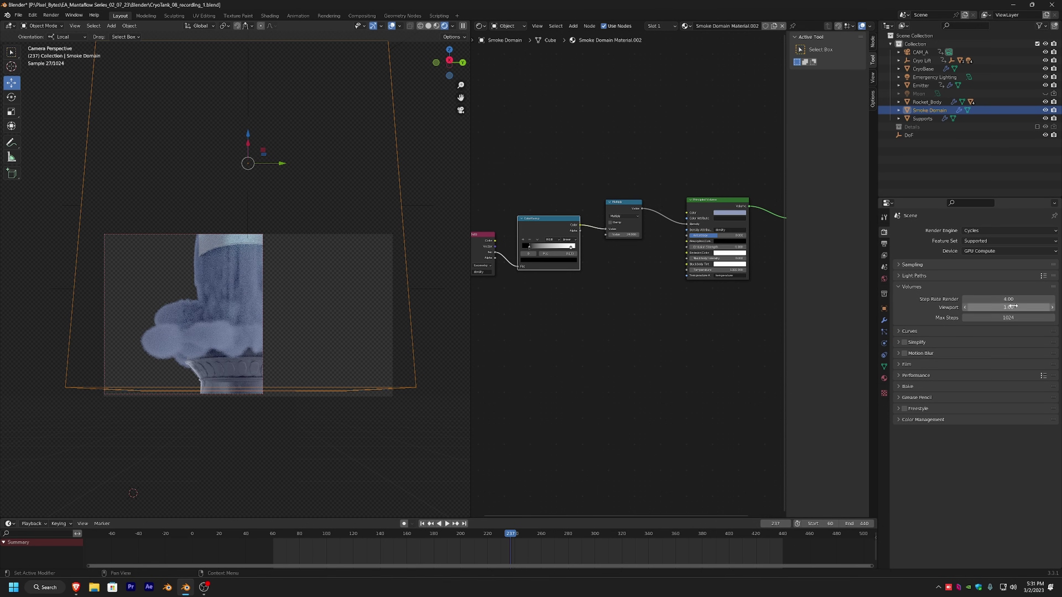
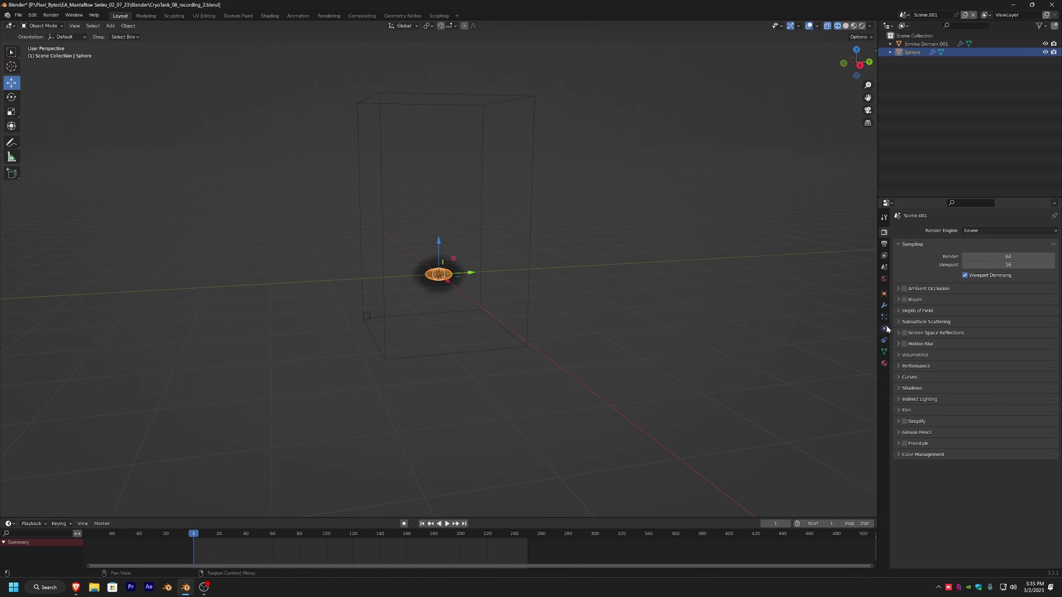
Set the sphere's flow type to Fire + Smoke with a density of 2 and fuel of 3
{"action": "left_click", "coordinate": [884, 328]}
{"action": "left_click", "coordinate": [992, 319]}
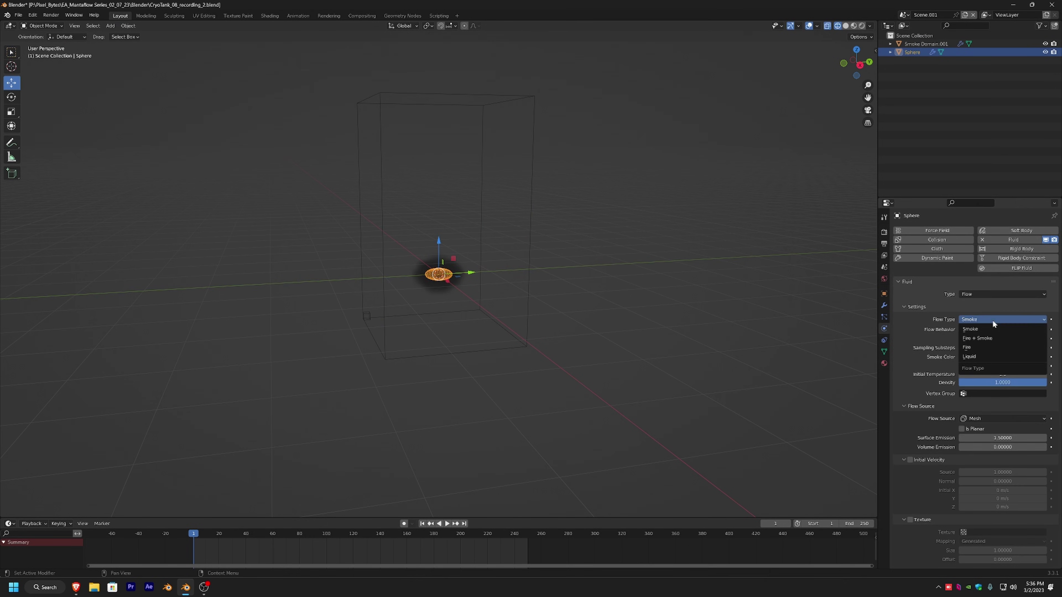
{"action": "left_click", "coordinate": [990, 337]}
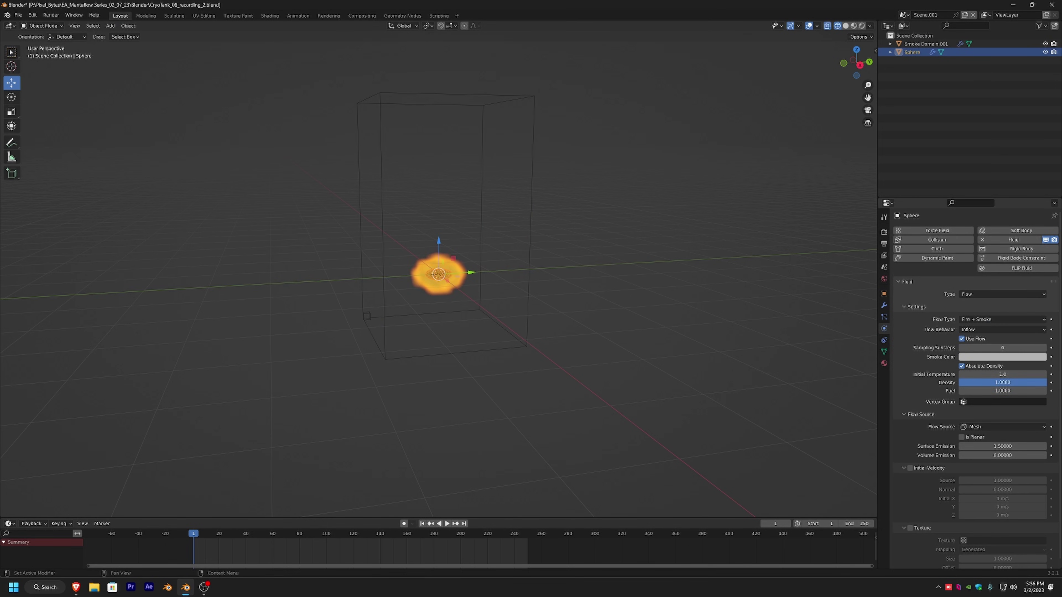
{"action": "left_click", "coordinate": [994, 383]}
{"action": "type", "text": "2"}
{"action": "key", "text": "Return"}
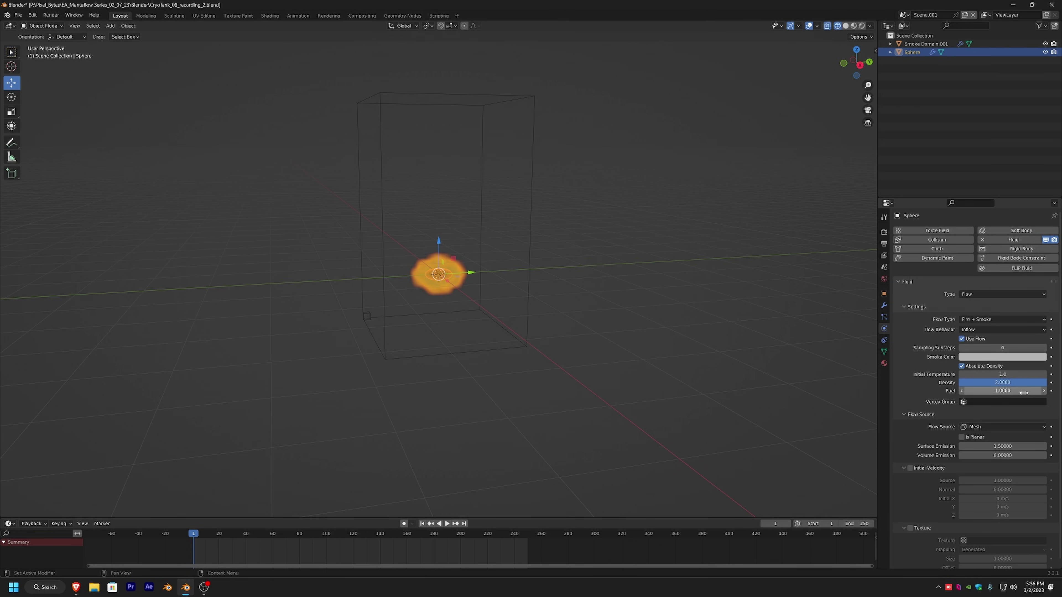
{"action": "left_click", "coordinate": [988, 390]}
{"action": "key", "text": "Return"}
Set the sphere's volume emission to 1 and enable initial velocity with Z at -2 m/s
{"action": "scroll", "coordinate": [905, 393], "scroll_direction": "down", "scroll_amount": 1}
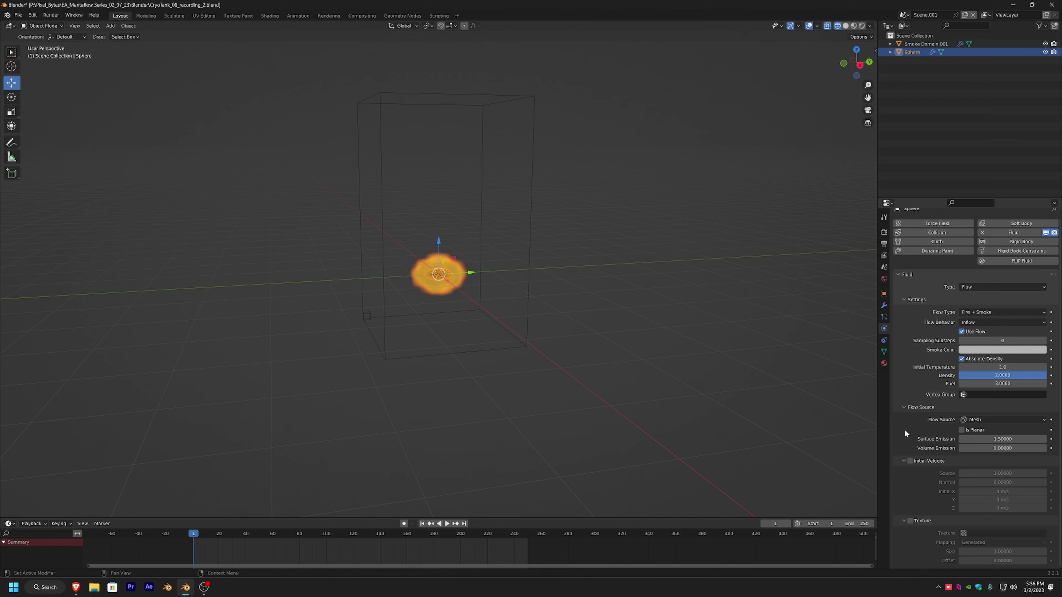
{"action": "left_click", "coordinate": [1024, 448]}
{"action": "type", "text": "1"}
{"action": "key", "text": "Return"}
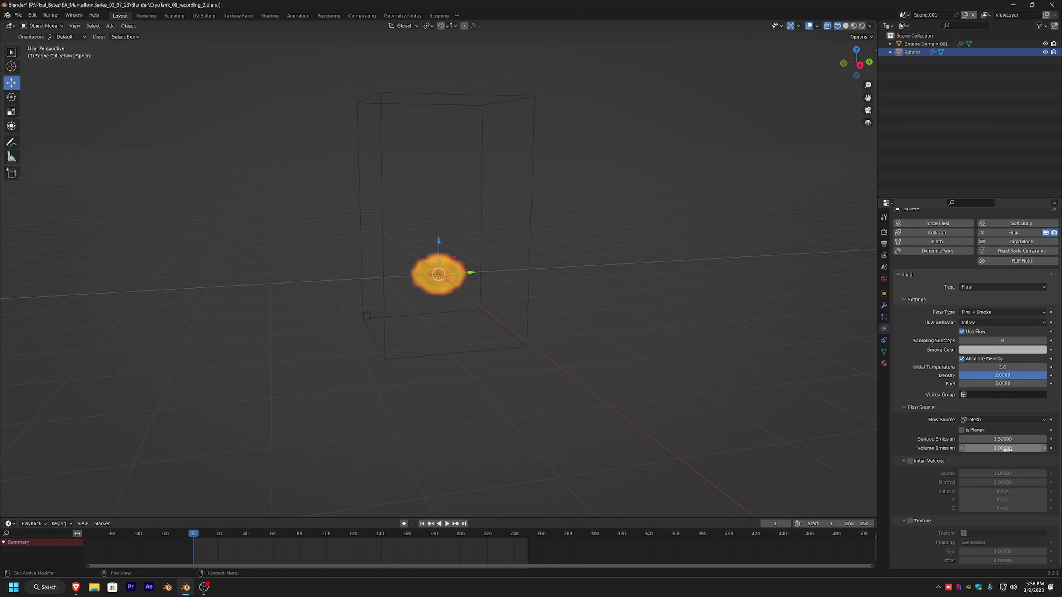
{"action": "left_click", "coordinate": [910, 461]}
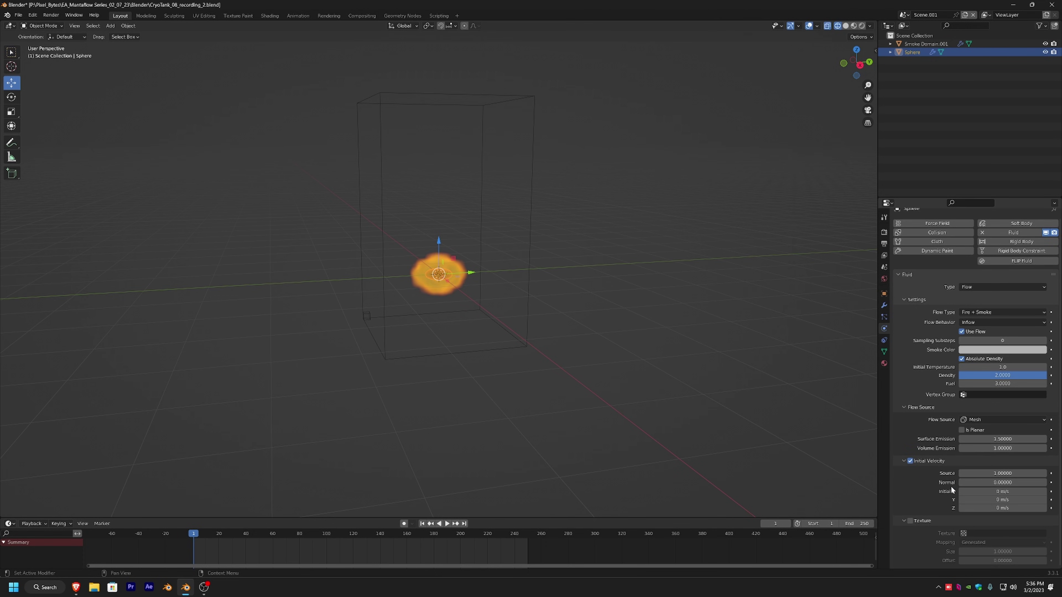
{"action": "left_click", "coordinate": [1002, 507]}
{"action": "type", "text": "-2"}
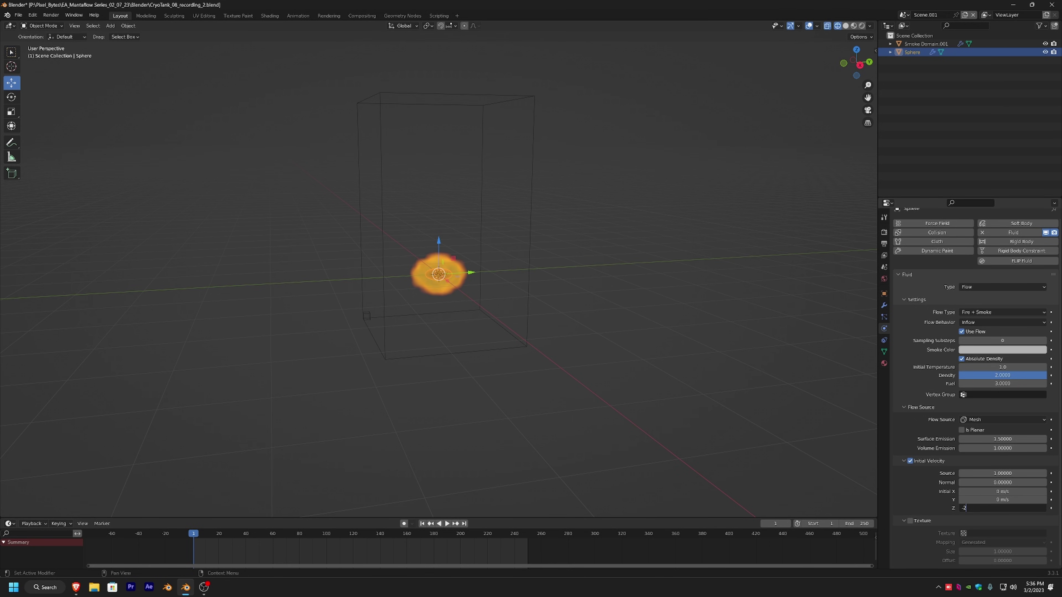
{"action": "key", "text": "Return"}
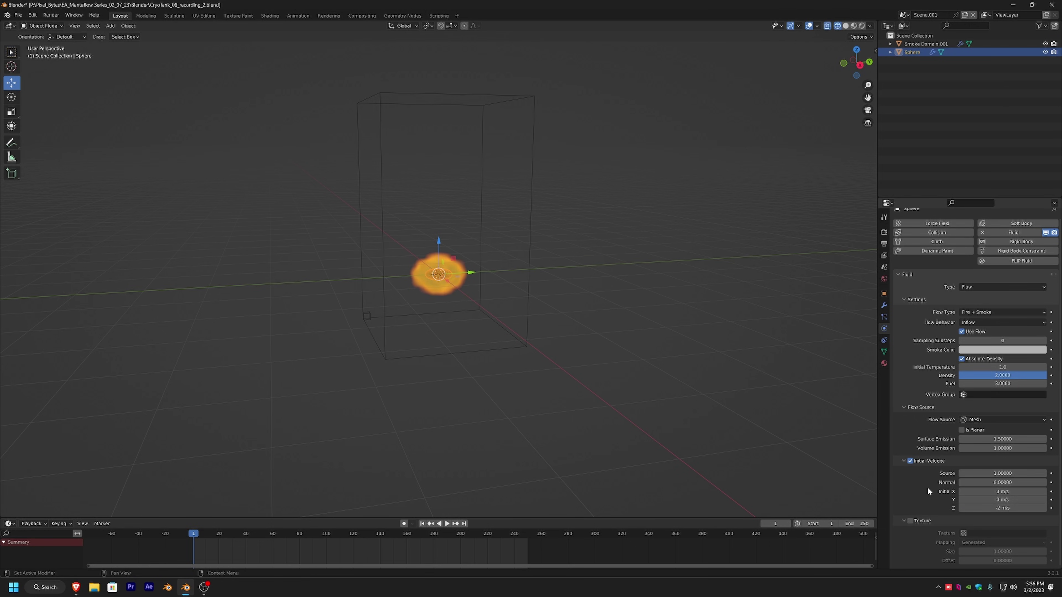
Move the smoke domain's mesh straight down along Z in Edit Mode so the sphere sits near its top
{"action": "left_click", "coordinate": [531, 169]}
{"action": "scroll", "coordinate": [556, 254], "scroll_direction": "down", "scroll_amount": 2}
{"action": "middle_click_drag", "start_coordinate": [556, 254], "coordinate": [539, 256]}
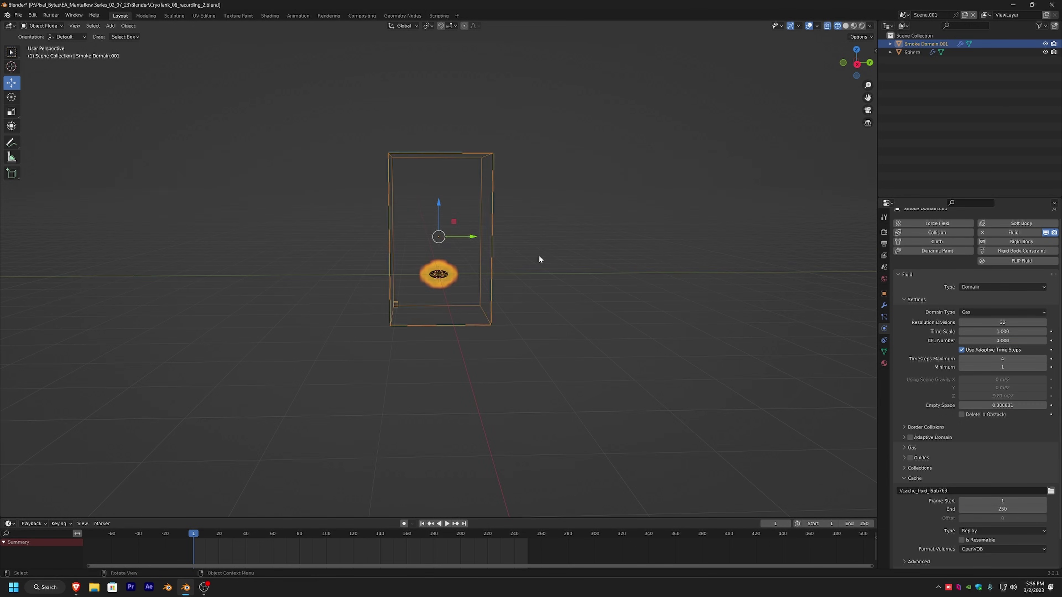
{"action": "key", "text": "Tab"}
{"action": "key", "text": "g"}
{"action": "key", "text": "z"}
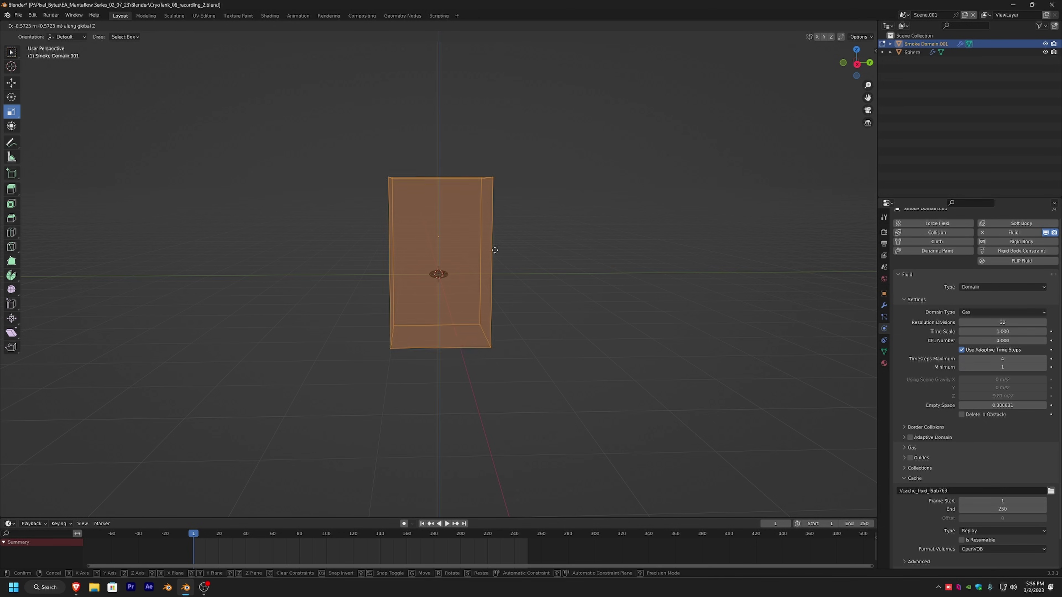
{"action": "left_click", "coordinate": [513, 321]}
{"action": "key", "text": "Tab"}
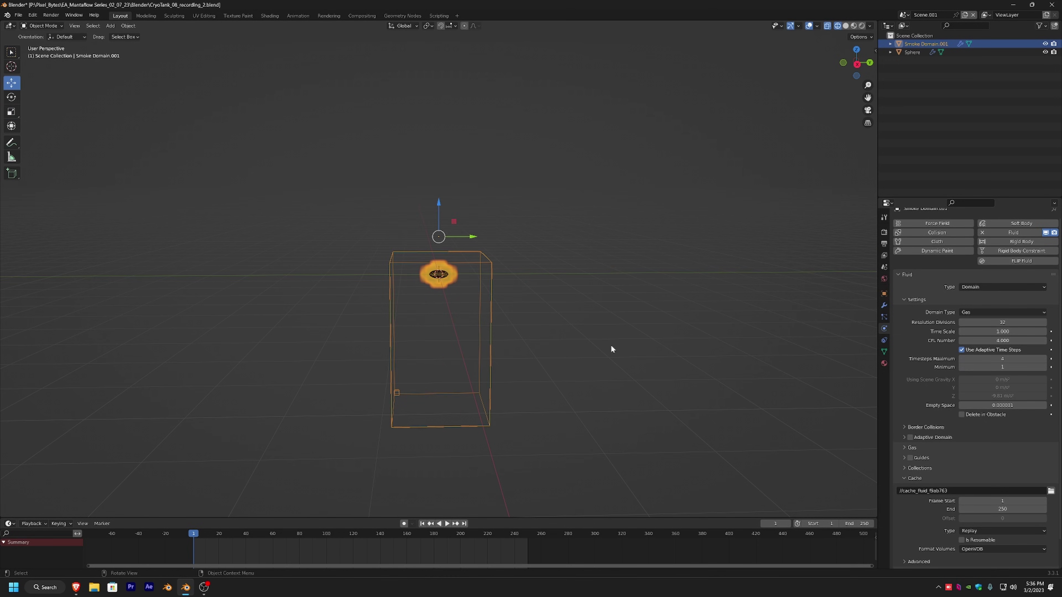
Enable Adaptive Domain on the smoke domain and set its resolution divisions to 120 and time scale to 2
{"action": "left_click", "coordinate": [910, 437]}
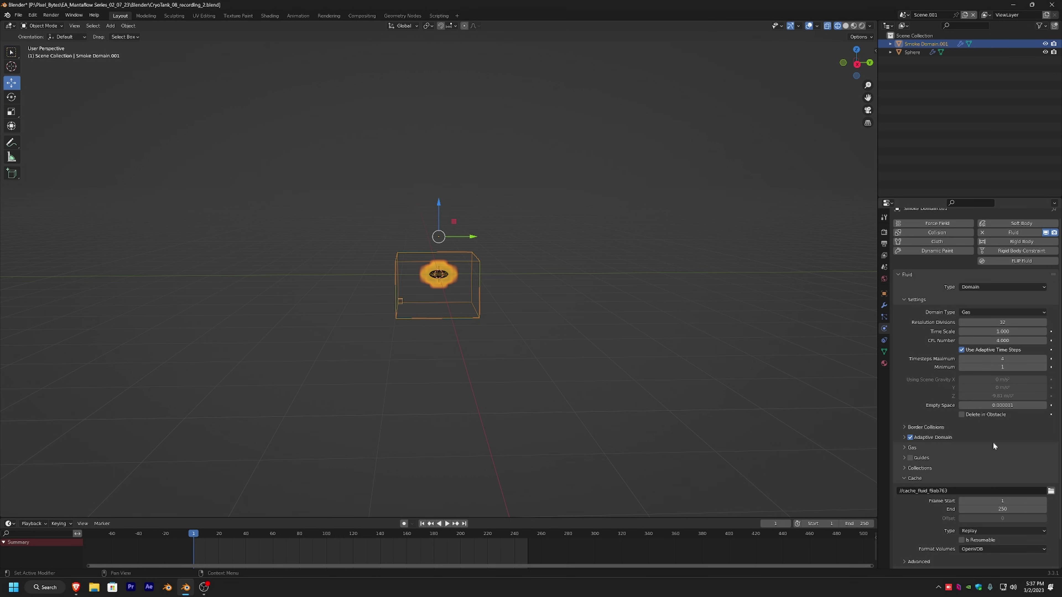
{"action": "left_click", "coordinate": [1002, 322]}
{"action": "key", "text": "Return"}
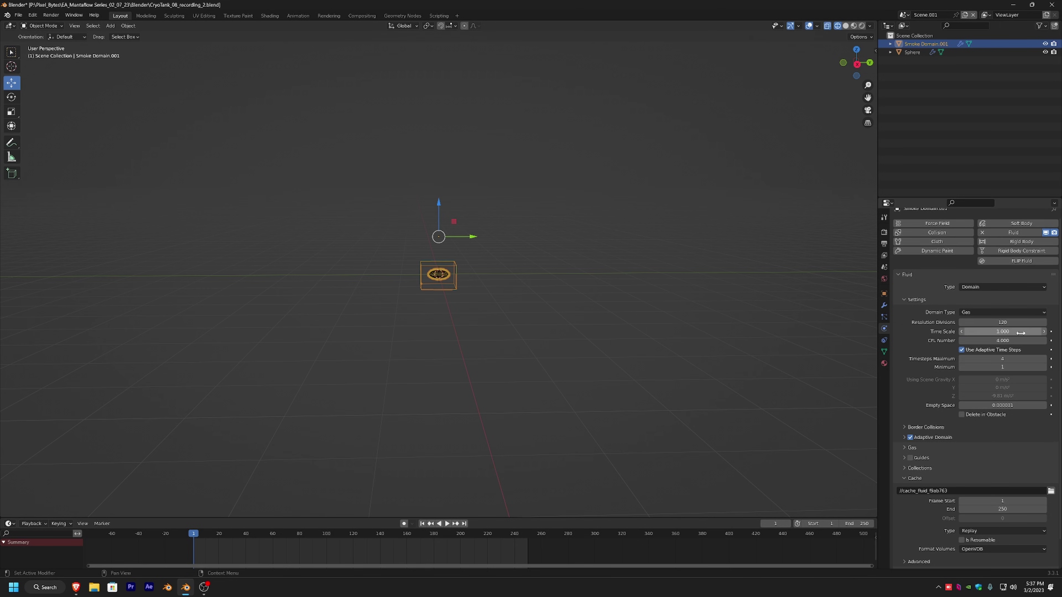
{"action": "left_click", "coordinate": [1002, 331]}
{"action": "type", "text": "2"}
{"action": "key", "text": "Return"}
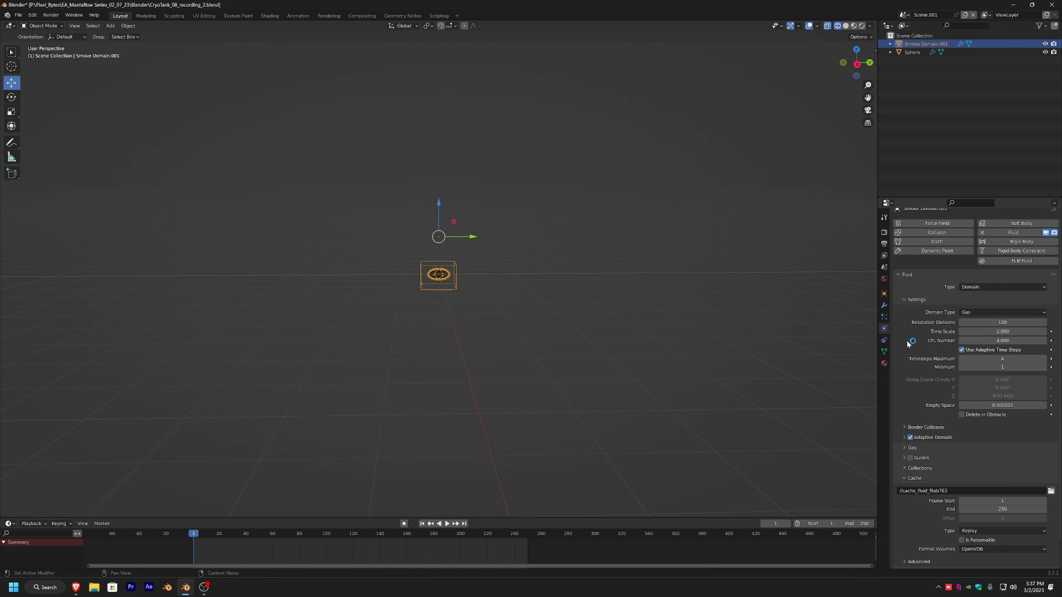
Enable Dissolve with a time of 6 and Noise with an upres factor of 1 for the domain's gas
{"action": "scroll", "coordinate": [903, 460], "scroll_direction": "down", "scroll_amount": 5}
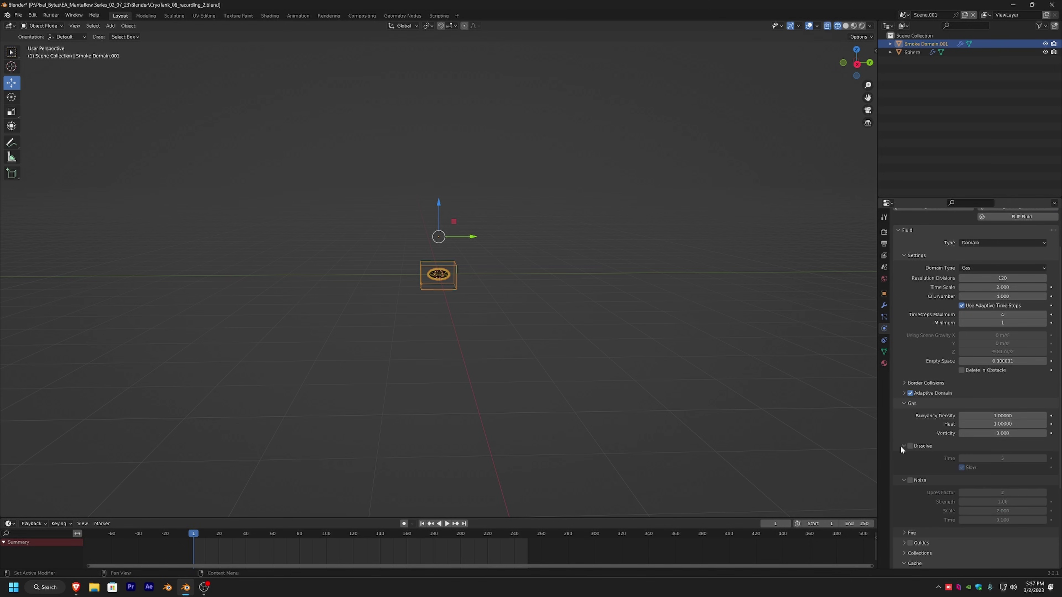
{"action": "left_click", "coordinate": [911, 348]}
{"action": "left_click", "coordinate": [1002, 403]}
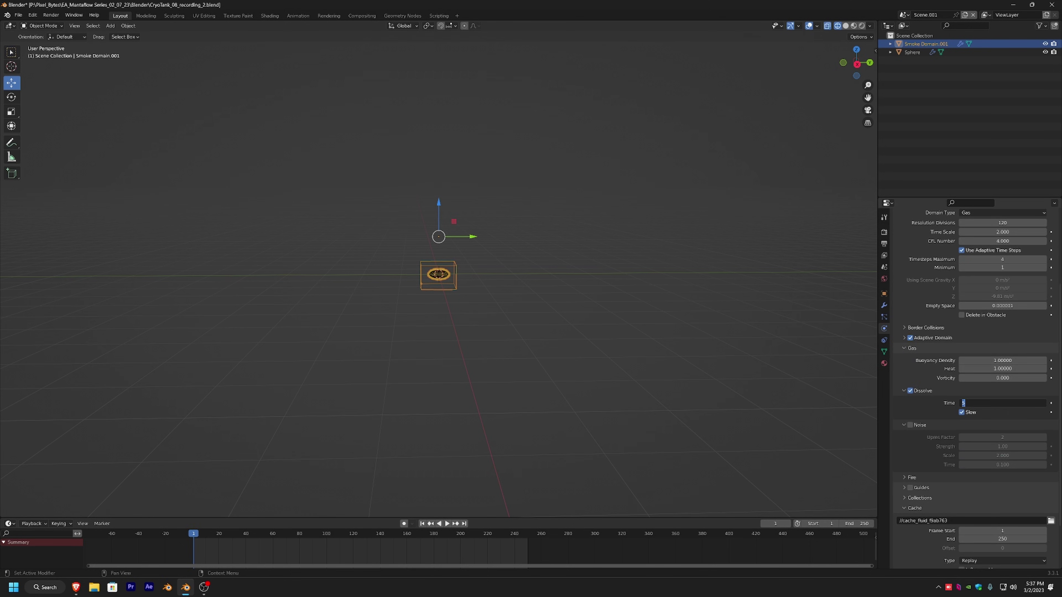
{"action": "type", "text": "6"}
{"action": "key", "text": "Return"}
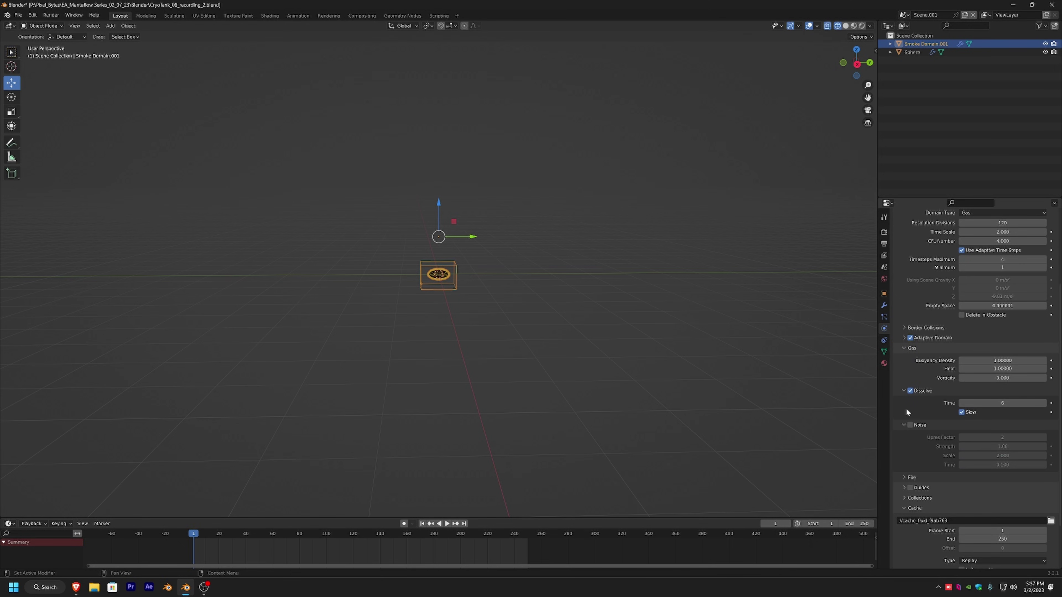
{"action": "left_click", "coordinate": [910, 425]}
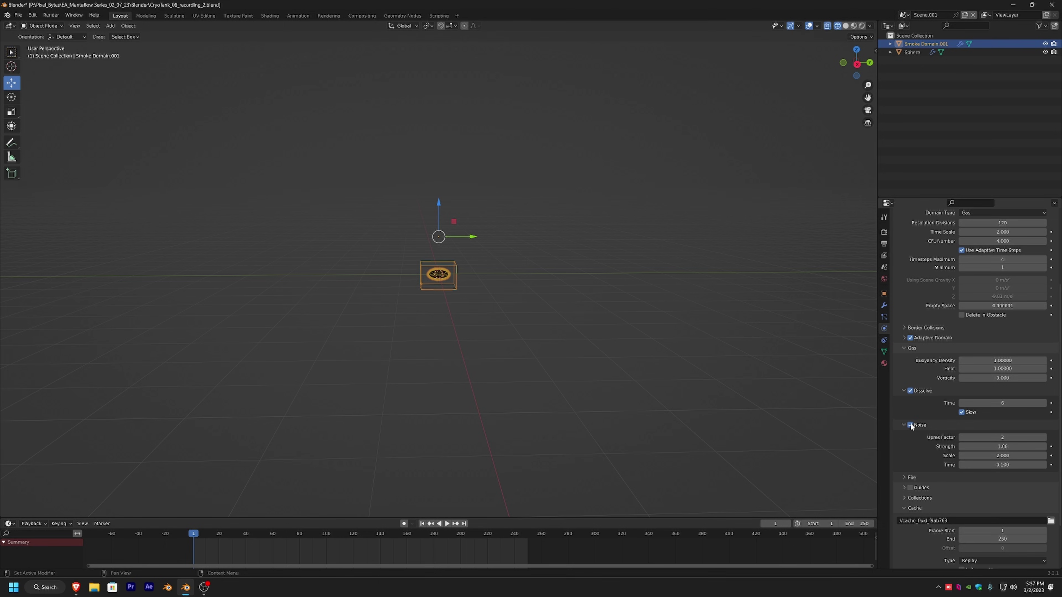
{"action": "left_click", "coordinate": [1002, 438]}
{"action": "key", "text": "Return"}
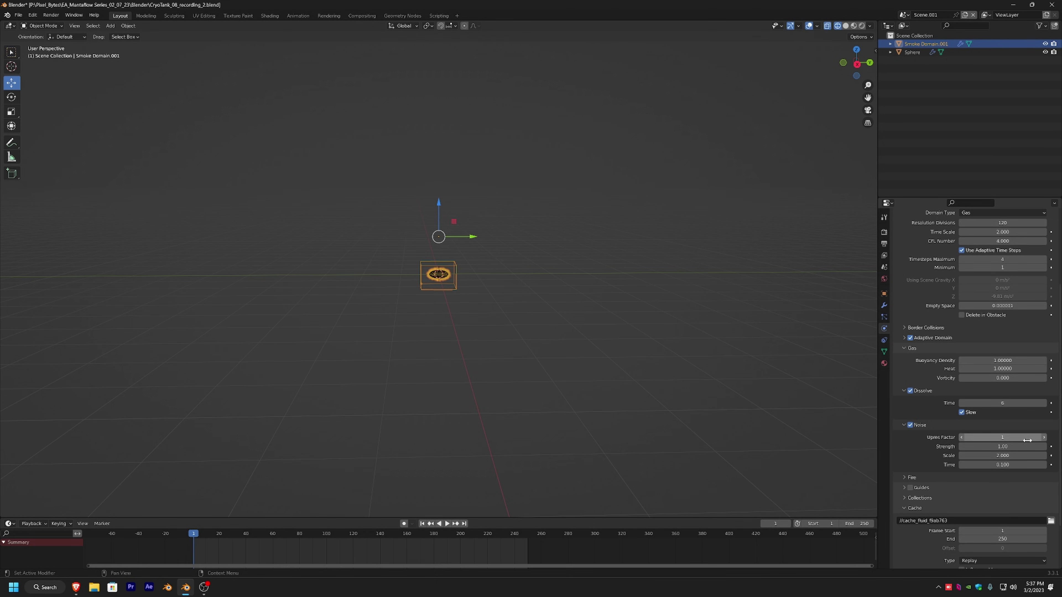
Set the domain's fire reaction speed to 0.25
{"action": "left_click", "coordinate": [903, 477]}
{"action": "scroll", "coordinate": [898, 451], "scroll_direction": "down", "scroll_amount": 5}
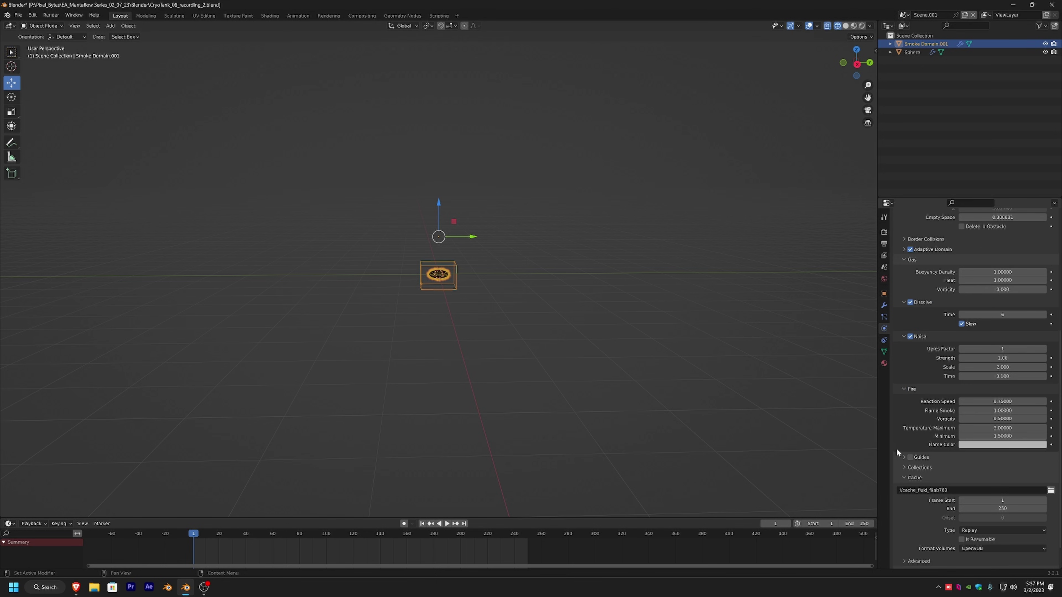
{"action": "left_click", "coordinate": [1002, 401]}
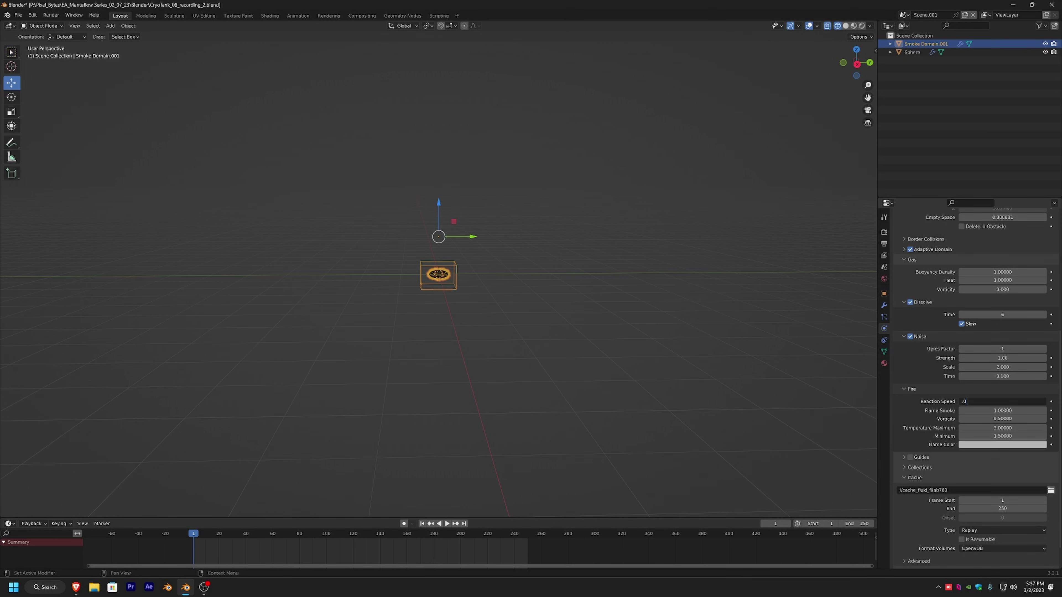
{"action": "type", "text": ".25"}
{"action": "key", "text": "Return"}
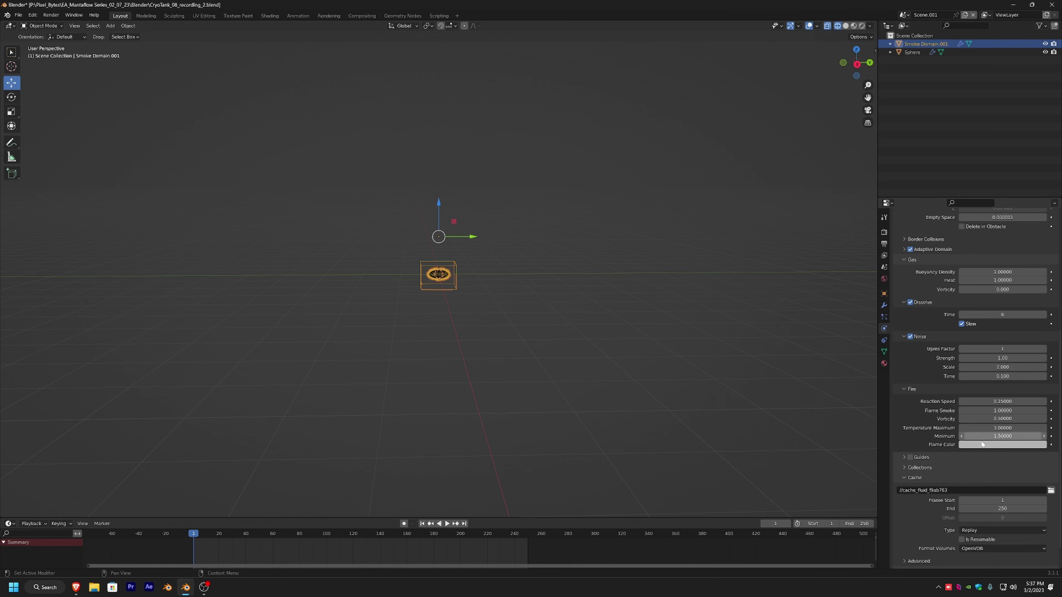
Set the domain cache to frames 340 to 440 and its folder to //Rocket Domain
{"action": "left_click", "coordinate": [1003, 501]}
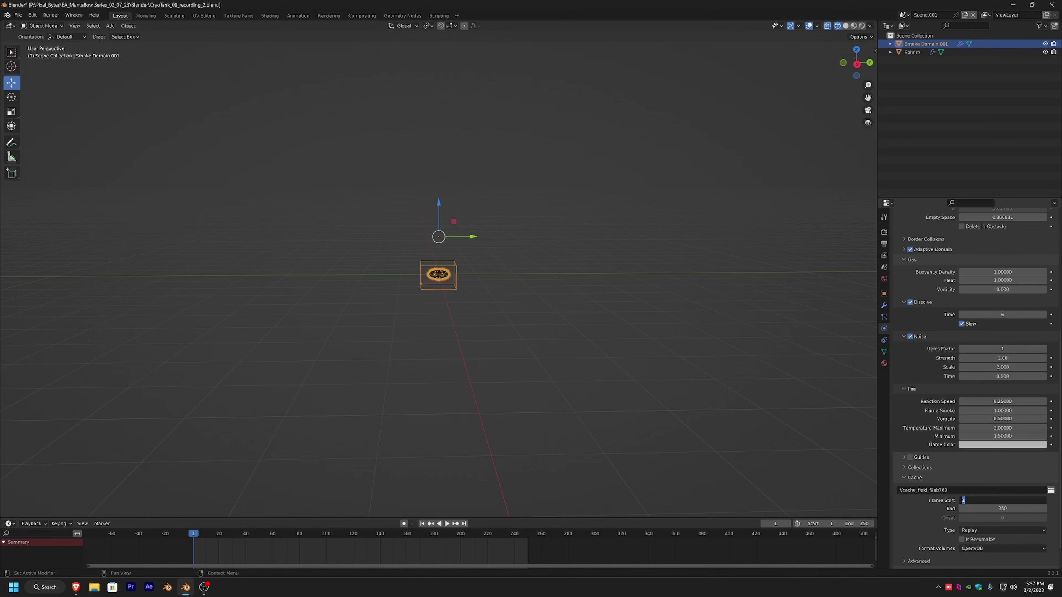
{"action": "type", "text": "340"}
{"action": "key", "text": "Tab"}
{"action": "type", "text": "440"}
{"action": "key", "text": "Return"}
{"action": "left_click", "coordinate": [990, 499]}
{"action": "key", "text": "Return"}
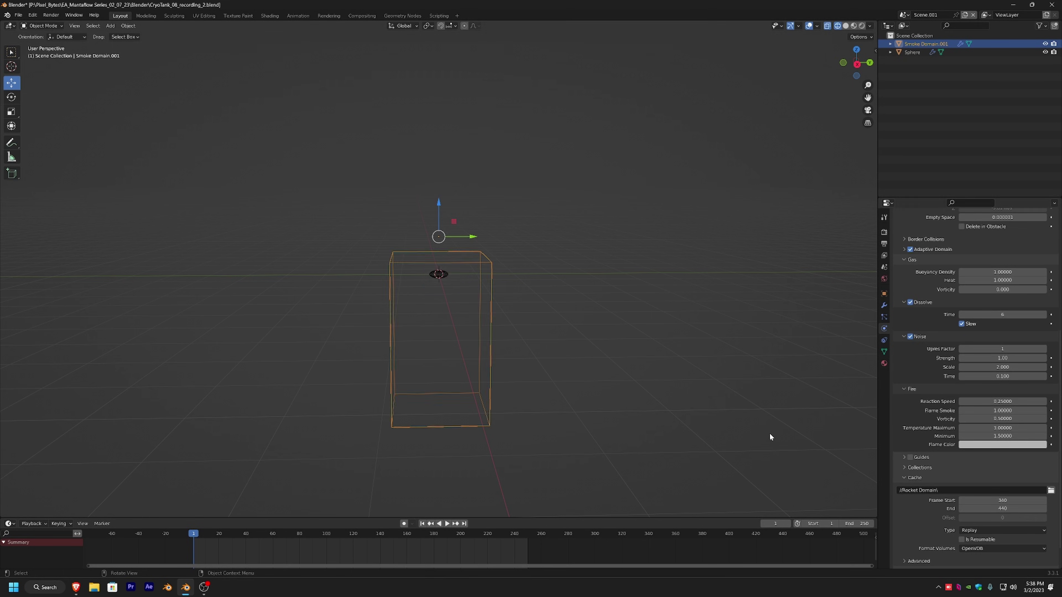
Play the animation briefly and return to the first frame
{"action": "left_click", "coordinate": [447, 523]}
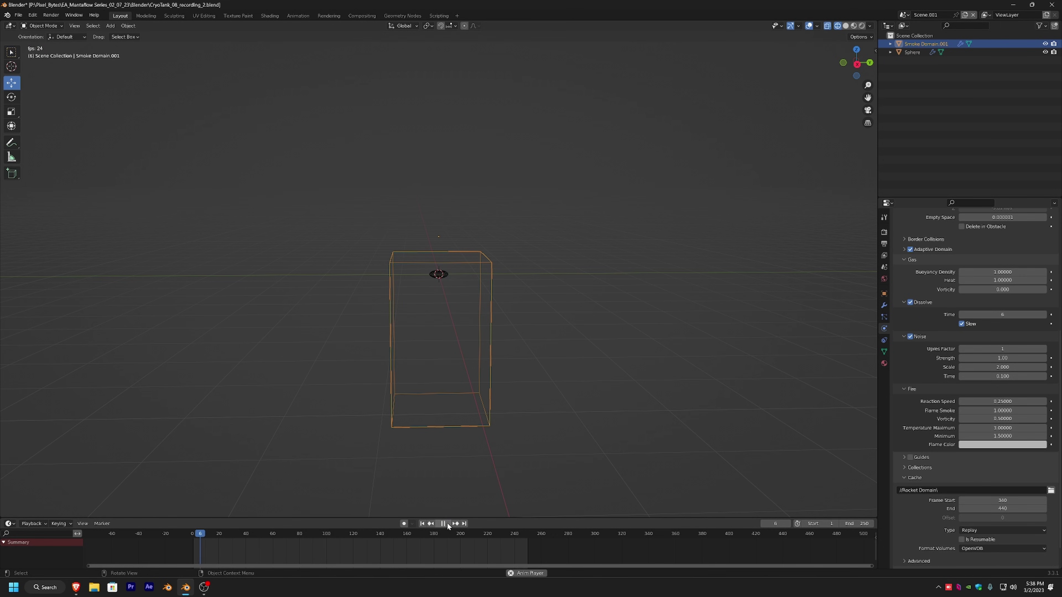
{"action": "left_click", "coordinate": [447, 523]}
{"action": "left_click", "coordinate": [421, 524]}
Switch the domain's cache type to All and make the bake resumable
{"action": "left_click", "coordinate": [1002, 530]}
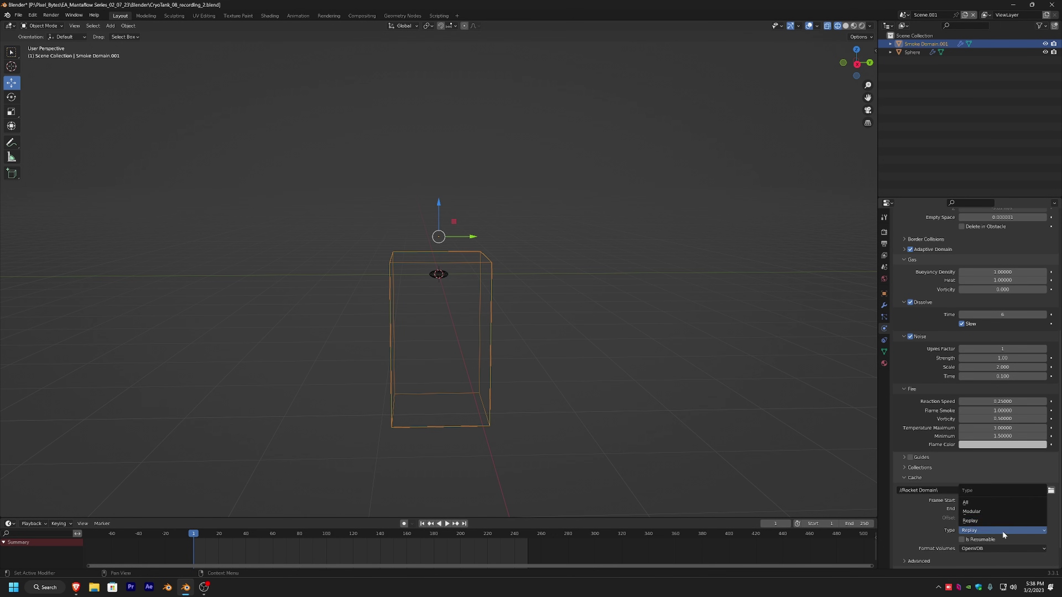
{"action": "left_click", "coordinate": [976, 502]}
{"action": "left_click", "coordinate": [965, 540]}
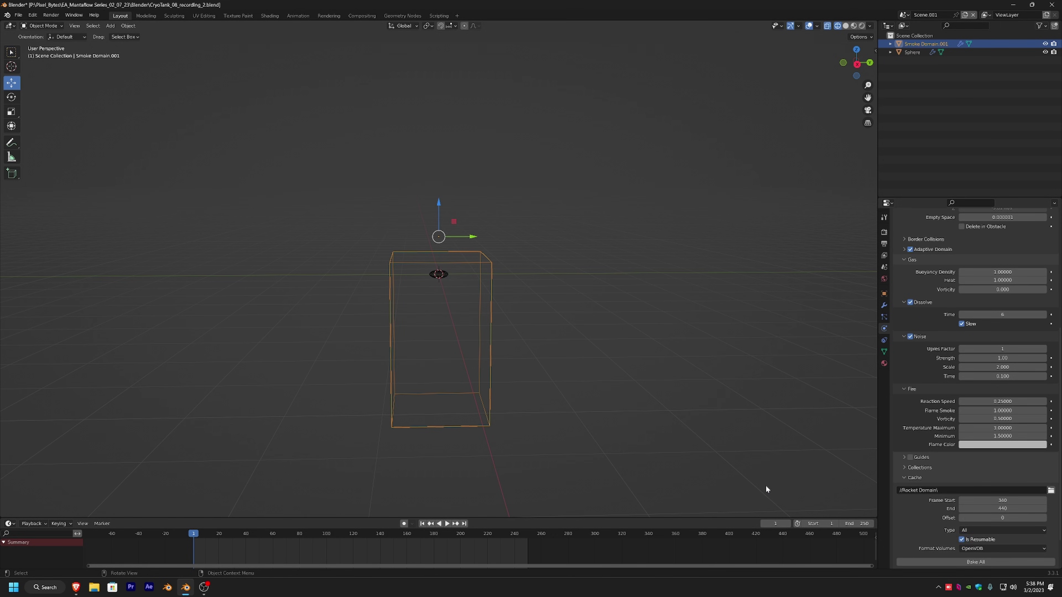
Set the scene's frame range to 340 to 440 and jump to its first frame
{"action": "left_click", "coordinate": [856, 524]}
{"action": "type", "text": "440"}
{"action": "key", "text": "Return"}
{"action": "left_click", "coordinate": [820, 524]}
{"action": "type", "text": "34"}
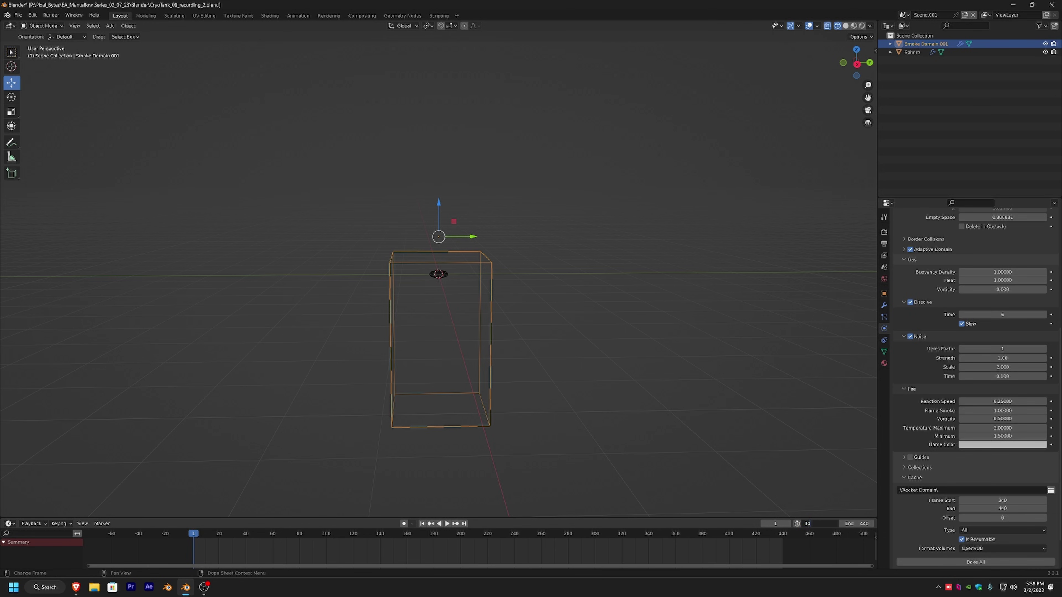
{"action": "type", "text": "0"}
{"action": "key", "text": "Return"}
{"action": "left_click", "coordinate": [422, 523]}
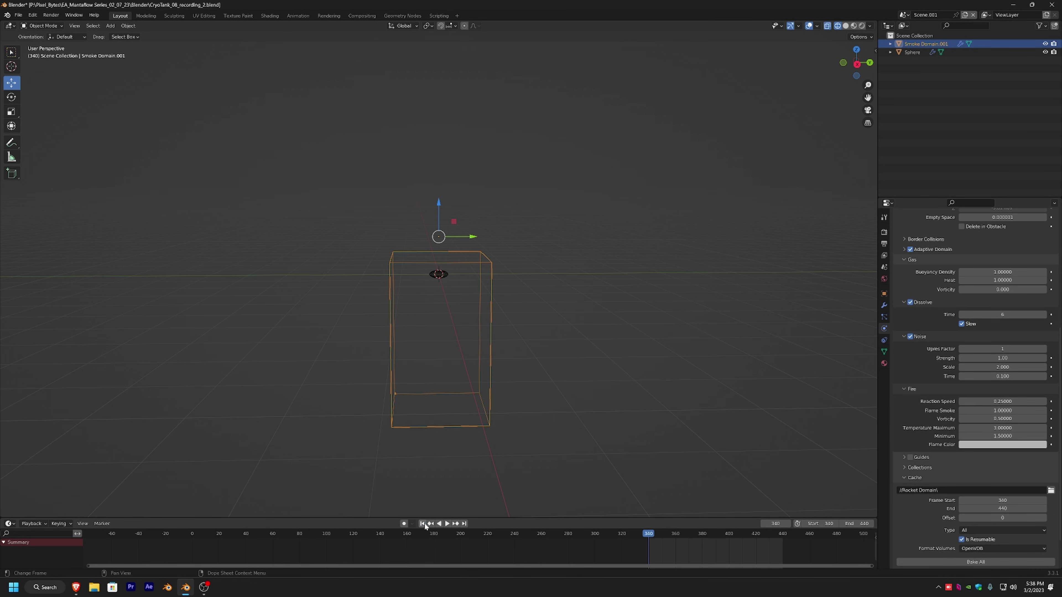
Test-bake the first few frames of the fire simulation and play back the cached result
{"action": "left_click", "coordinate": [962, 562]}
{"action": "key", "text": "Escape"}
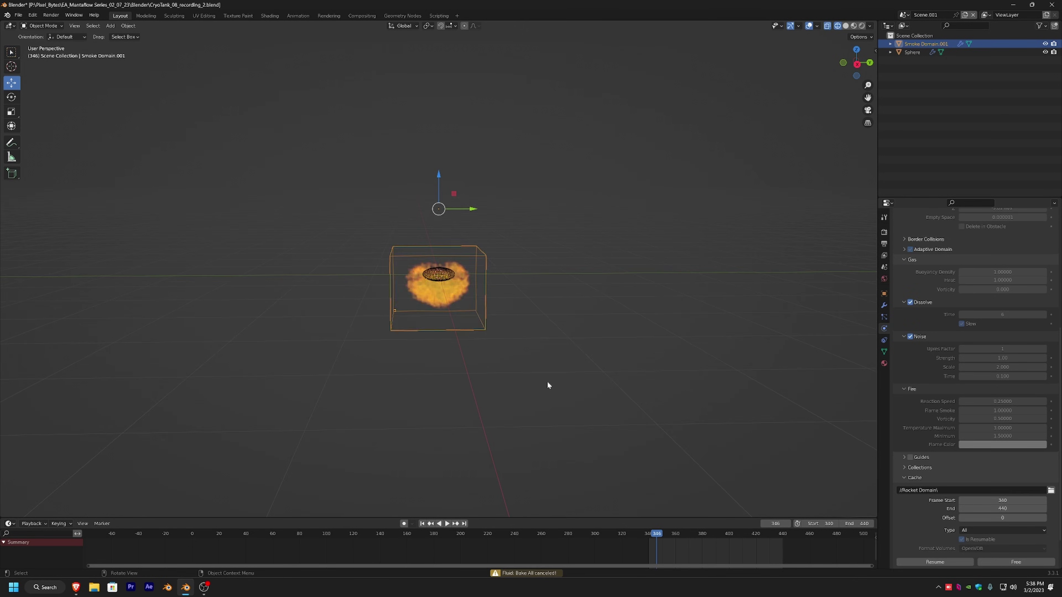
{"action": "left_click_drag", "start_coordinate": [656, 535], "coordinate": [536, 534]}
{"action": "key", "text": "space"}
{"action": "left_click", "coordinate": [651, 534]}
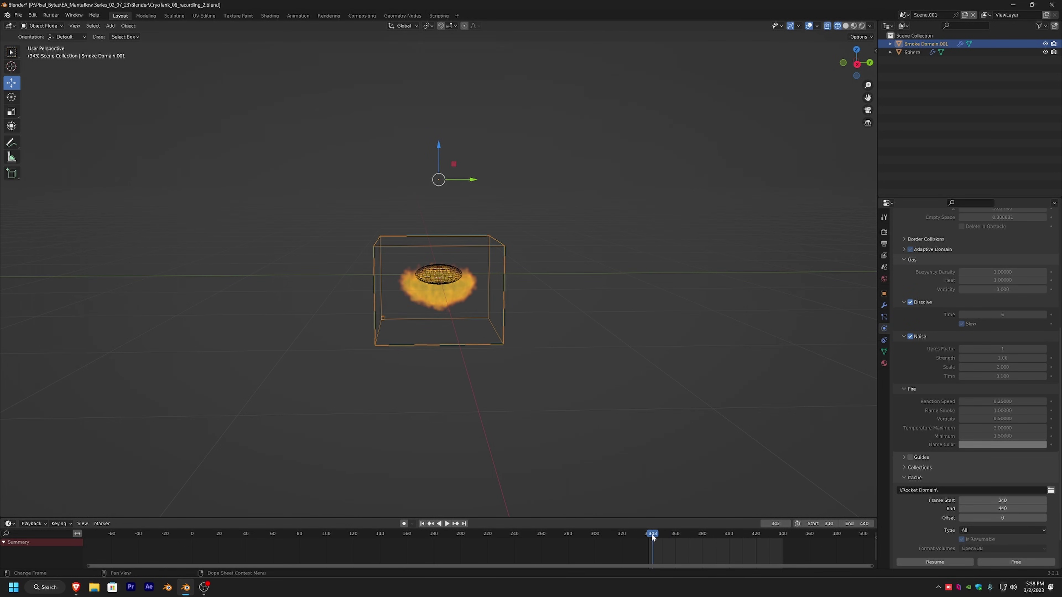
Add a Wind force field at the sphere in the middle of the scene
{"action": "key", "text": "alt+a"}
{"action": "key", "text": "shift+a"}
{"action": "mouse_move", "coordinate": [518, 280]}
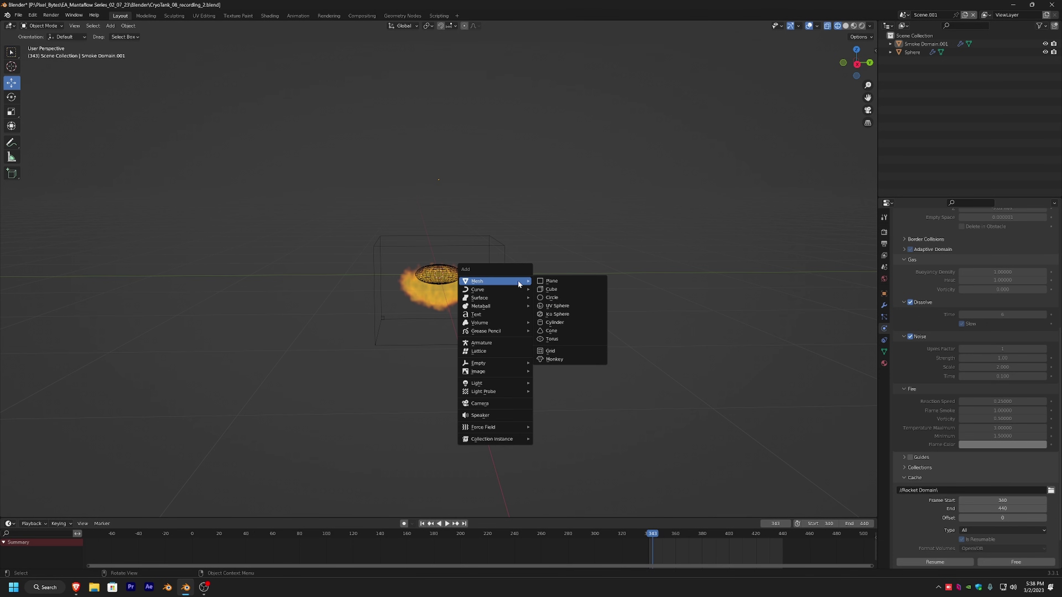
{"action": "mouse_move", "coordinate": [512, 429]}
{"action": "left_click", "coordinate": [552, 436]}
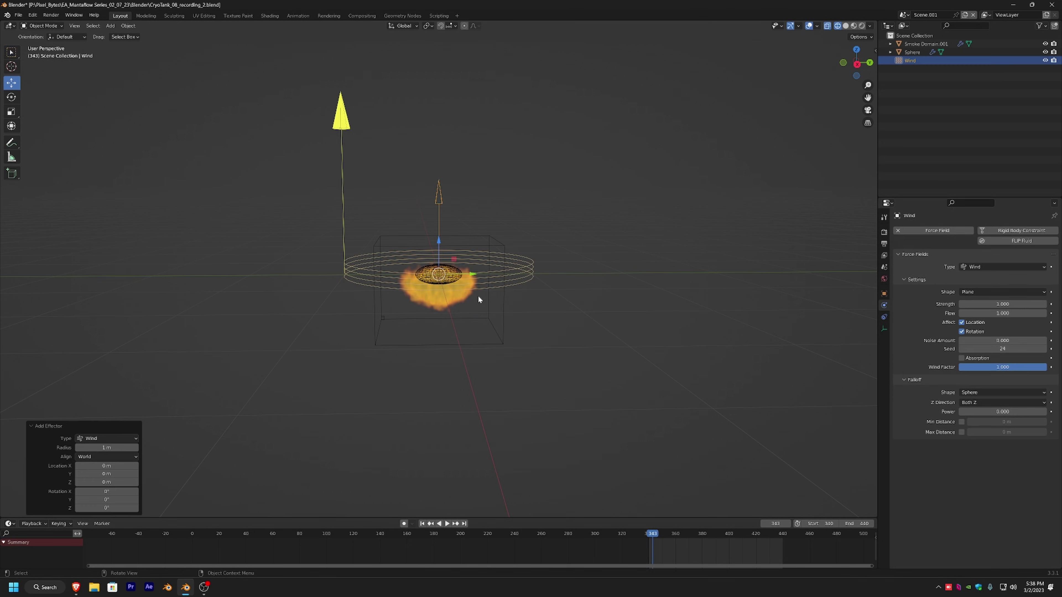
Rotate the wind force field 180° about the X axis so it blows downward
{"action": "key", "text": "r"}
{"action": "key", "text": "x"}
{"action": "key", "text": "1"}
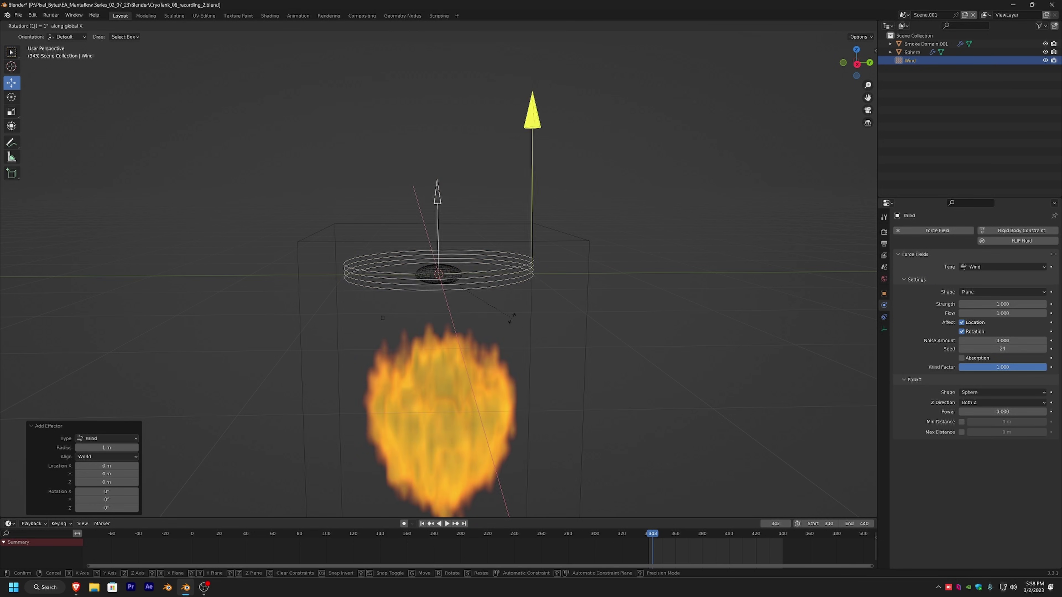
{"action": "key", "text": "8"}
{"action": "key", "text": "0"}
{"action": "key", "text": "Return"}
{"action": "scroll", "coordinate": [801, 352], "scroll_direction": "down", "scroll_amount": 2}
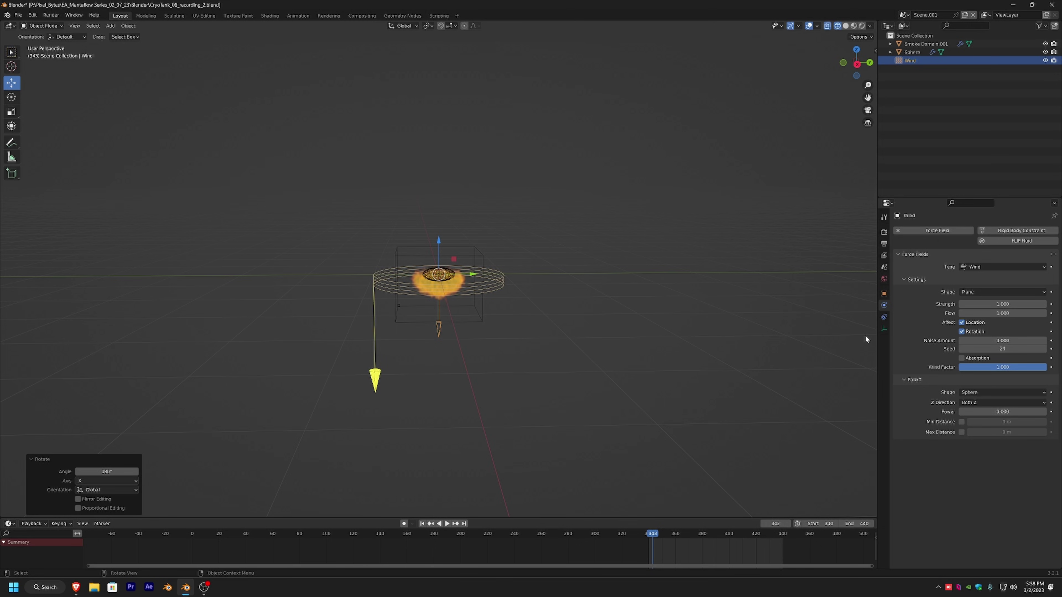
Set the wind force field's strength to 6 and raise it about 0.36 m along Z above the sphere
{"action": "left_click", "coordinate": [1003, 304]}
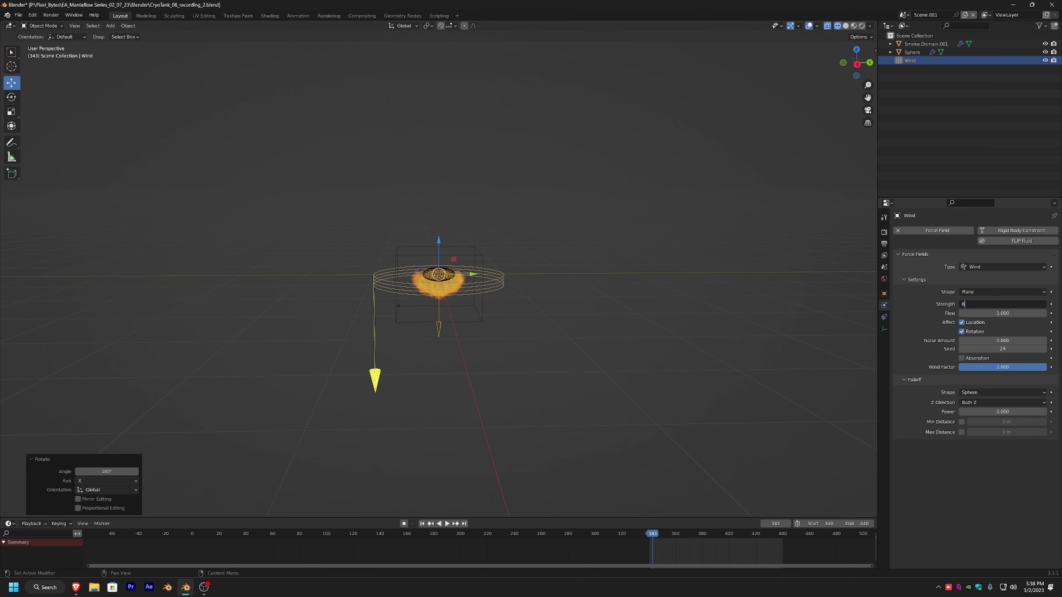
{"action": "type", "text": "6"}
{"action": "key", "text": "Return"}
{"action": "left_click_drag", "start_coordinate": [439, 235], "coordinate": [440, 205]}
{"action": "scroll", "coordinate": [550, 277], "scroll_direction": "down", "scroll_amount": 2}
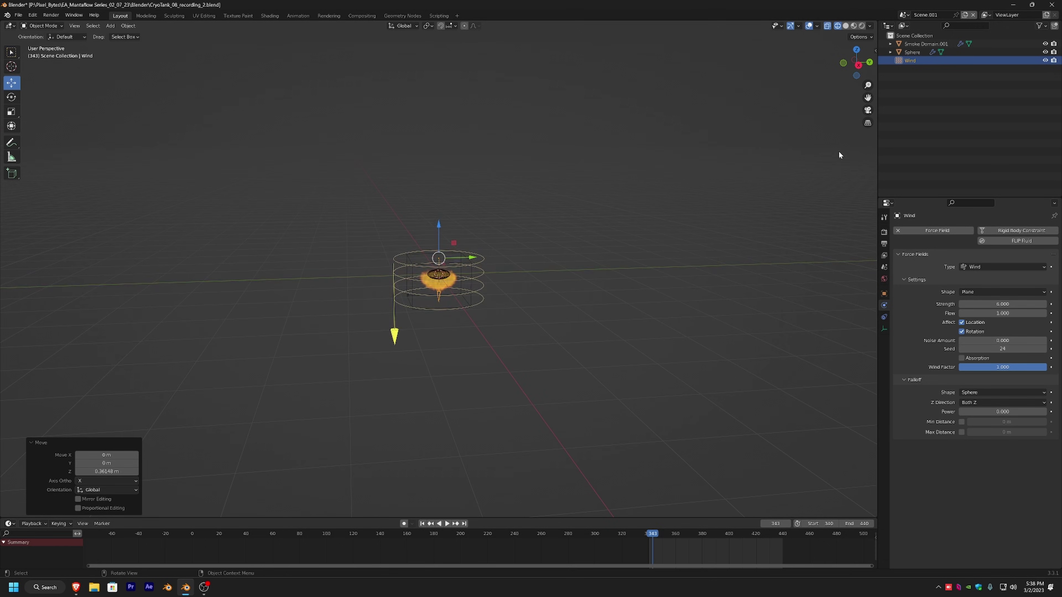
Free the rocket flame domain's existing bake and test-bake the fire again with the stronger wind
{"action": "left_click", "coordinate": [926, 43]}
{"action": "scroll", "coordinate": [899, 488], "scroll_direction": "down", "scroll_amount": 3}
{"action": "left_click", "coordinate": [1023, 520]}
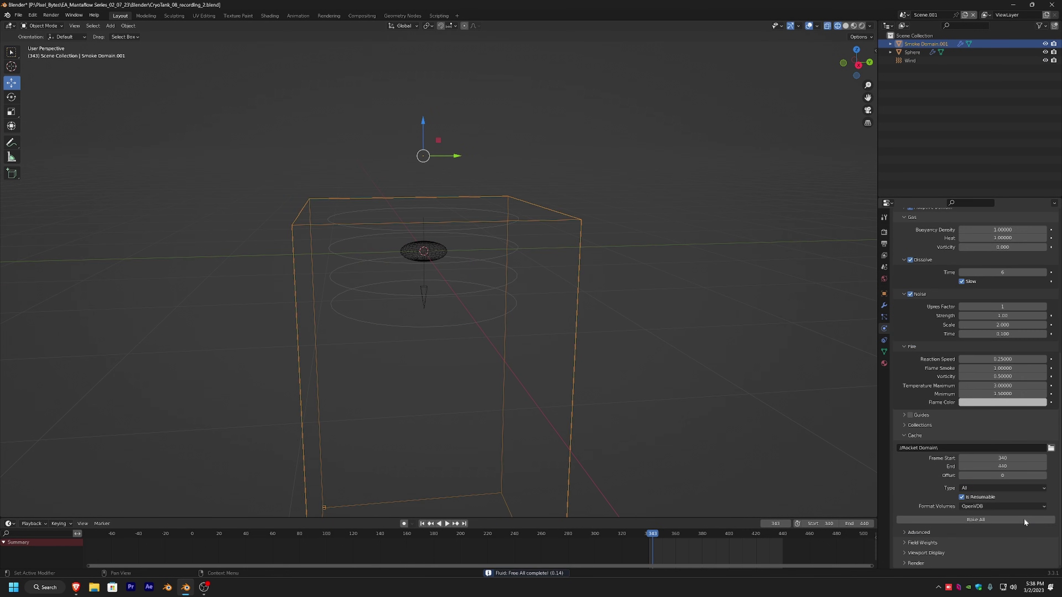
{"action": "left_click", "coordinate": [1023, 520]}
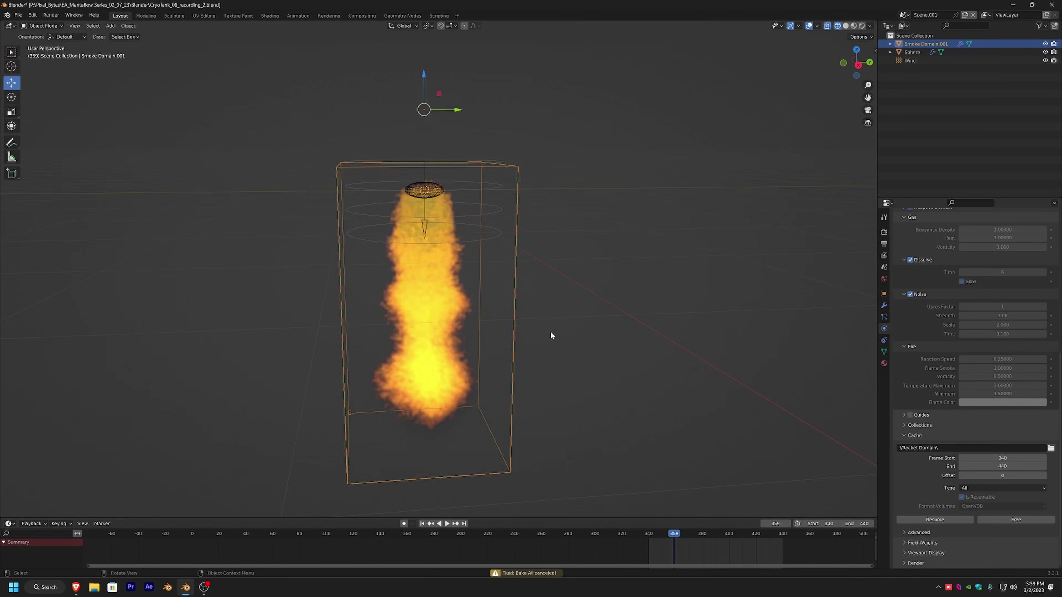
Play back and scrub the cached frames to examine the downward flame from below
{"action": "middle_click_drag", "start_coordinate": [550, 332], "coordinate": [418, 218]}
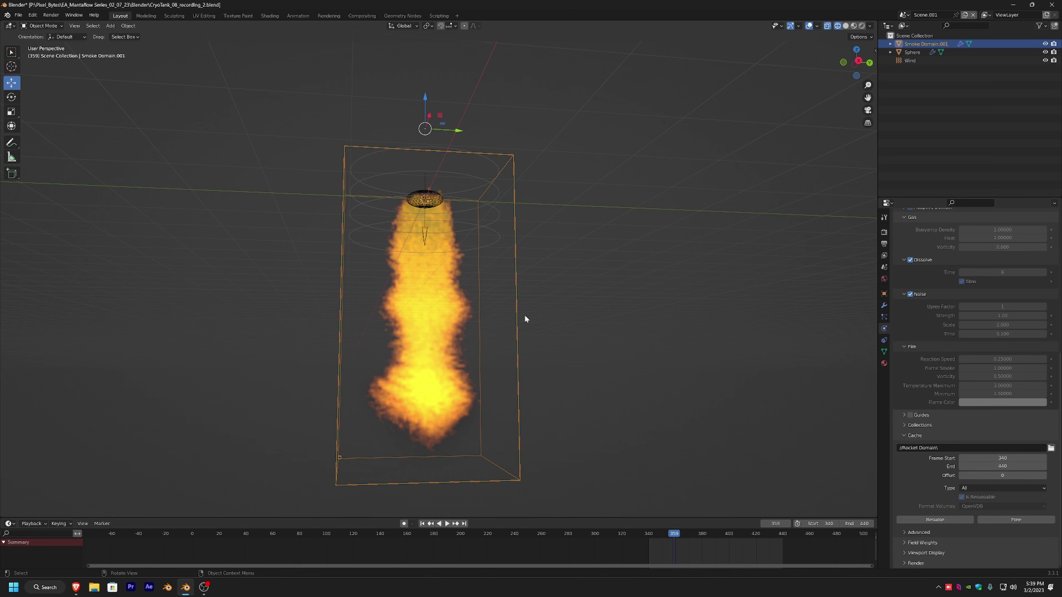
{"action": "left_click", "coordinate": [653, 533]}
{"action": "key", "text": "space"}
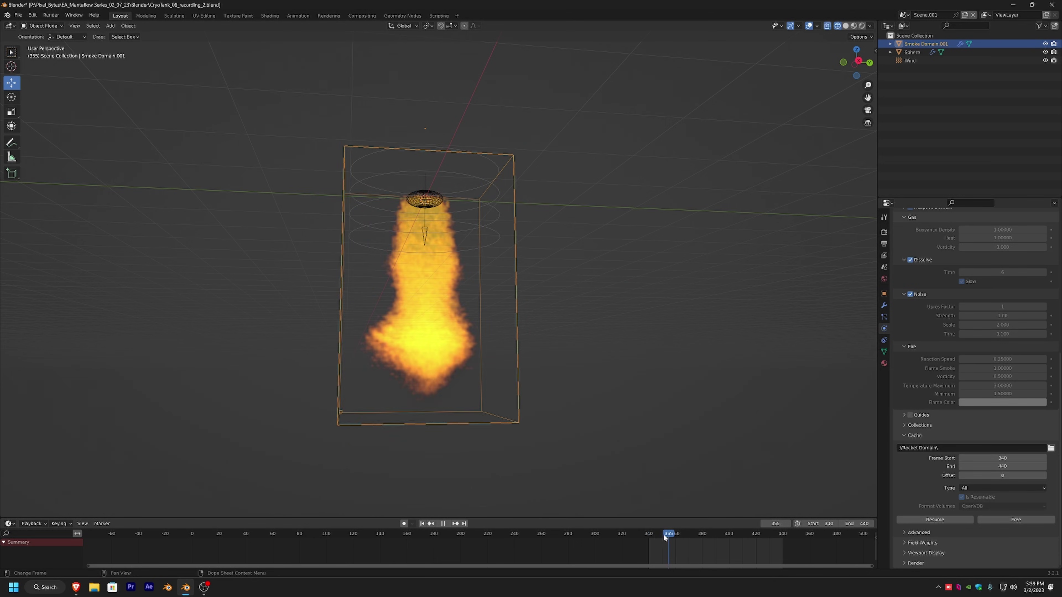
{"action": "left_click_drag", "start_coordinate": [663, 534], "coordinate": [674, 535]}
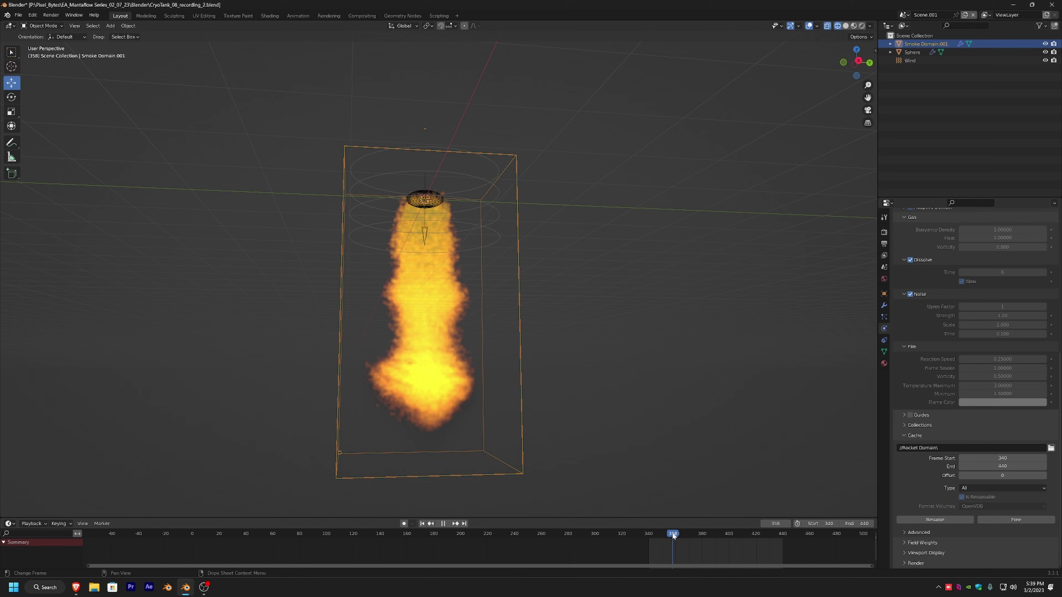
{"action": "key", "text": "space"}
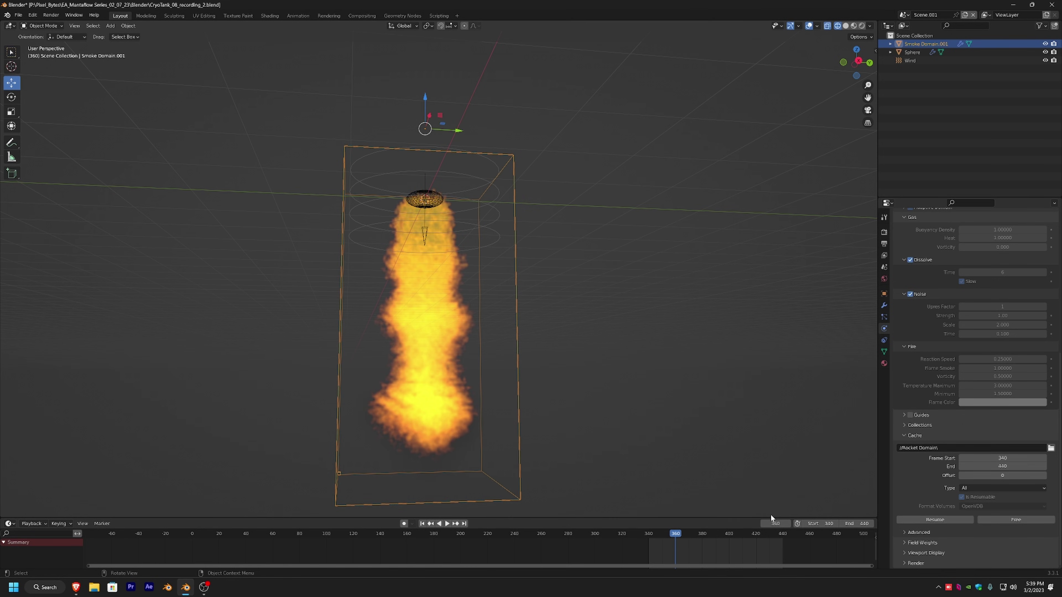
Free the test bake, turn off Adaptive Domain and bake the full rocket flame simulation
{"action": "left_click", "coordinate": [1016, 519]}
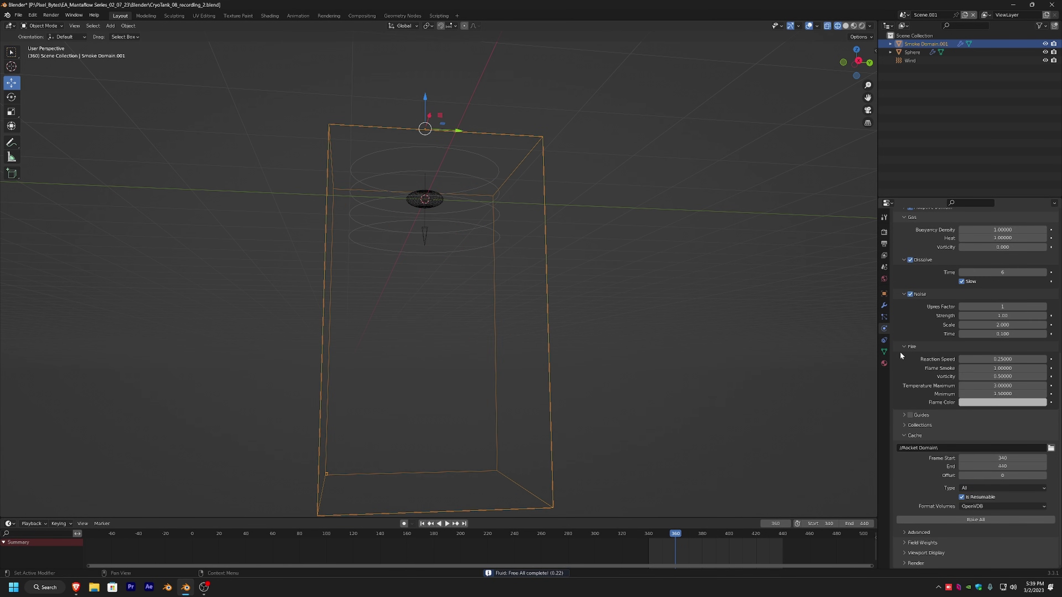
{"action": "scroll", "coordinate": [900, 352], "scroll_direction": "up", "scroll_amount": 10}
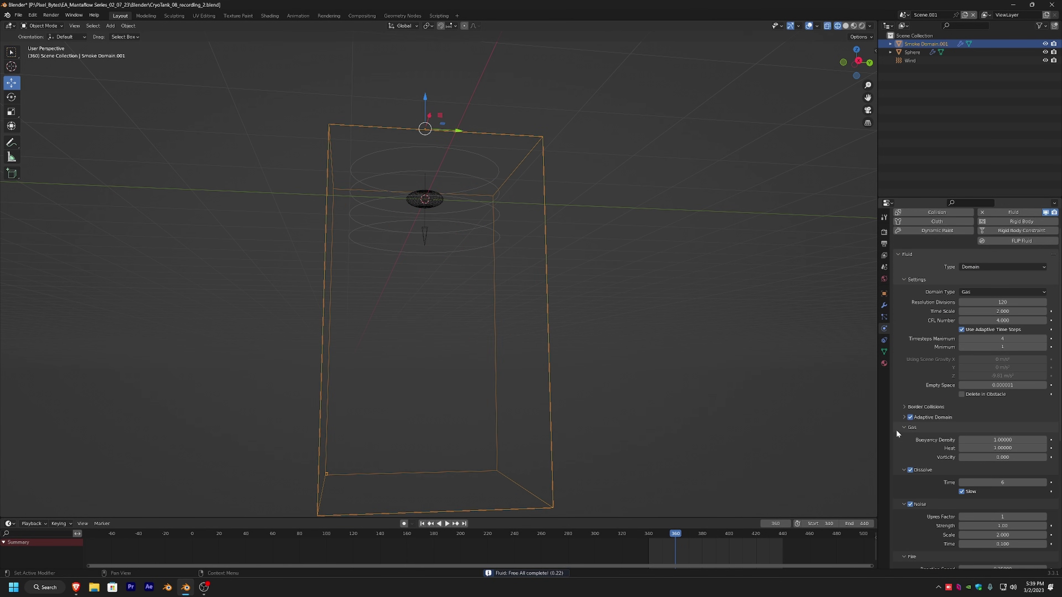
{"action": "left_click", "coordinate": [910, 417]}
{"action": "scroll", "coordinate": [900, 429], "scroll_direction": "down", "scroll_amount": 10}
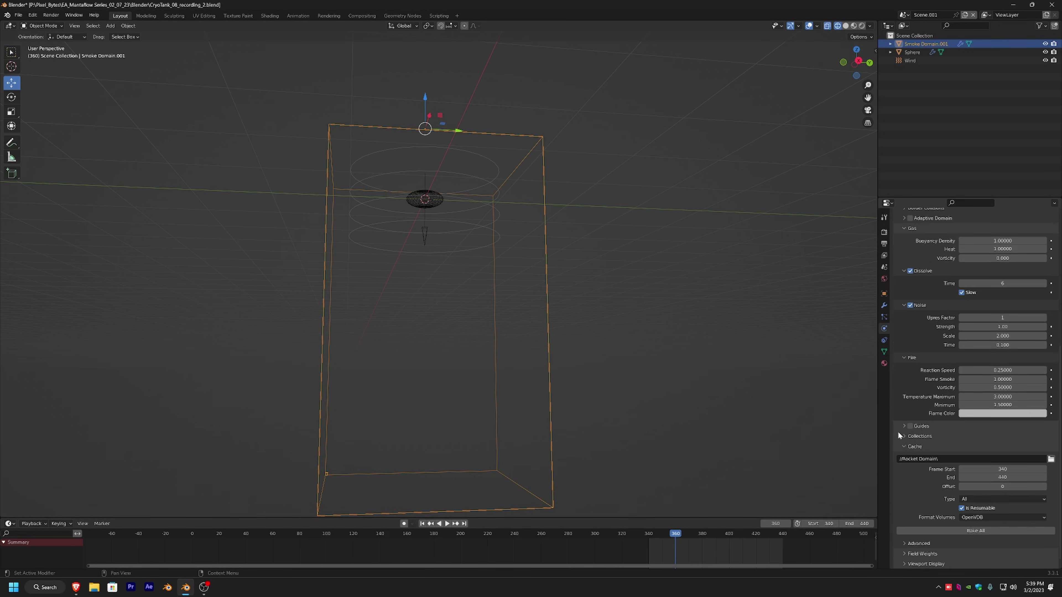
{"action": "scroll", "coordinate": [898, 432], "scroll_direction": "down", "scroll_amount": 1}
{"action": "left_click", "coordinate": [992, 519]}
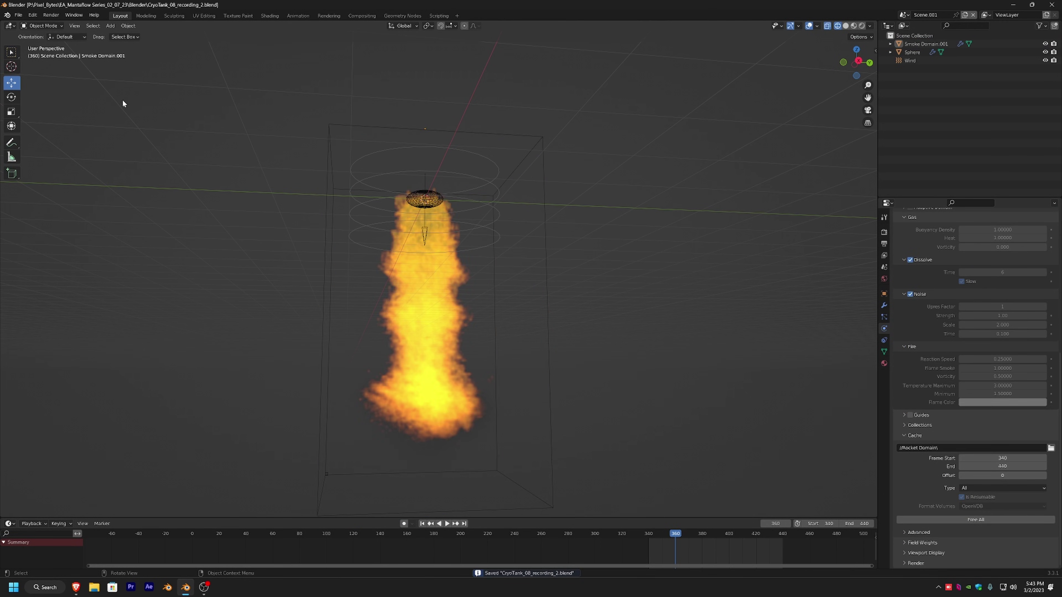
Switch to the main scene named Scene and import the baked OpenVDB file fluid_data_0340.vdb as a volume
{"action": "left_click", "coordinate": [903, 15]}
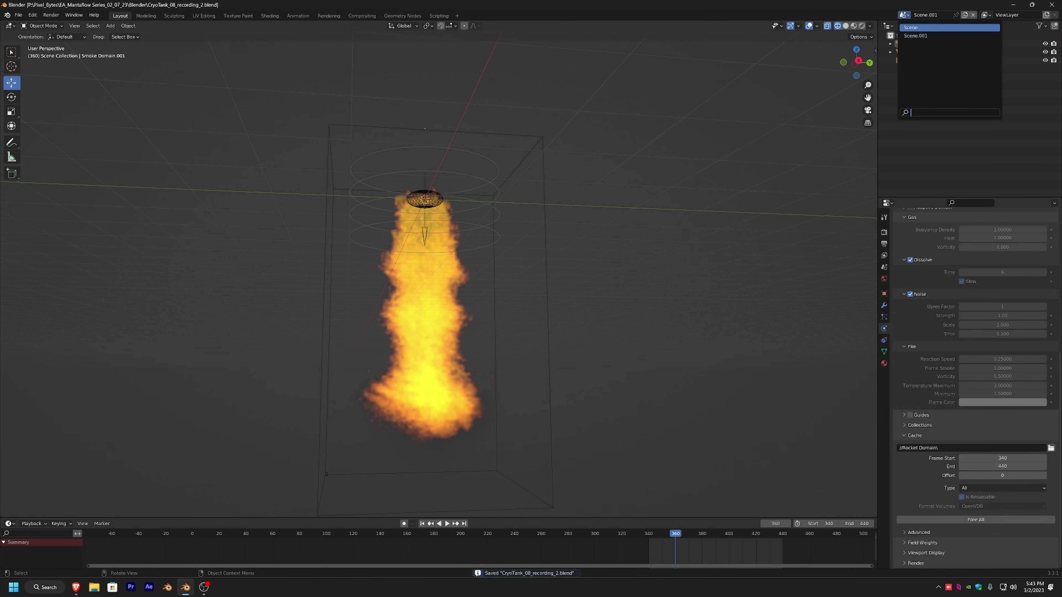
{"action": "key", "text": "Return"}
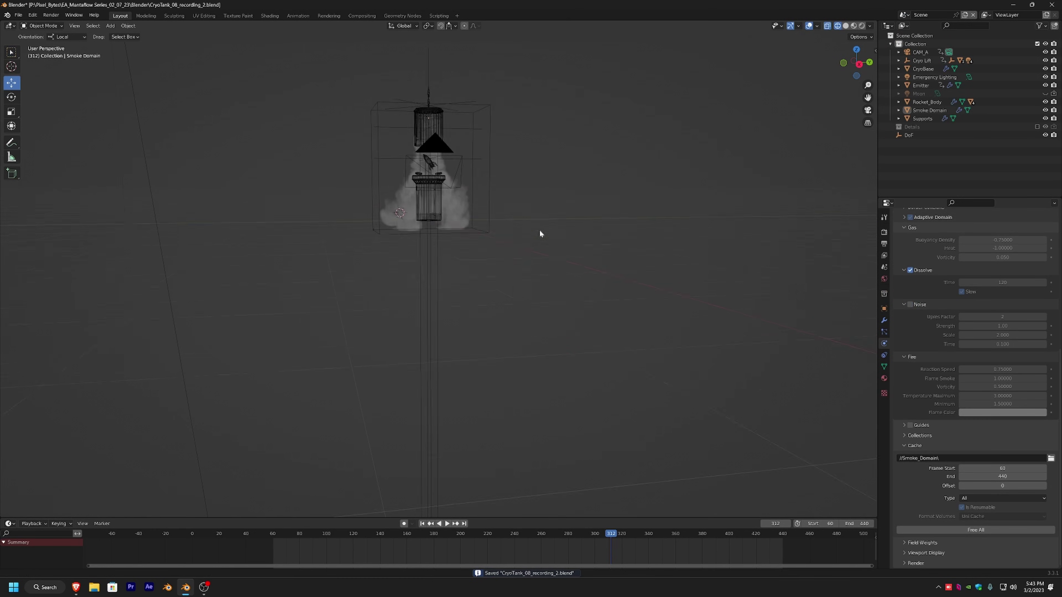
{"action": "key", "text": "shift+a"}
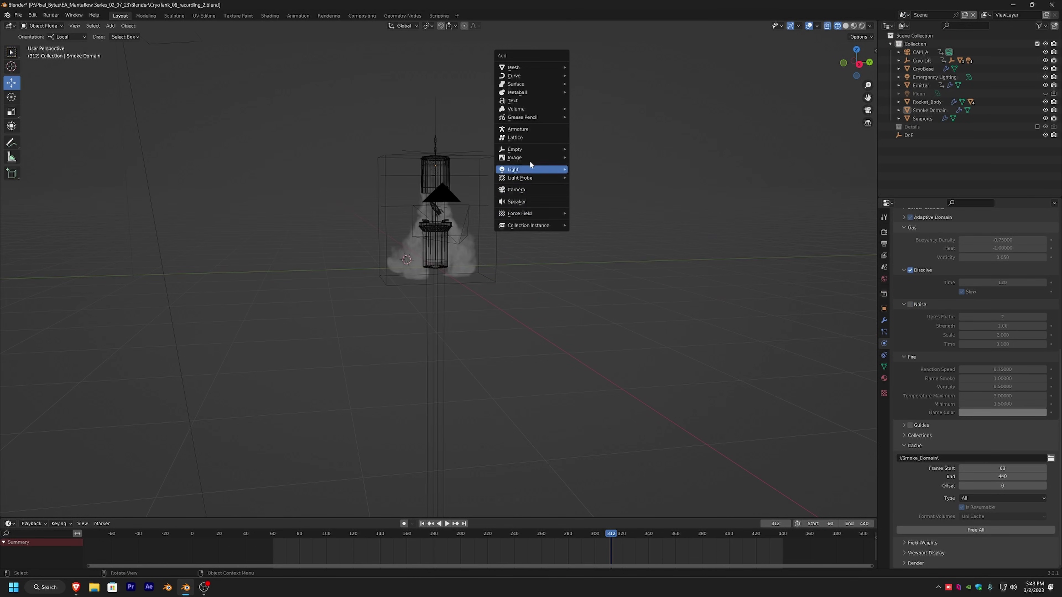
{"action": "mouse_move", "coordinate": [530, 108]}
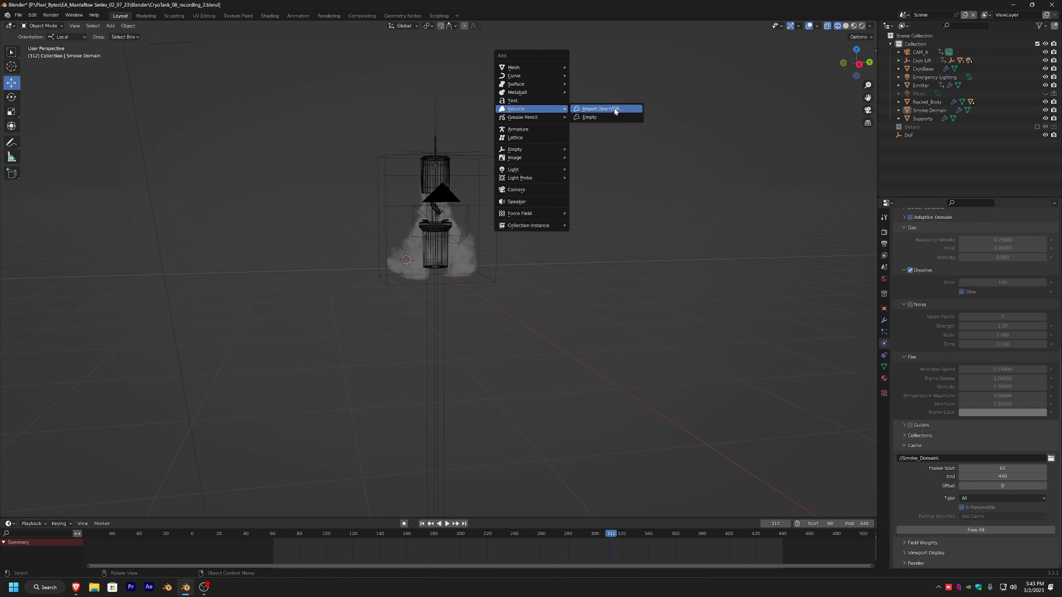
{"action": "left_click", "coordinate": [614, 109]}
{"action": "left_click", "coordinate": [460, 204]}
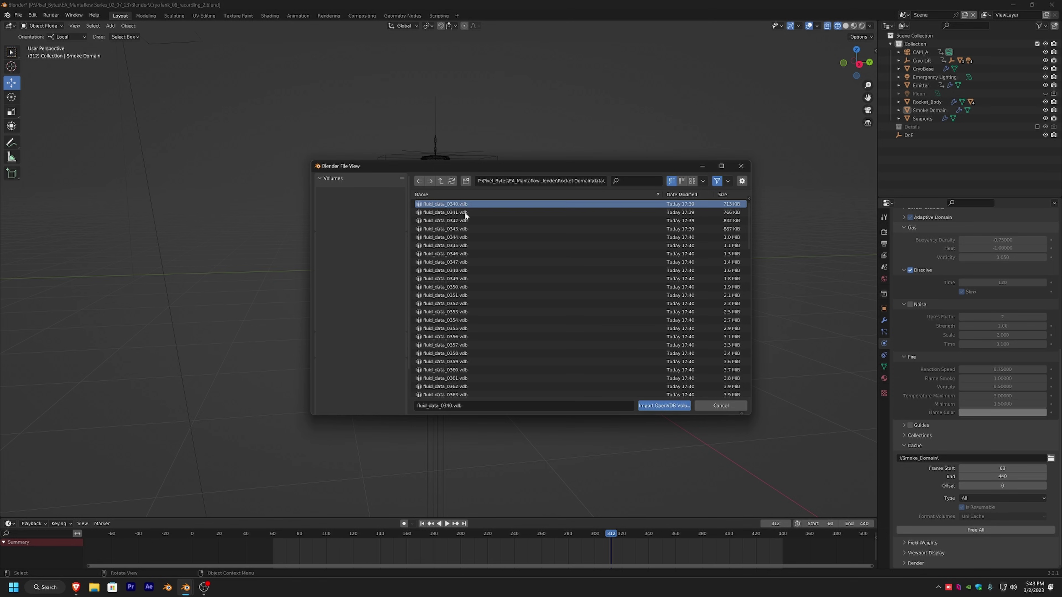
{"action": "left_click", "coordinate": [663, 406]}
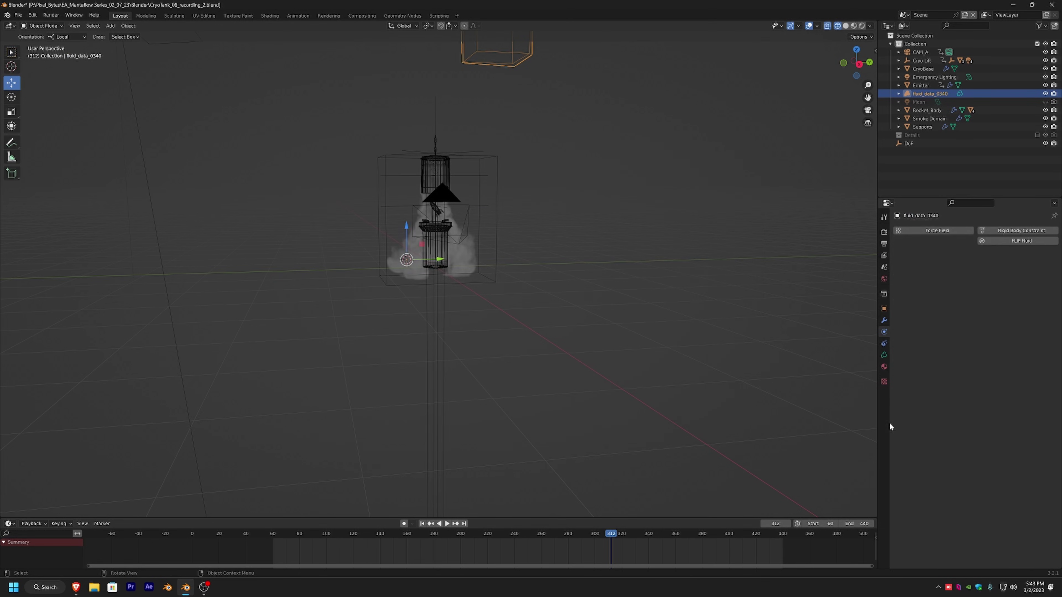
Make the imported flame volume a sequence of 100 frames with start 340 and offset 340
{"action": "left_click", "coordinate": [883, 355]}
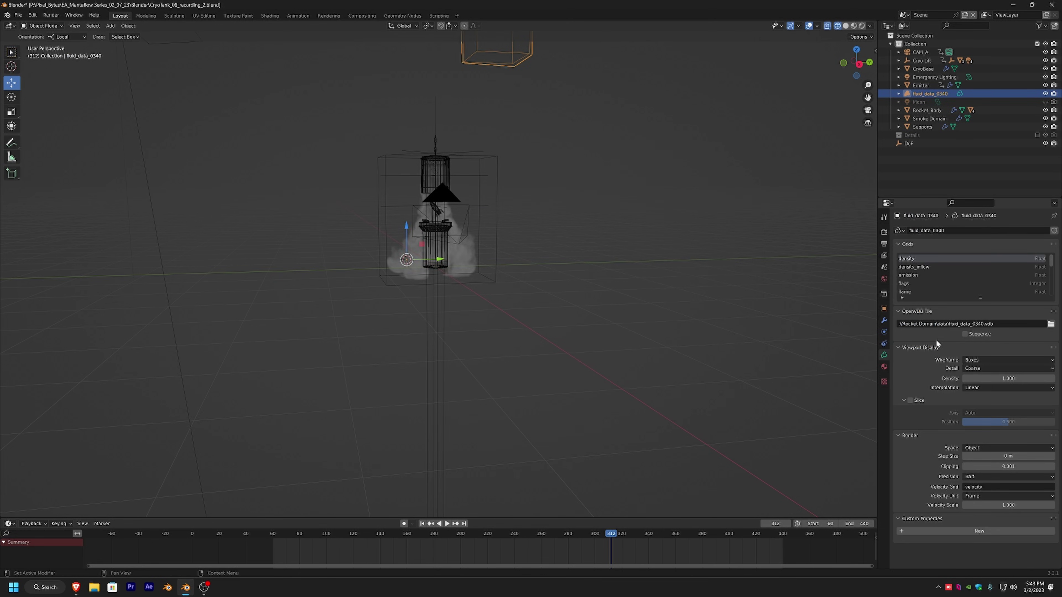
{"action": "left_click", "coordinate": [965, 333]}
{"action": "left_click", "coordinate": [969, 325]}
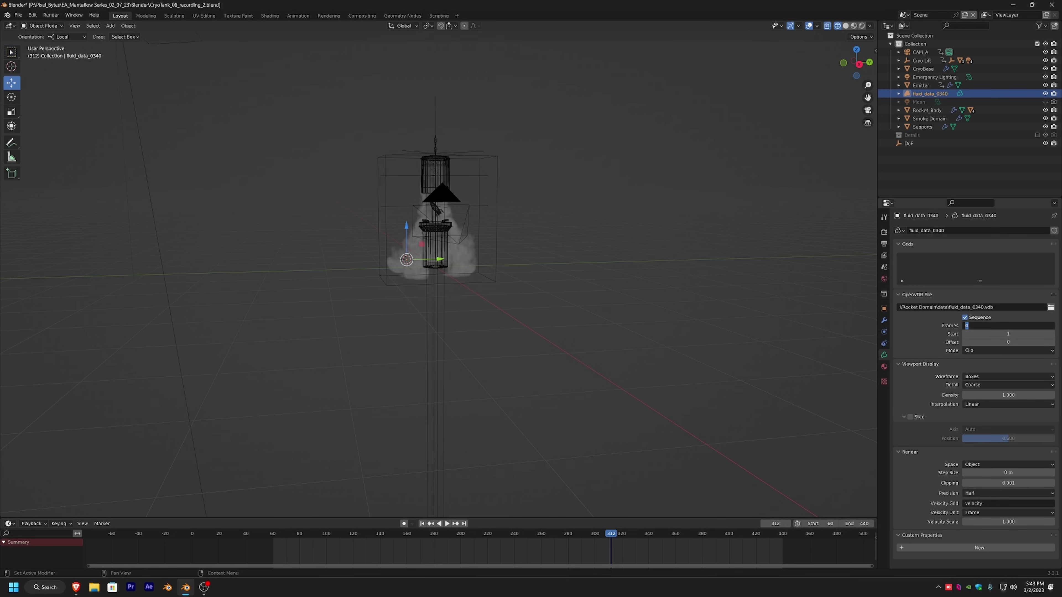
{"action": "key", "text": "Tab"}
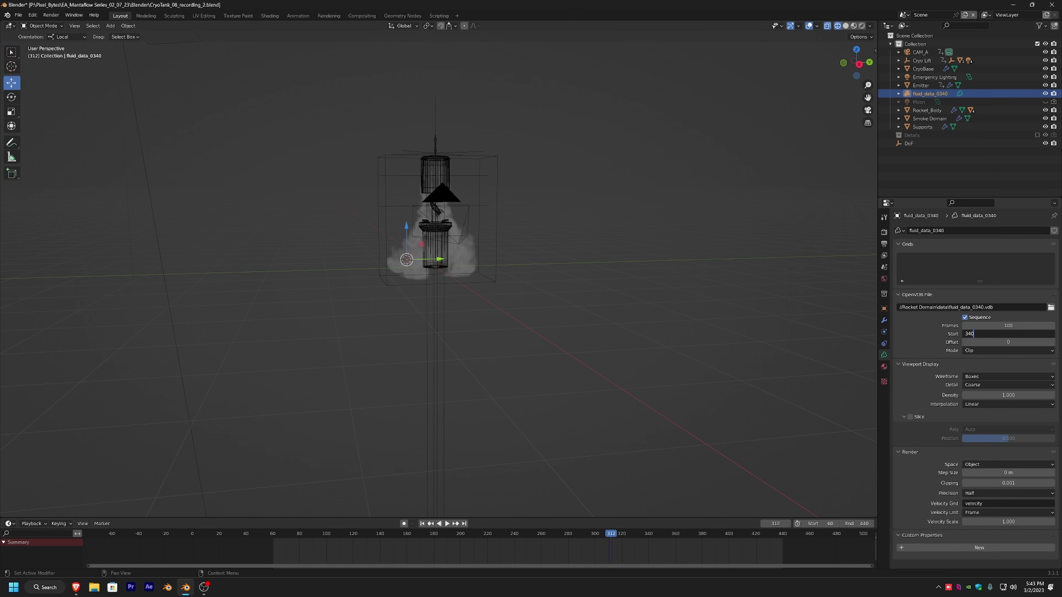
{"action": "key", "text": "Tab"}
{"action": "type", "text": "340"}
{"action": "key", "text": "Return"}
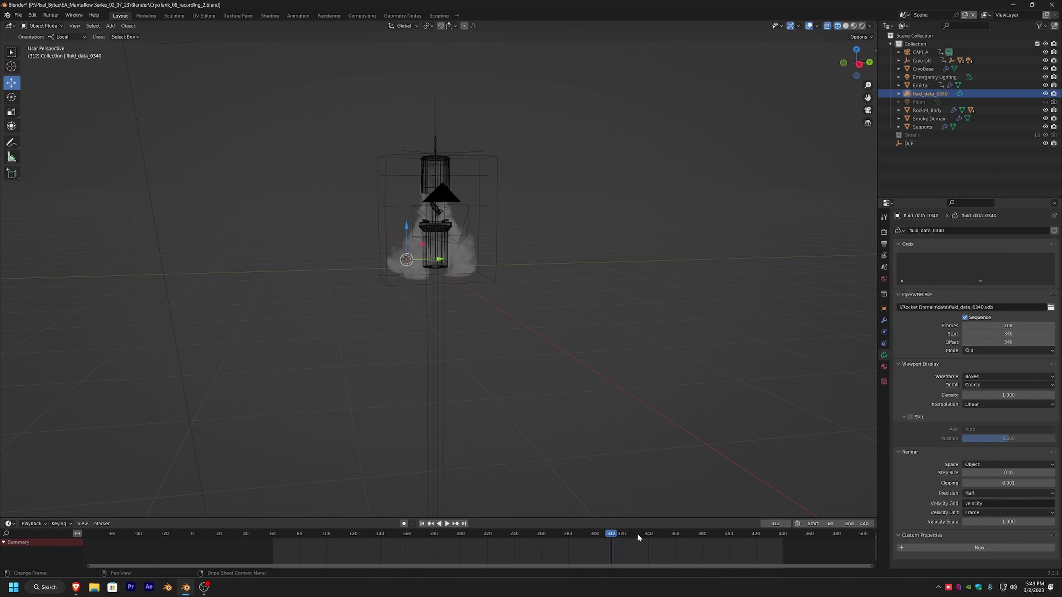
Set the volume's viewport density to 4 and preview its flame sequence in rendered and solid shading
{"action": "left_click_drag", "start_coordinate": [646, 537], "coordinate": [665, 536]}
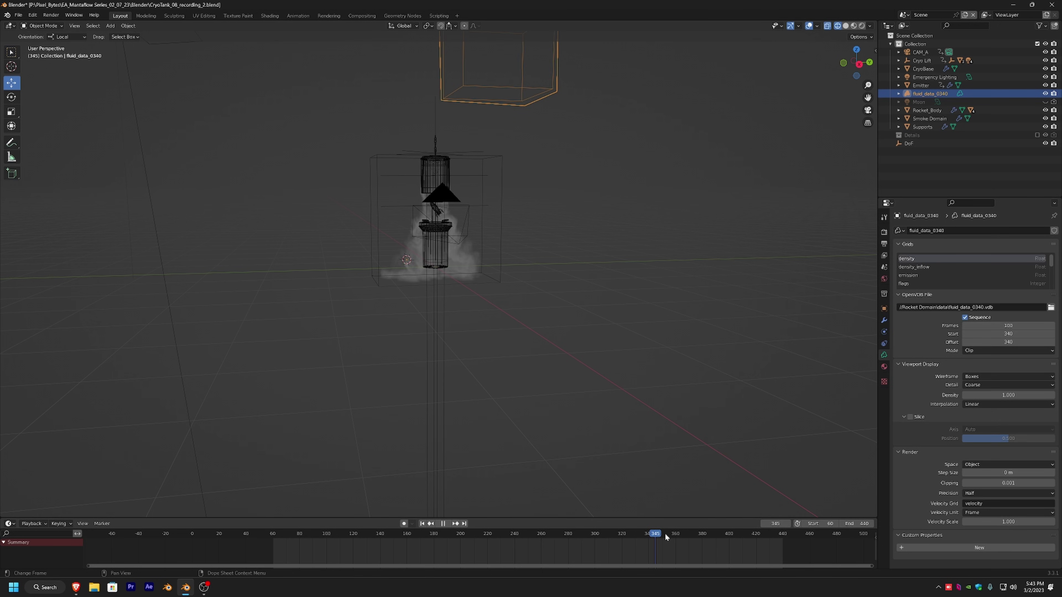
{"action": "key", "text": "KP_Decimal"}
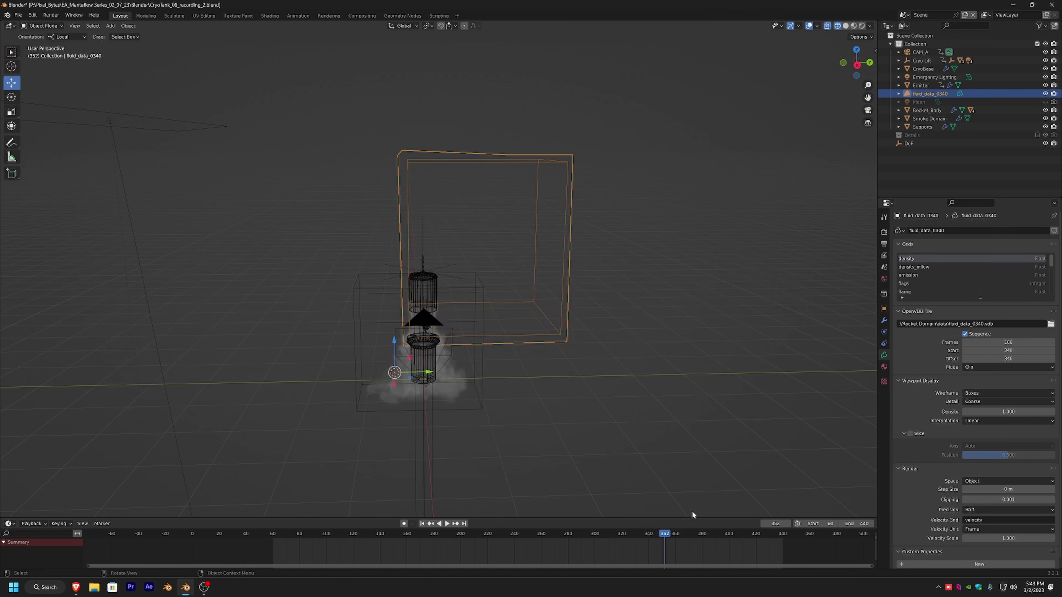
{"action": "left_click", "coordinate": [863, 26]}
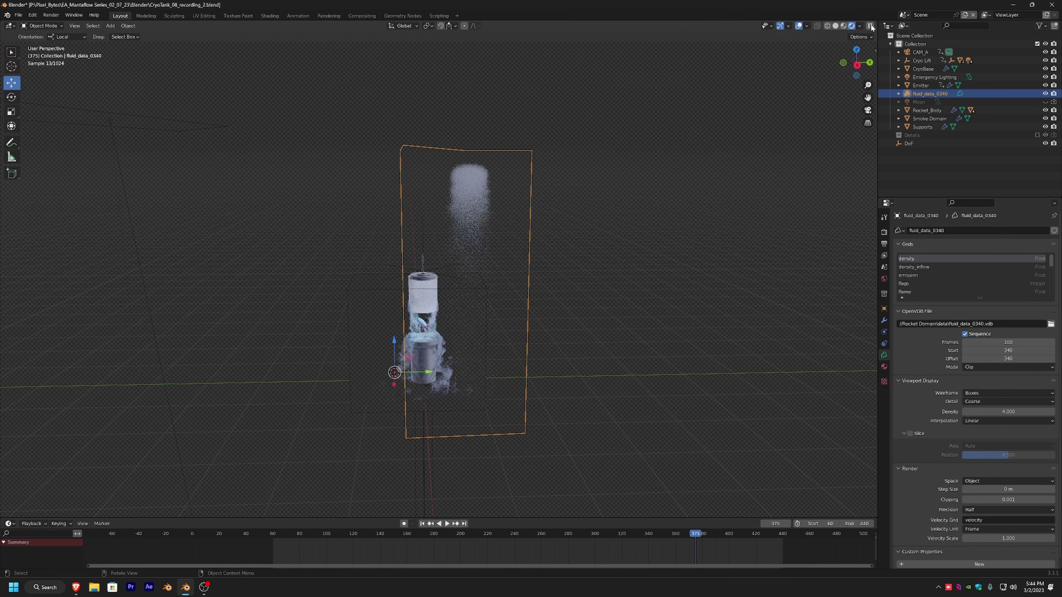
{"action": "left_click", "coordinate": [835, 26]}
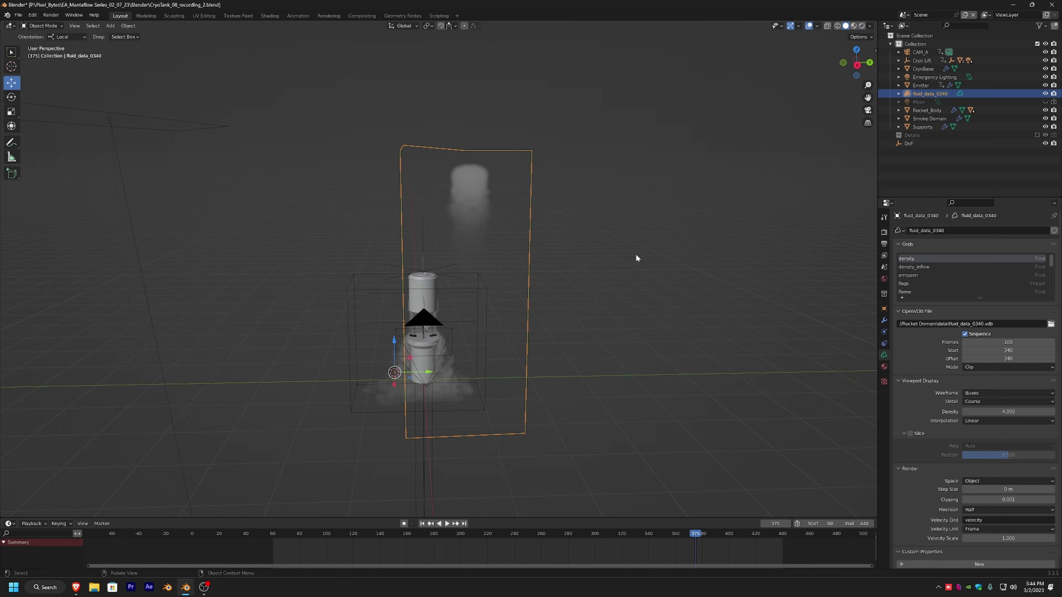
{"action": "left_click", "coordinate": [649, 530]}
{"action": "key", "text": "space"}
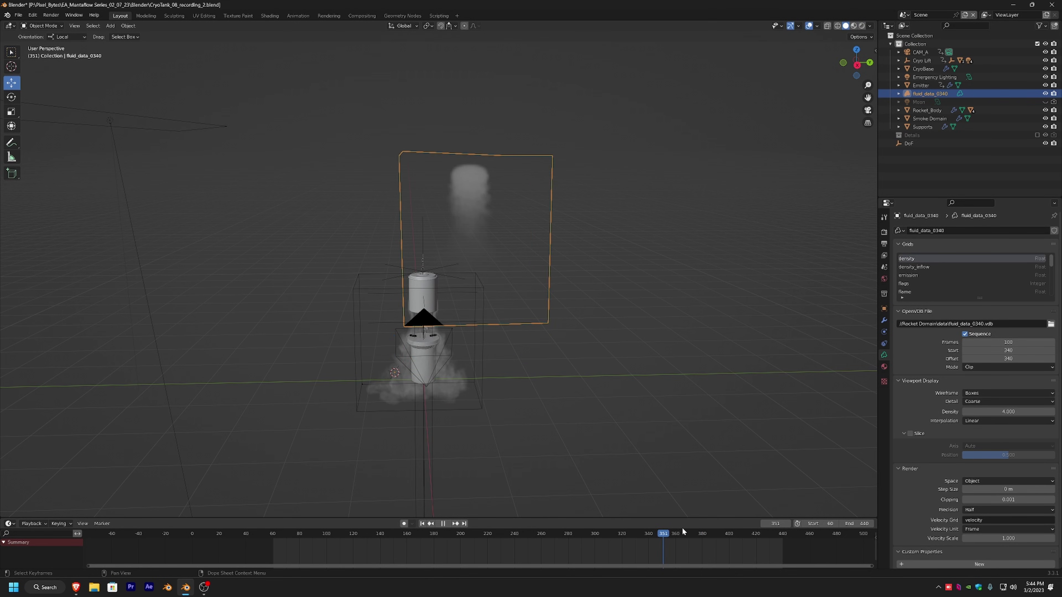
{"action": "key", "text": "Escape"}
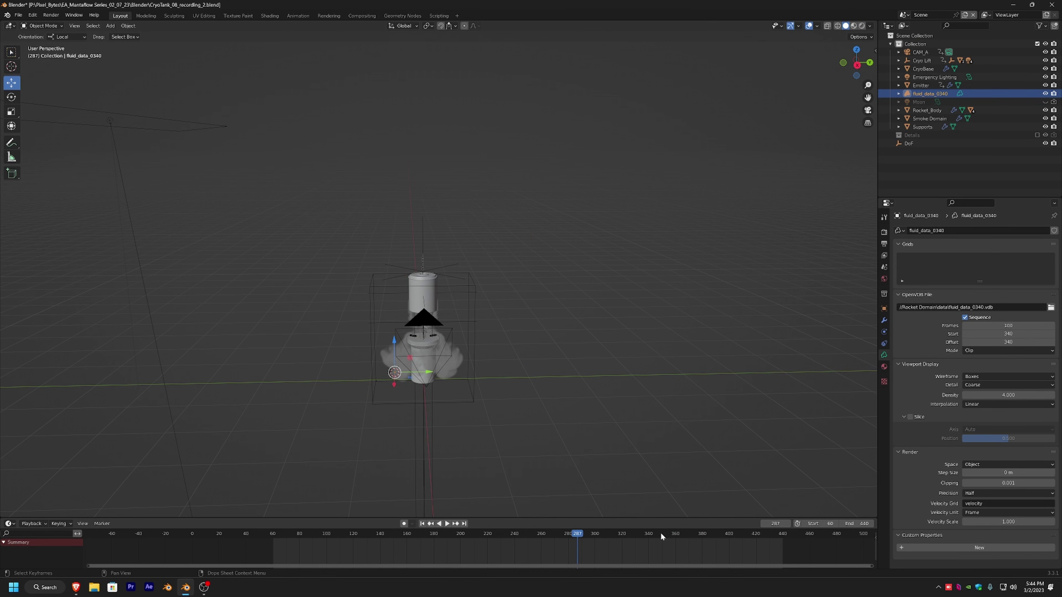
Go to frame 360 and scale the flame volume down by a factor of 0.328 in the right side view
{"action": "left_click", "coordinate": [675, 532]}
{"action": "left_click", "coordinate": [856, 65]}
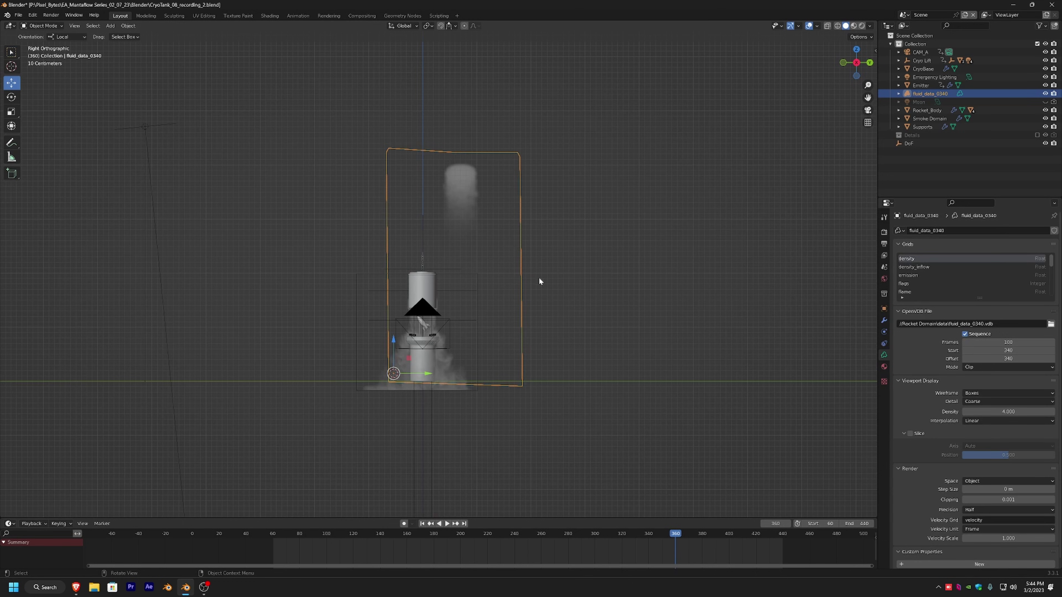
{"action": "key", "text": "s"}
{"action": "left_click", "coordinate": [453, 322]}
{"action": "scroll", "coordinate": [456, 356], "scroll_direction": "up", "scroll_amount": 7}
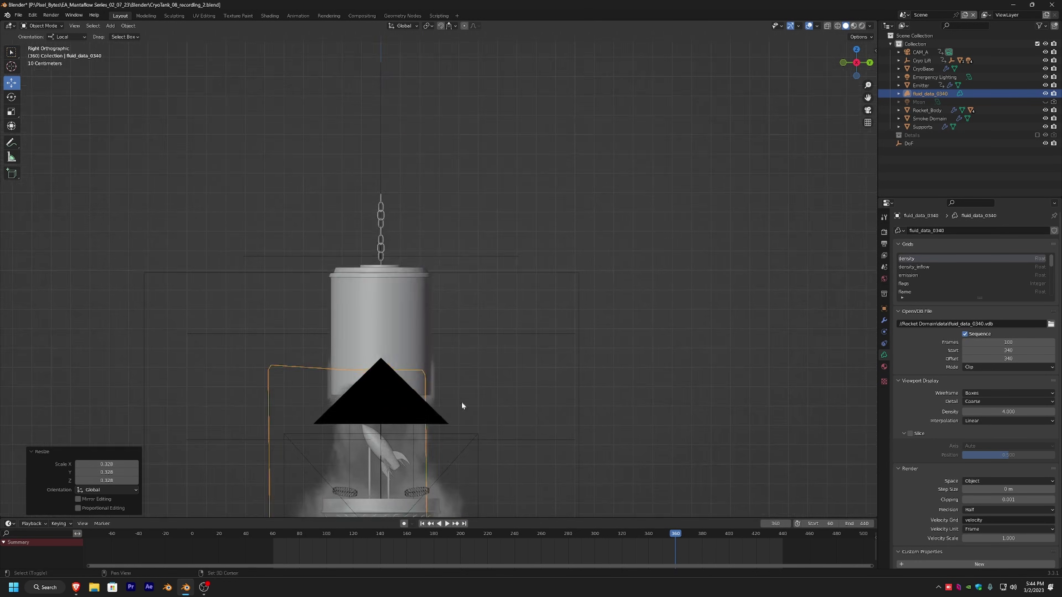
Hide the Smoke Domain and scale the flame volume down again by a factor of 0.656
{"action": "middle_click_drag", "start_coordinate": [462, 406], "coordinate": [508, 245], "text": "shift"}
{"action": "scroll", "coordinate": [618, 436], "scroll_direction": "up", "scroll_amount": 1}
{"action": "left_click", "coordinate": [1045, 118]}
{"action": "middle_click_drag", "start_coordinate": [565, 502], "coordinate": [593, 412], "text": "shift"}
{"action": "key", "text": "s"}
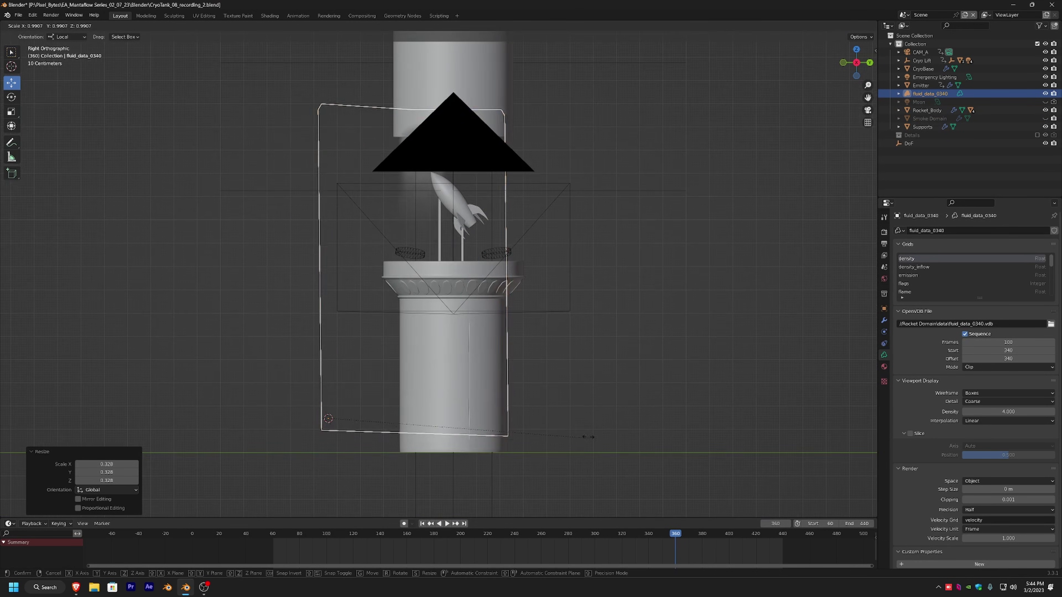
{"action": "left_click", "coordinate": [488, 360]}
Rotate the flame volume about X, first about 30° and another 8.55°, moving it close to the rocket's tail
{"action": "key", "text": "r"}
{"action": "key", "text": "x"}
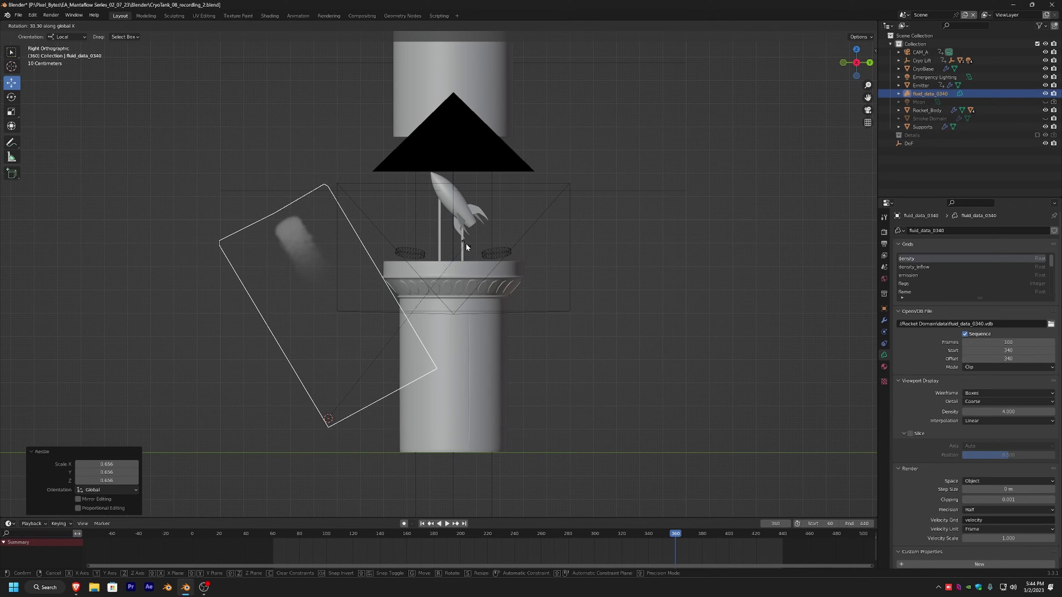
{"action": "left_click", "coordinate": [467, 247]}
{"action": "key", "text": "g"}
{"action": "left_click", "coordinate": [655, 333]}
{"action": "key", "text": "r"}
{"action": "key", "text": "x"}
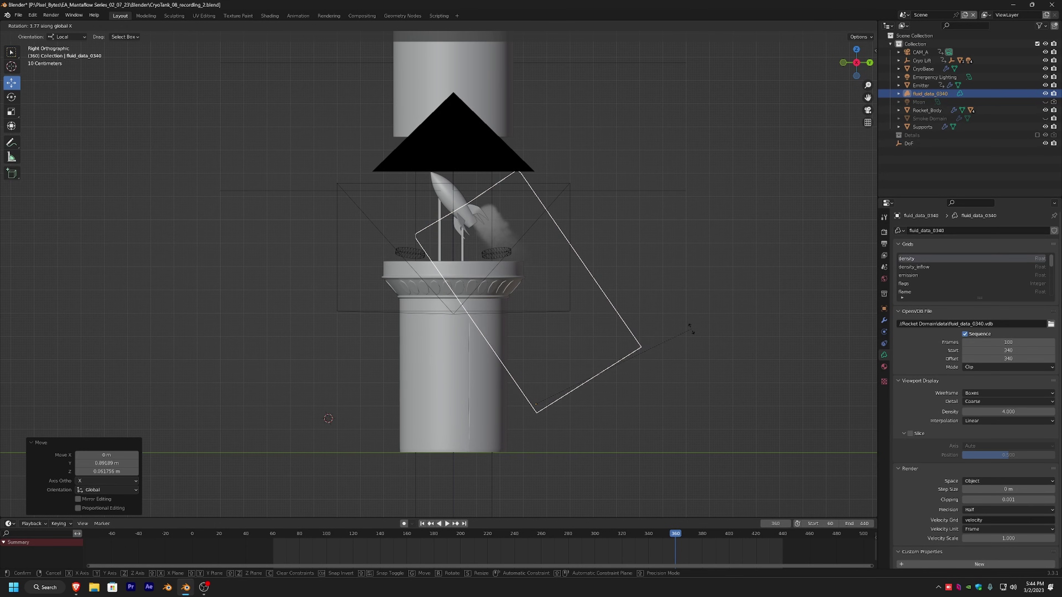
{"action": "left_click", "coordinate": [683, 341]}
Shrink the flame volume further and move it about -0.13 m in Y and 0.35 m in Z onto the rocket's nozzle
{"action": "key", "text": "s"}
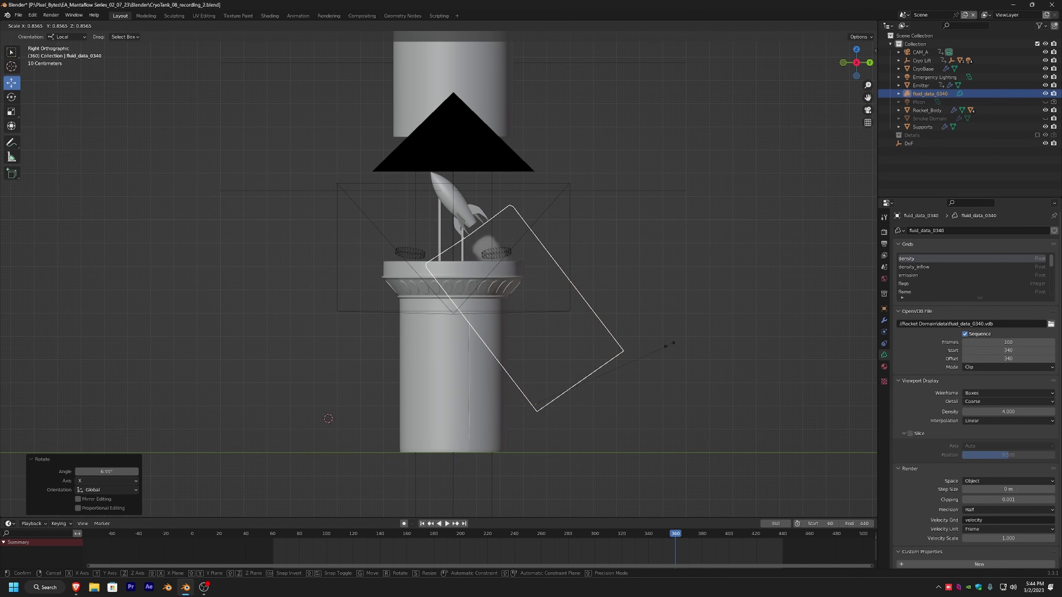
{"action": "left_click", "coordinate": [507, 320]}
{"action": "key", "text": "g"}
{"action": "left_click", "coordinate": [480, 244]}
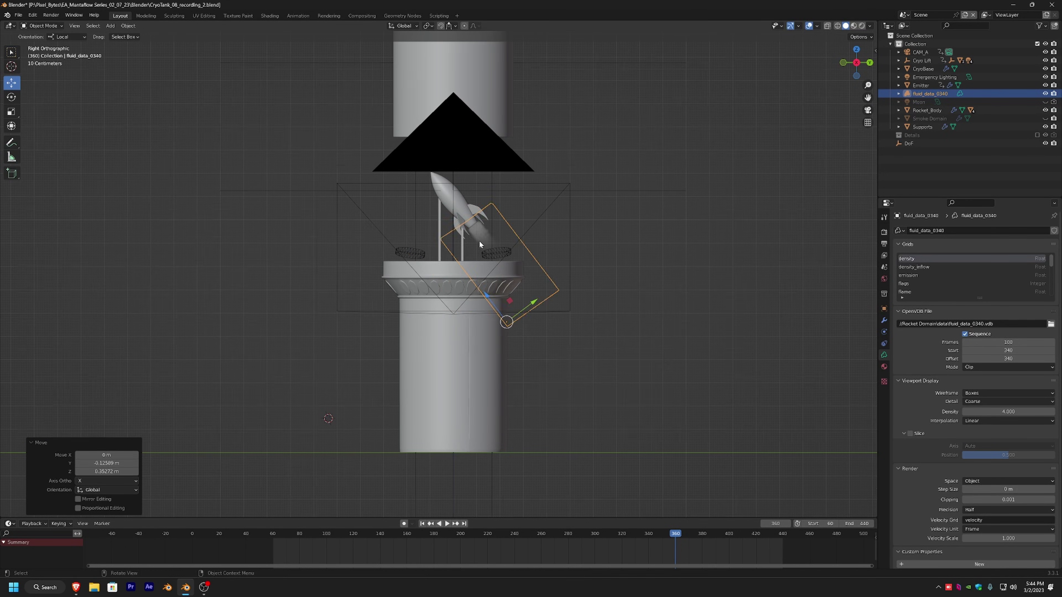
Scale the flame volume down by a factor of 0.729 and move it about -0.04 m in Y and 0.12 m in Z
{"action": "scroll", "coordinate": [480, 244], "scroll_direction": "up", "scroll_amount": 8}
{"action": "key", "text": "s"}
{"action": "left_click", "coordinate": [598, 367]}
{"action": "key", "text": "g"}
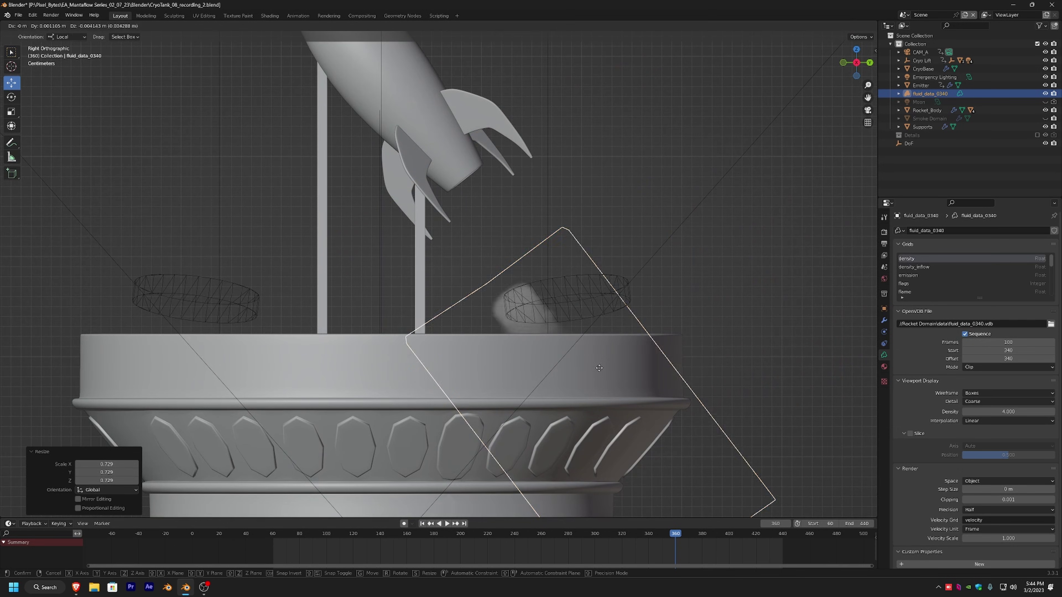
{"action": "left_click", "coordinate": [698, 267]}
Scale the flame volume by 0.785 and move it about -0.02 m in Y and 0.07 m in Z to the rocket's nozzle
{"action": "key", "text": "s"}
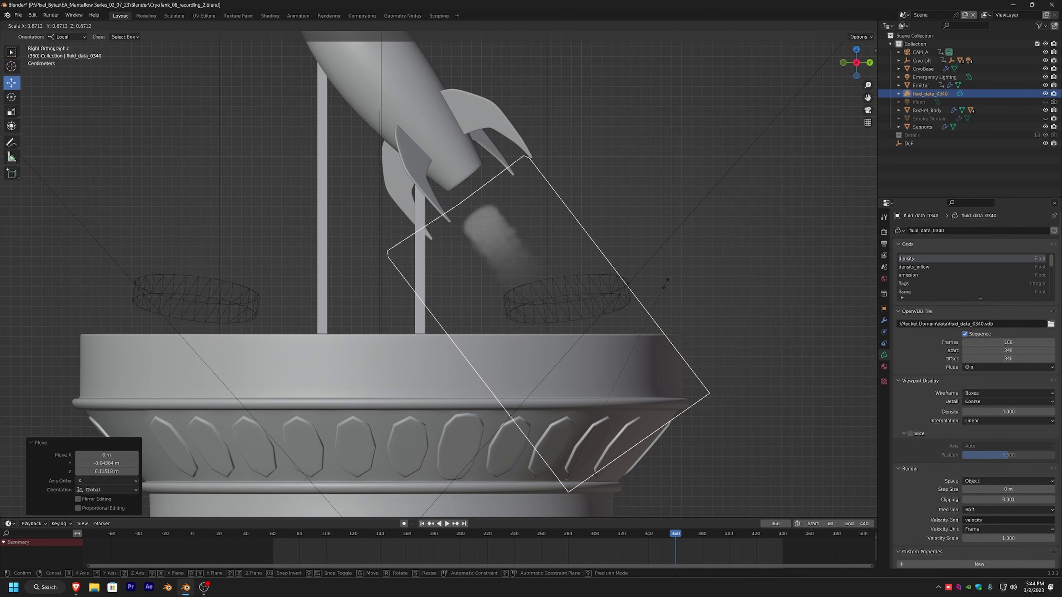
{"action": "left_click", "coordinate": [651, 303]}
{"action": "key", "text": "g"}
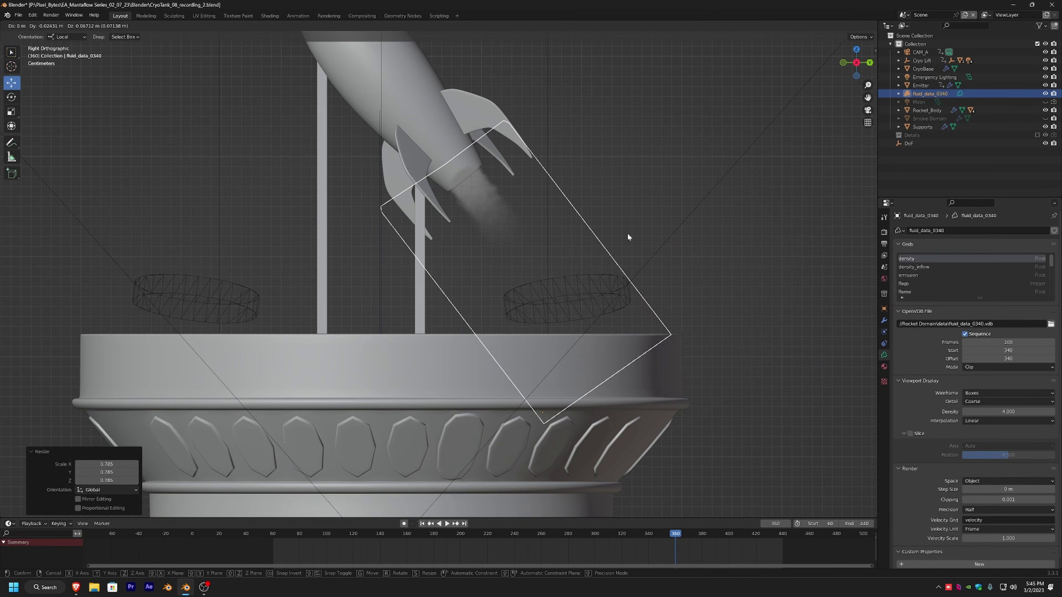
{"action": "left_click", "coordinate": [628, 238]}
Move the flame volume about -0.08 m along its local X to centre it on the nozzle, and inspect the fit in perspective
{"action": "key", "text": "ctrl+KP_1"}
{"action": "left_click_drag", "start_coordinate": [227, 414], "coordinate": [304, 417]}
{"action": "middle_click_drag", "start_coordinate": [653, 230], "coordinate": [608, 289]}
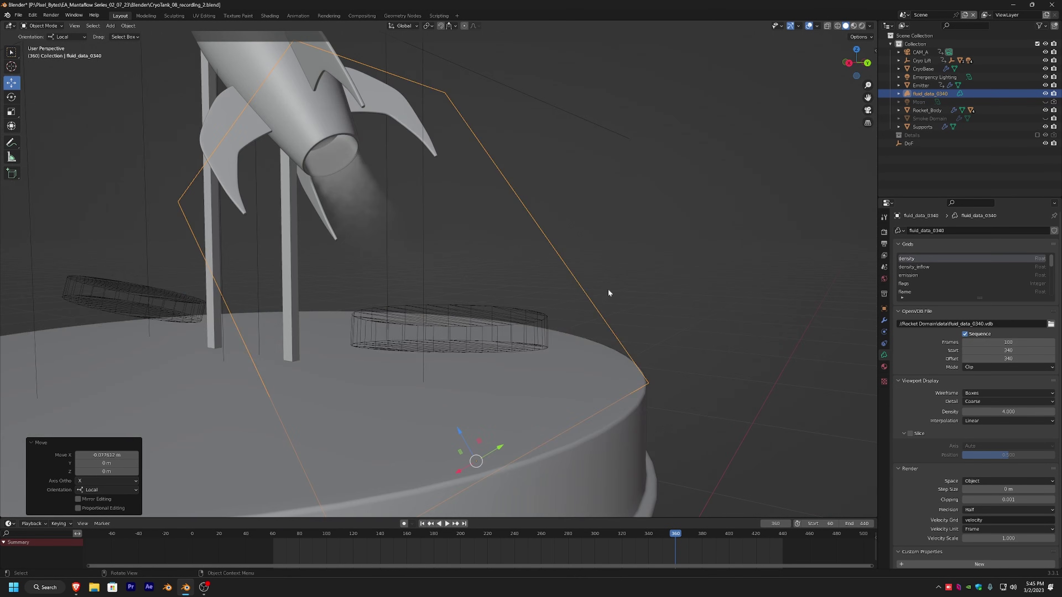
Look through the camera, go to frame 395 and show the viewport in rendered shading
{"action": "key", "text": "KP_0"}
{"action": "left_click_drag", "start_coordinate": [709, 533], "coordinate": [722, 534]}
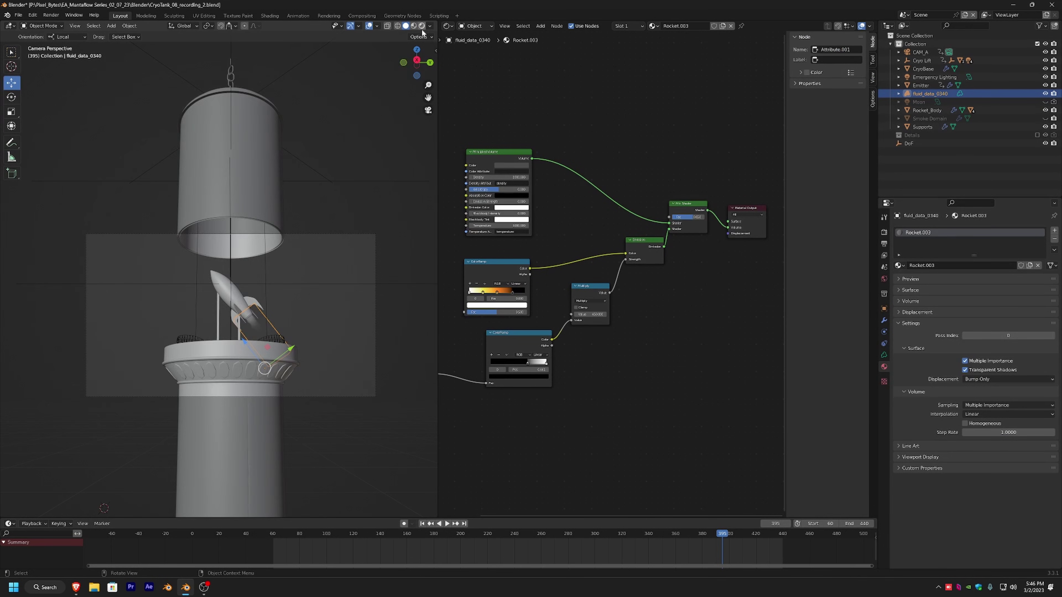
{"action": "left_click", "coordinate": [412, 25]}
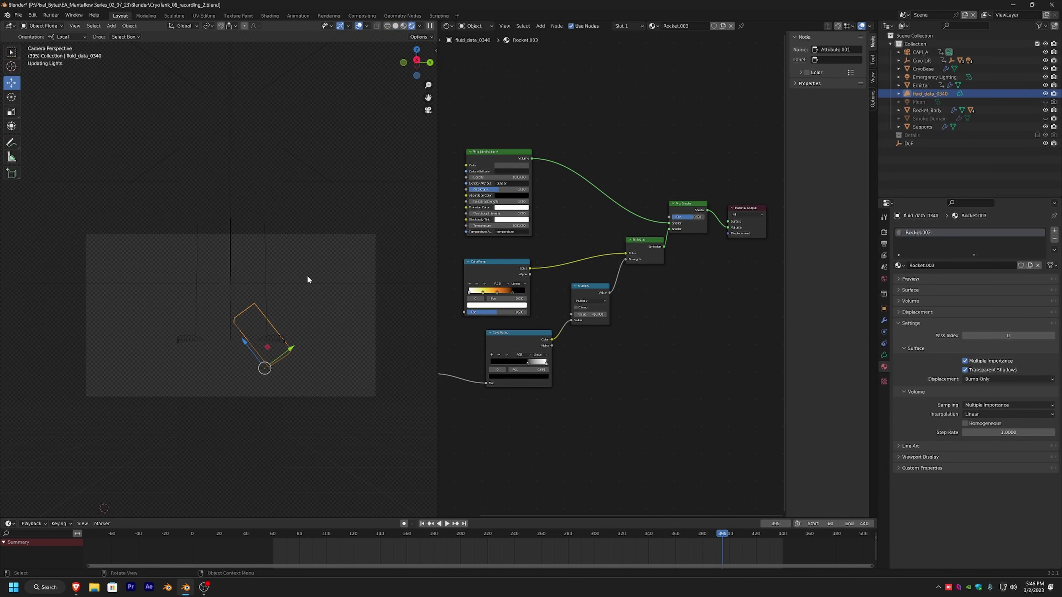
Limit the viewport render to a region around the rocket's tail and flame, and examine it up close
{"action": "key", "text": "ctrl+b"}
{"action": "left_click_drag", "start_coordinate": [210, 285], "coordinate": [298, 357]}
{"action": "scroll", "coordinate": [304, 360], "scroll_direction": "up", "scroll_amount": 5}
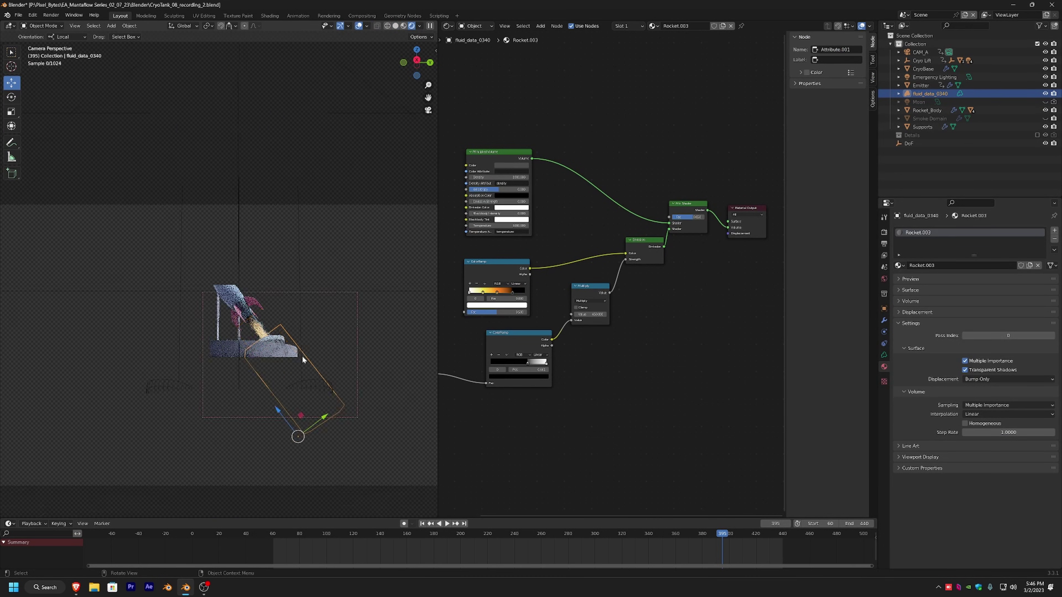
{"action": "middle_click_drag", "start_coordinate": [344, 358], "coordinate": [273, 267], "text": "shift"}
{"action": "scroll", "coordinate": [287, 331], "scroll_direction": "up", "scroll_amount": 1}
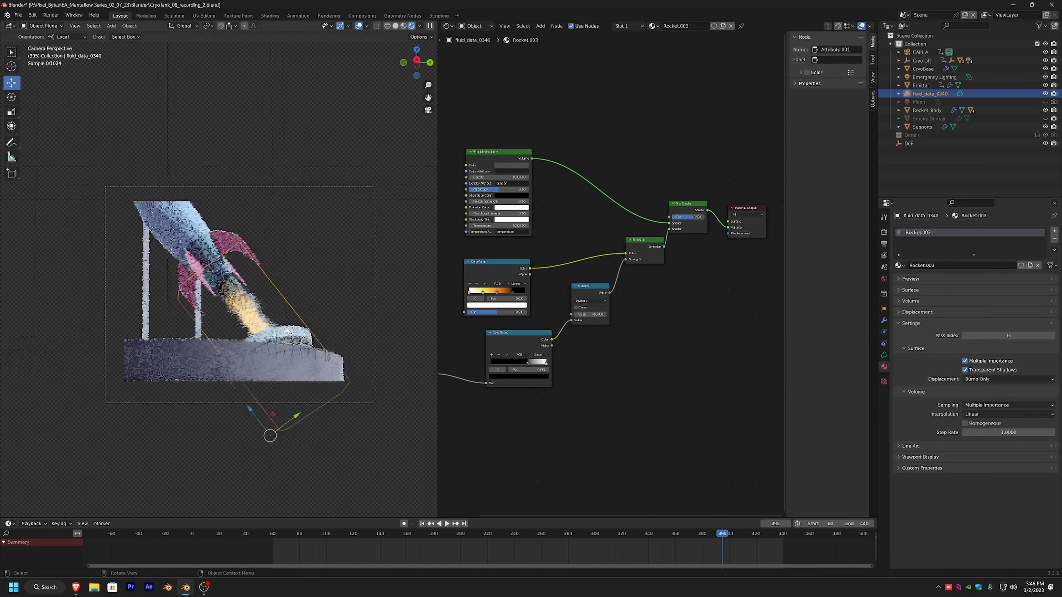
{"action": "scroll", "coordinate": [287, 330], "scroll_direction": "up", "scroll_amount": 1}
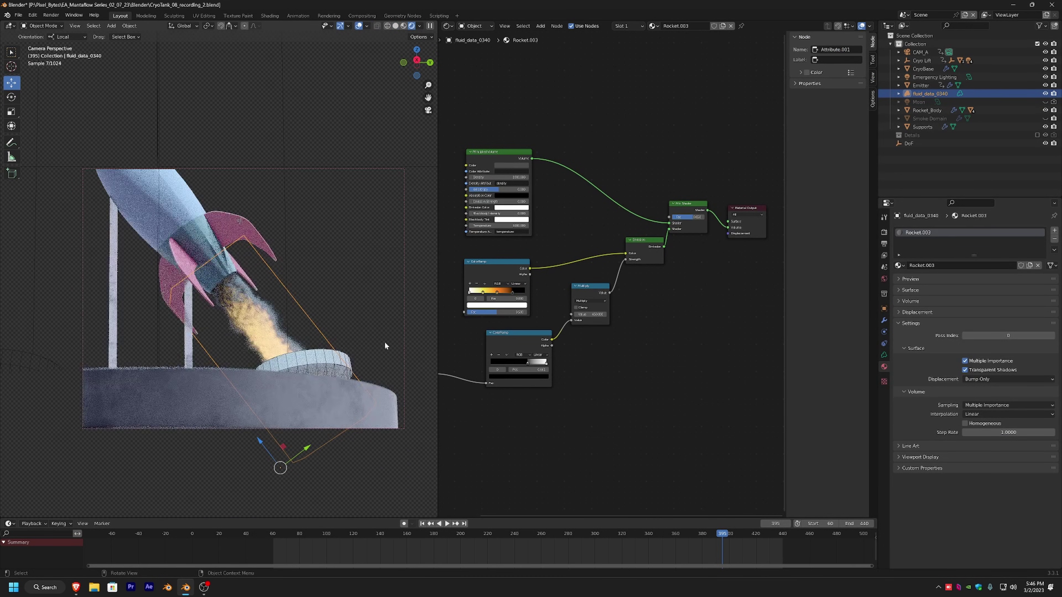
Try a higher Mix Shader factor in the Rocket.003 material and set it back to 0.5
{"action": "scroll", "coordinate": [545, 315], "scroll_direction": "up", "scroll_amount": 3}
{"action": "middle_click_drag", "start_coordinate": [521, 309], "coordinate": [530, 302]}
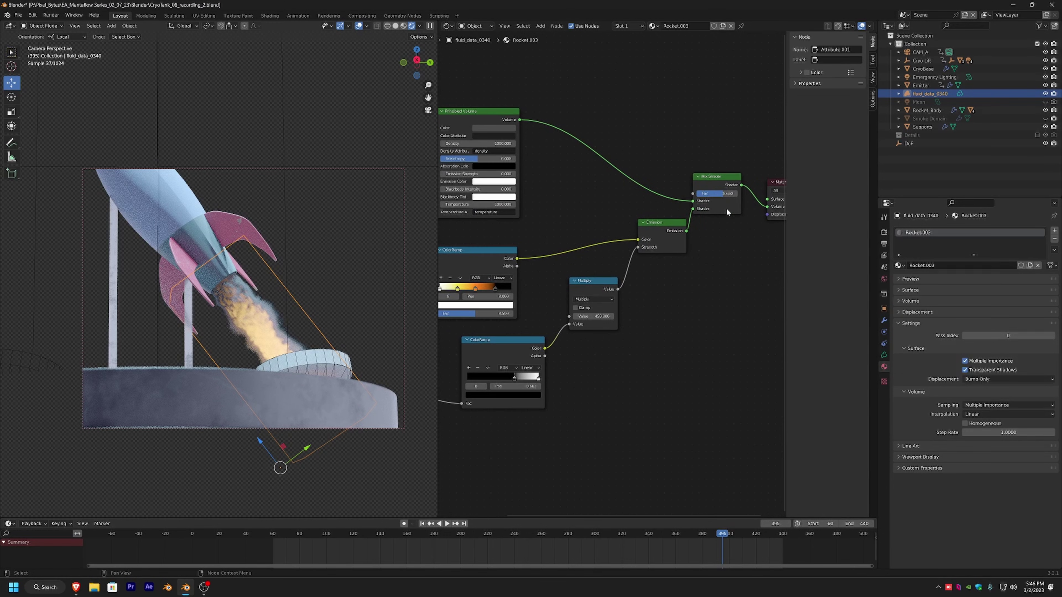
{"action": "mouse_move", "coordinate": [723, 193]}
{"action": "left_mouse_down"}
{"action": "mouse_move", "coordinate": [698, 193]}
{"action": "mouse_move", "coordinate": [738, 193]}
{"action": "left_mouse_up"}
{"action": "left_click", "coordinate": [716, 194]}
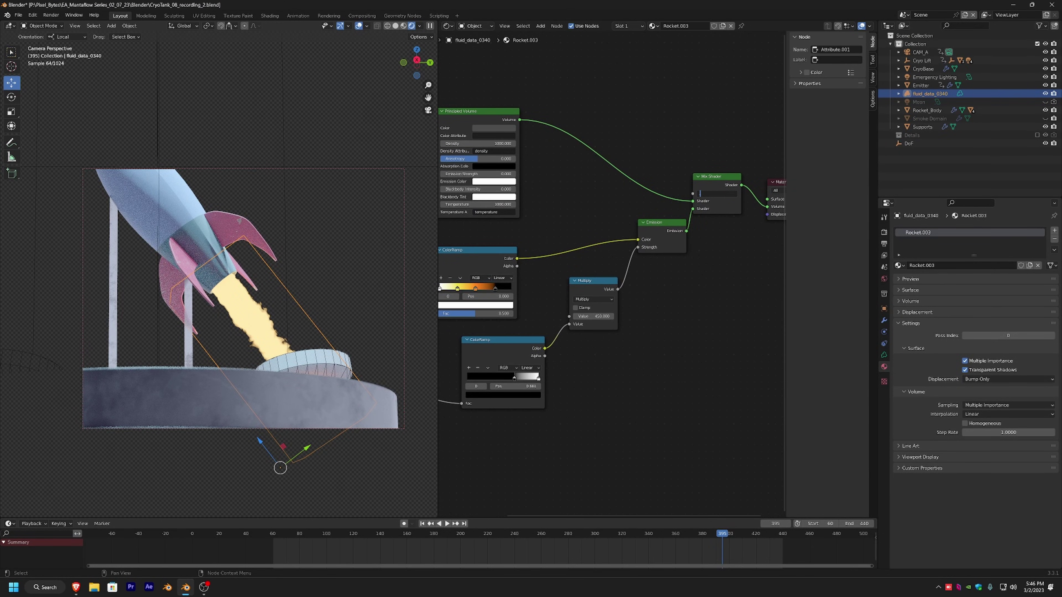
{"action": "type", "text": "0.5"}
{"action": "key", "text": "Return"}
Try different positions for the black stop of the ColorRamp feeding the Multiply node, leaving it slightly nearer the white stop
{"action": "middle_click_drag", "start_coordinate": [559, 380], "coordinate": [609, 367]}
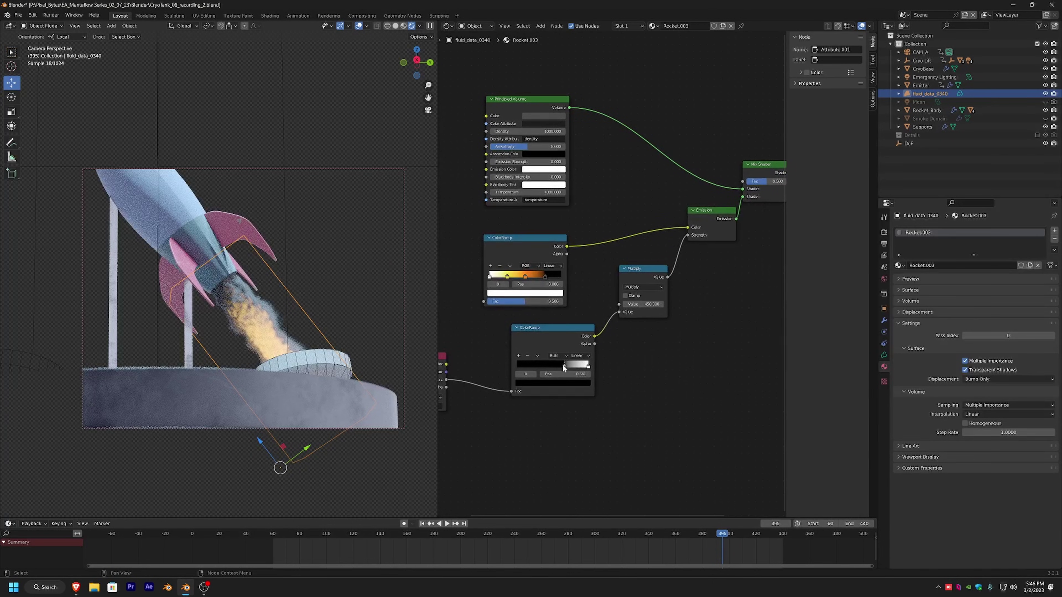
{"action": "left_click_drag", "start_coordinate": [564, 367], "coordinate": [599, 368]}
{"action": "left_click_drag", "start_coordinate": [555, 368], "coordinate": [566, 369]}
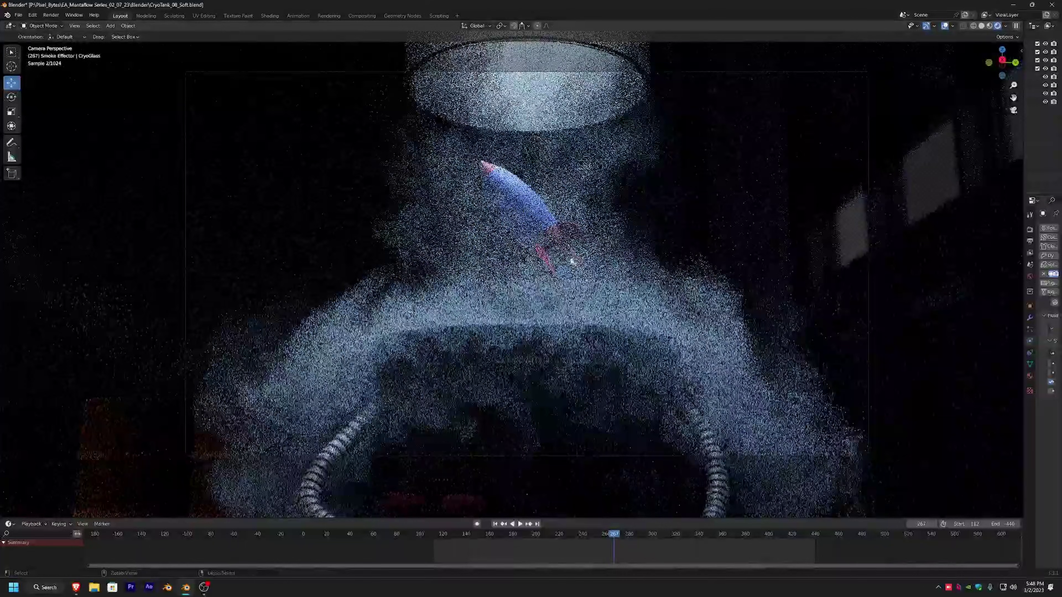
In the CryoTank_08_Soft.blend scene, limit the viewport render to the left part of the camera frame and go to frame 229
{"action": "key", "text": "ctrl+b"}
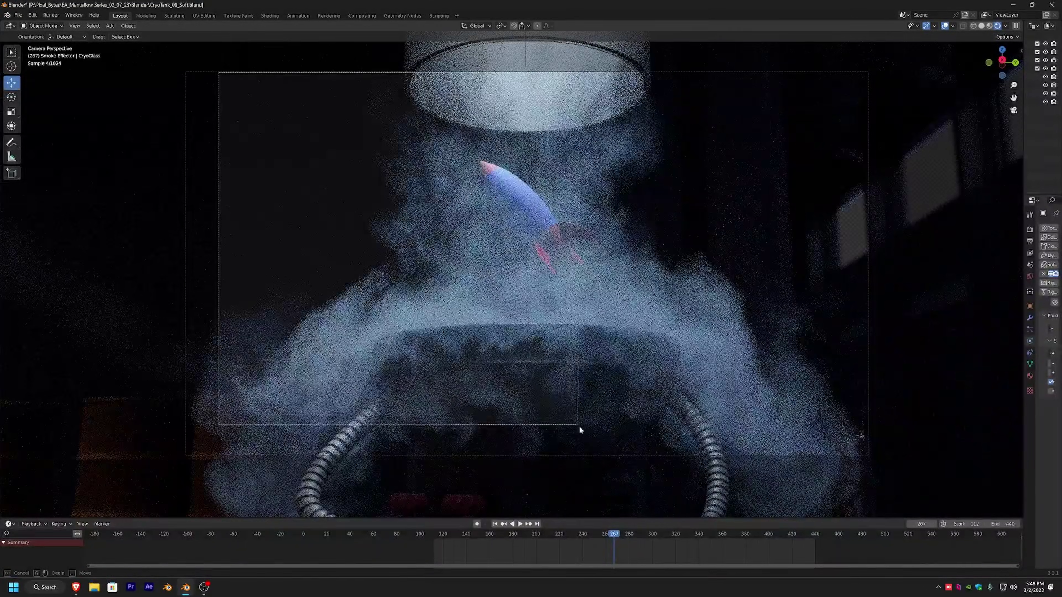
{"action": "left_click_drag", "start_coordinate": [579, 426], "coordinate": [581, 430]}
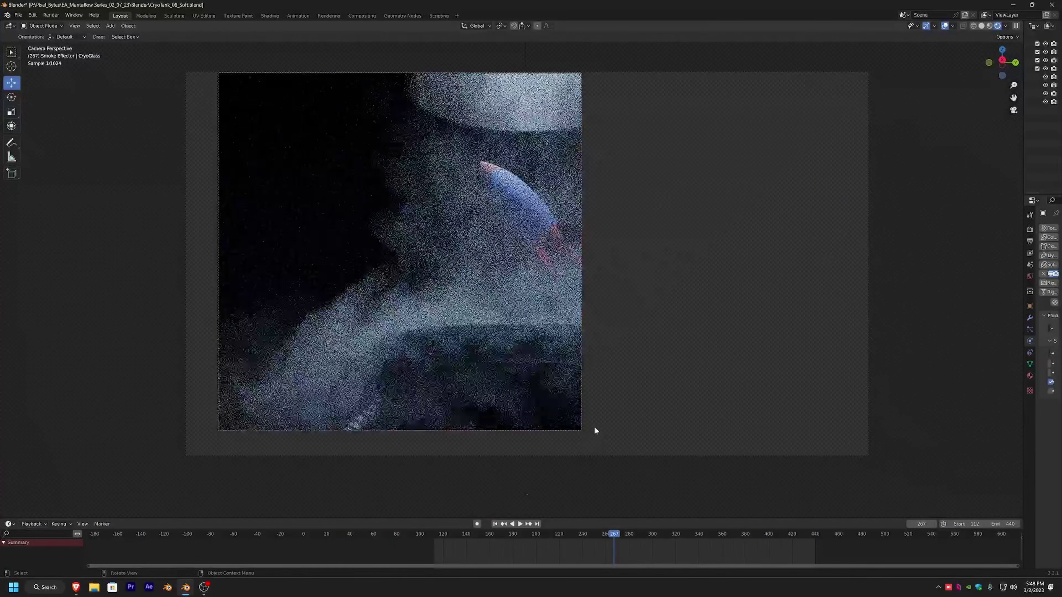
{"action": "left_click", "coordinate": [569, 534]}
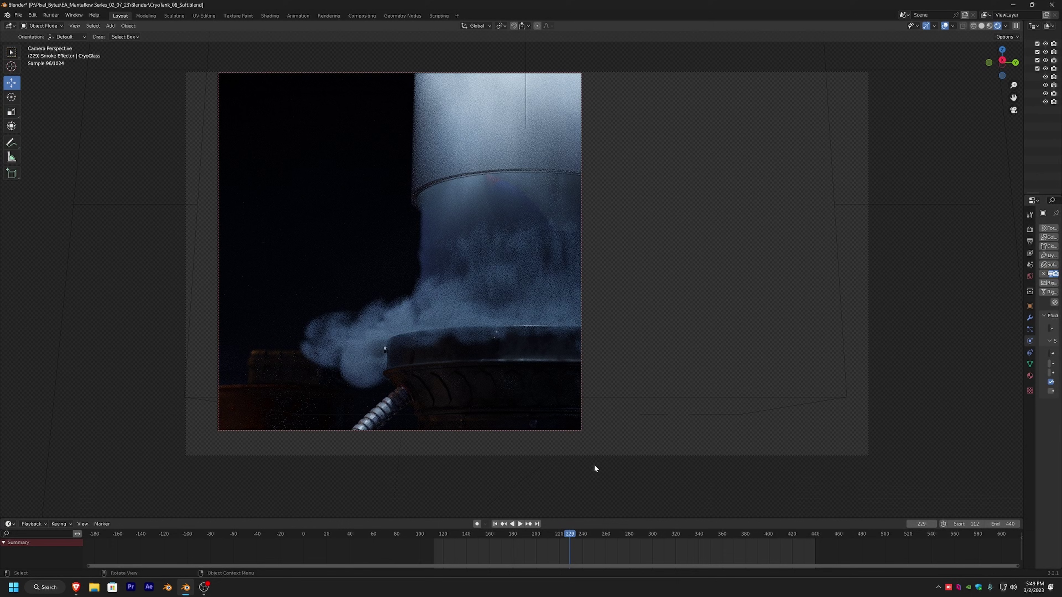
Clear the render region and view the whole cryo tube set from outside the camera
{"action": "key", "text": "ctrl+alt+b"}
{"action": "middle_click_drag", "start_coordinate": [521, 291], "coordinate": [570, 323]}
{"action": "scroll", "coordinate": [571, 323], "scroll_direction": "down", "scroll_amount": 4}
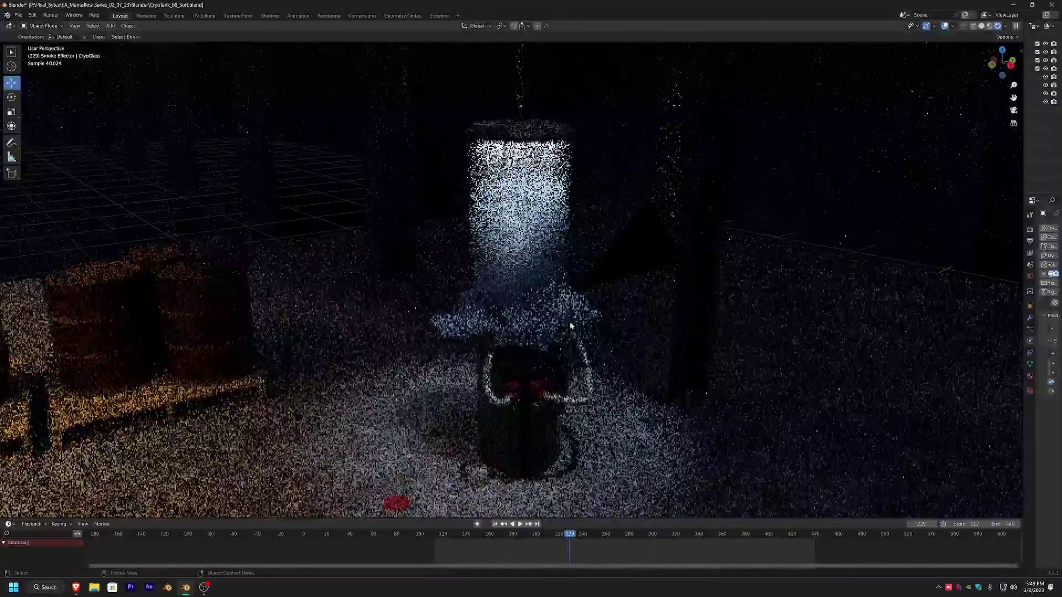